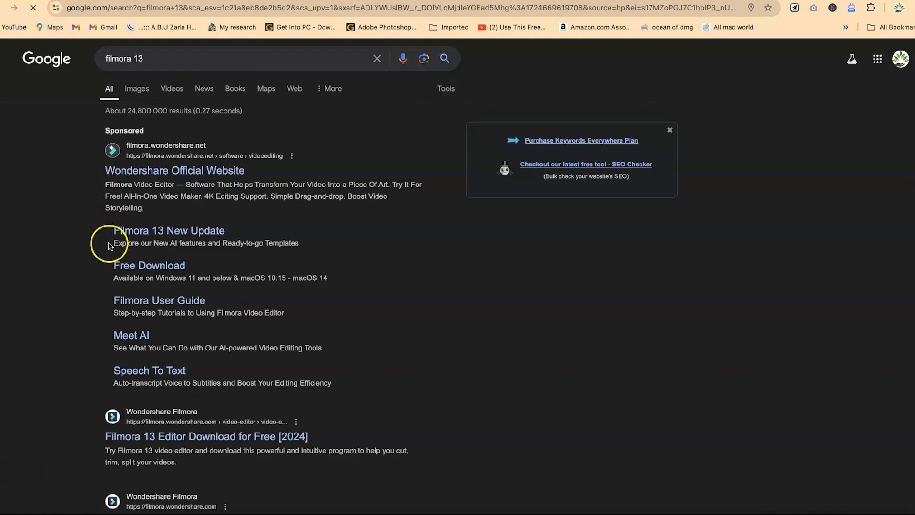
Open the search result "Filmora 13 Editor Download for Free [2024]" and review the page's installation instructions, benefits and tool overview
{"action": "left_click", "coordinate": [176, 443]}
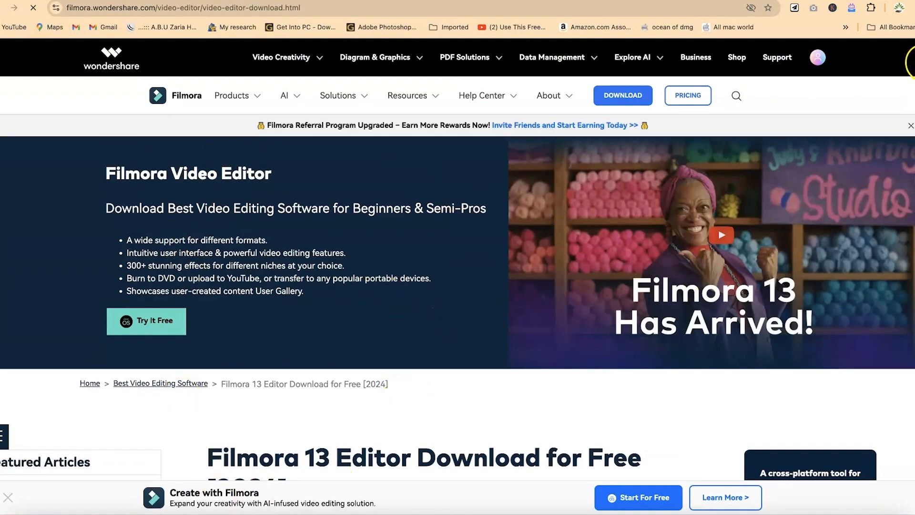
{"action": "scroll", "coordinate": [457, 257], "scroll_direction": "down", "scroll_amount": 10}
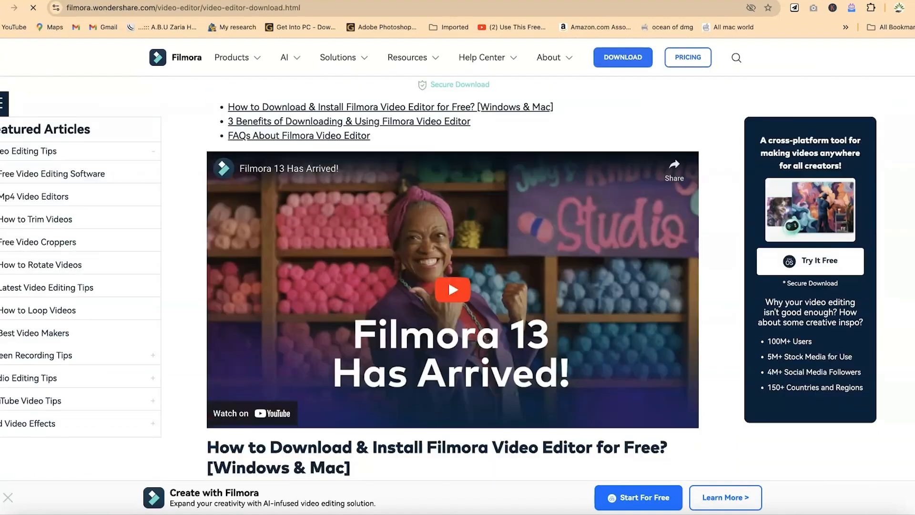
{"action": "scroll", "coordinate": [453, 278], "scroll_direction": "down", "scroll_amount": 2}
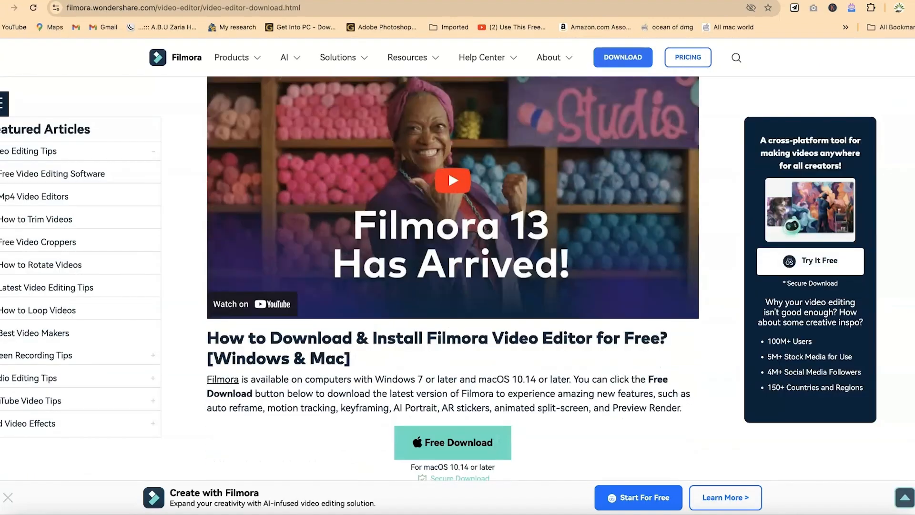
{"action": "scroll", "coordinate": [452, 277], "scroll_direction": "down", "scroll_amount": 8}
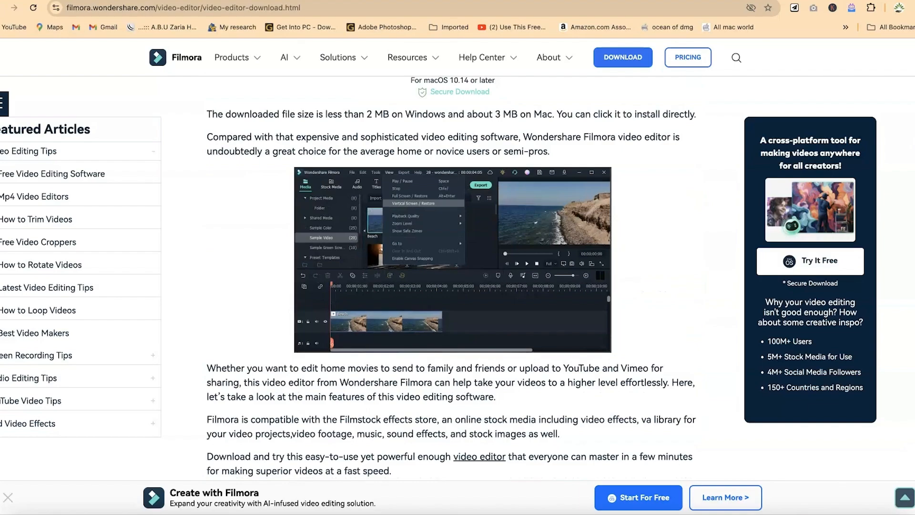
{"action": "scroll", "coordinate": [912, 184], "scroll_direction": "down", "scroll_amount": 11}
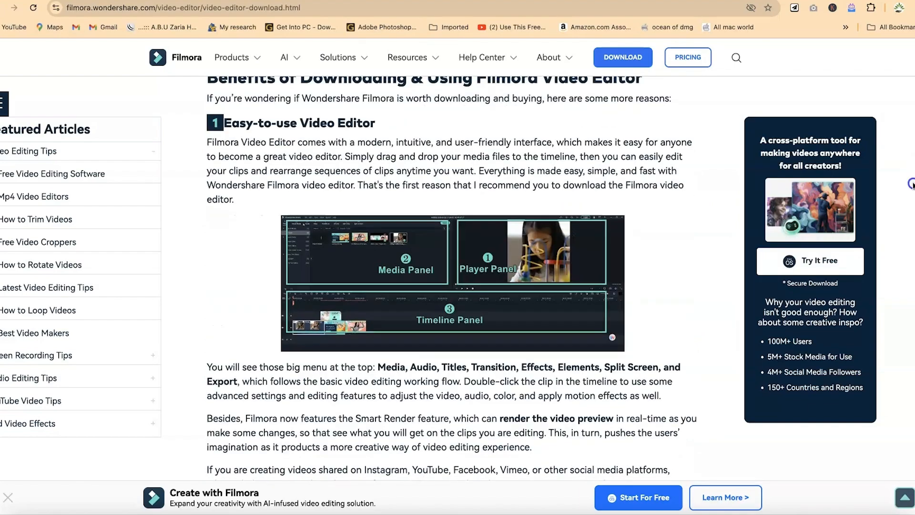
{"action": "scroll", "coordinate": [912, 188], "scroll_direction": "down", "scroll_amount": 8}
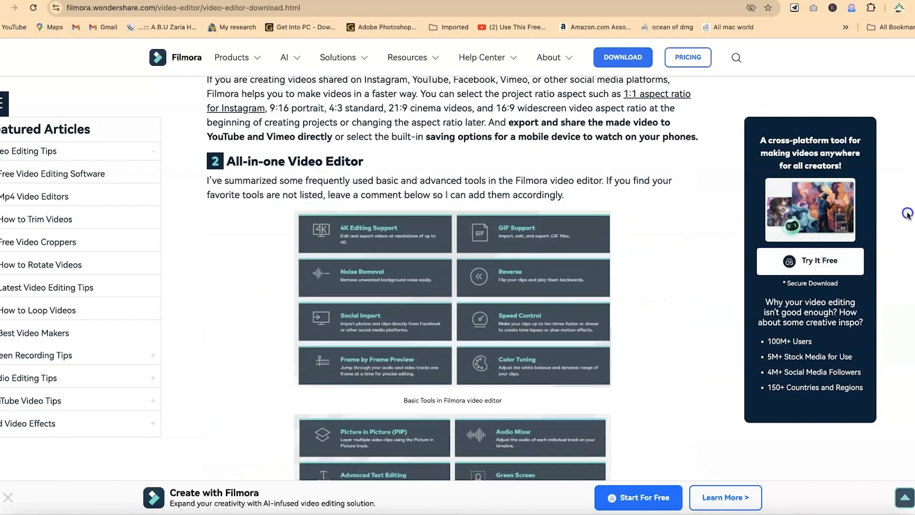
{"action": "scroll", "coordinate": [907, 215], "scroll_direction": "down", "scroll_amount": 8}
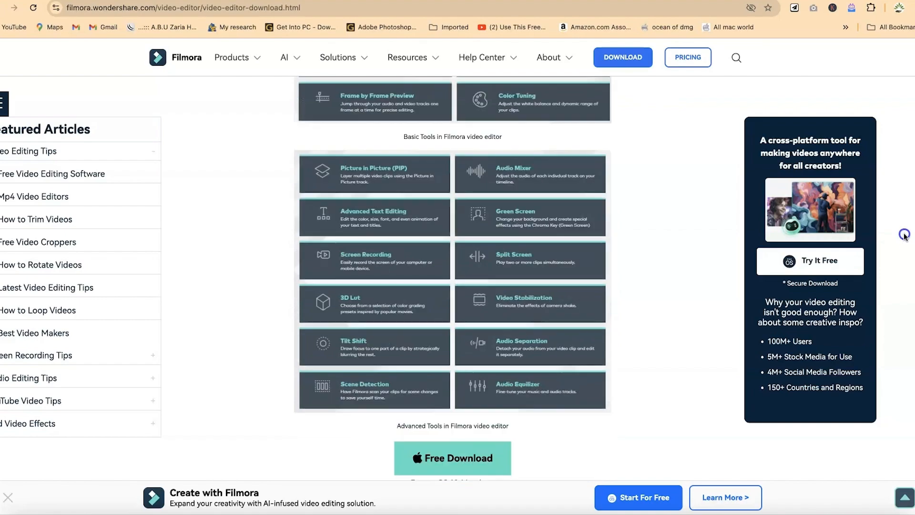
{"action": "scroll", "coordinate": [903, 258], "scroll_direction": "down", "scroll_amount": 20}
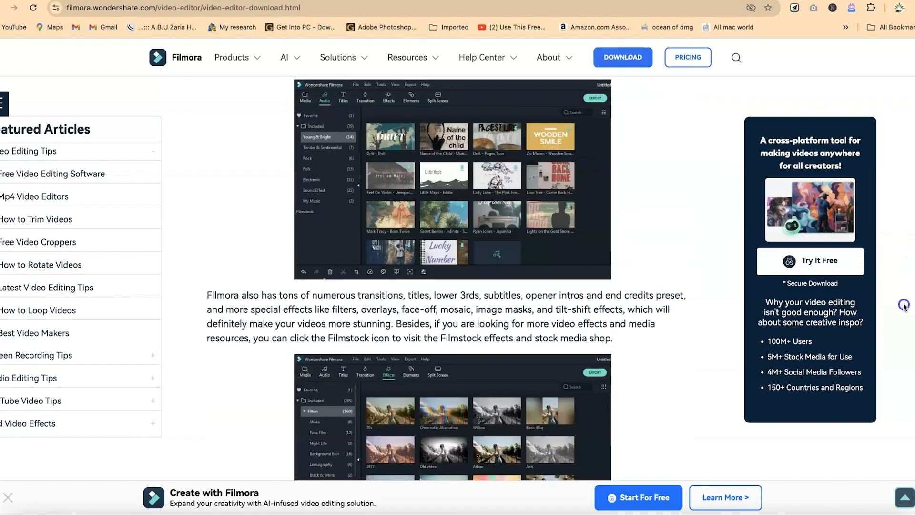
{"action": "scroll", "coordinate": [894, 356], "scroll_direction": "up", "scroll_amount": 20}
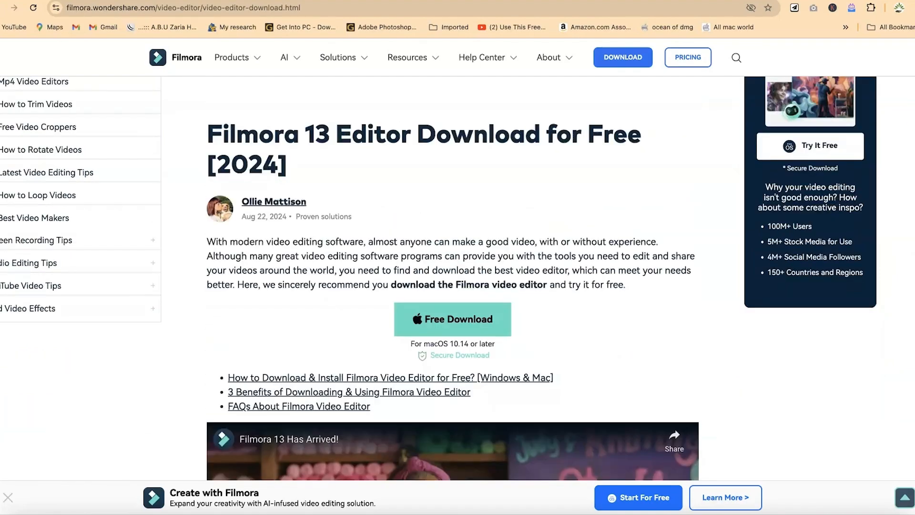
{"action": "scroll", "coordinate": [458, 259], "scroll_direction": "up", "scroll_amount": 2}
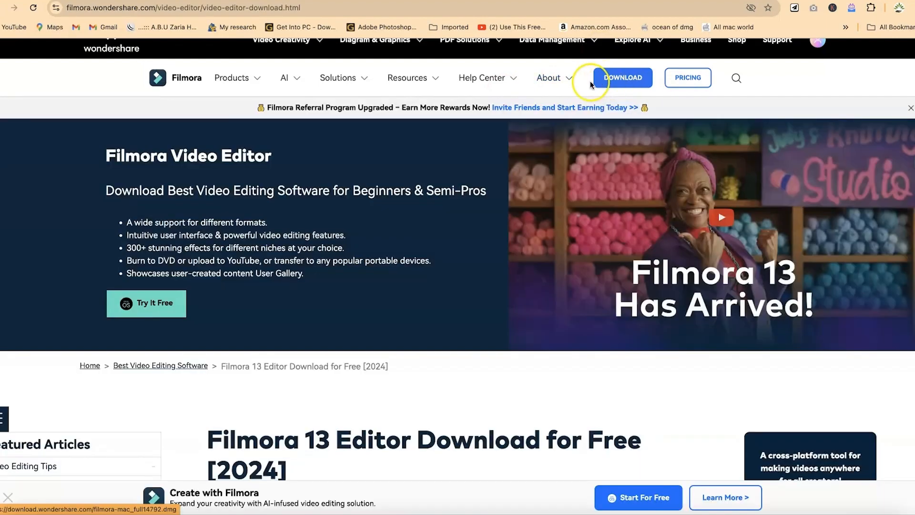
Download the free Filmora installer for Mac and check for it in the browser's recent download history
{"action": "left_click", "coordinate": [149, 304]}
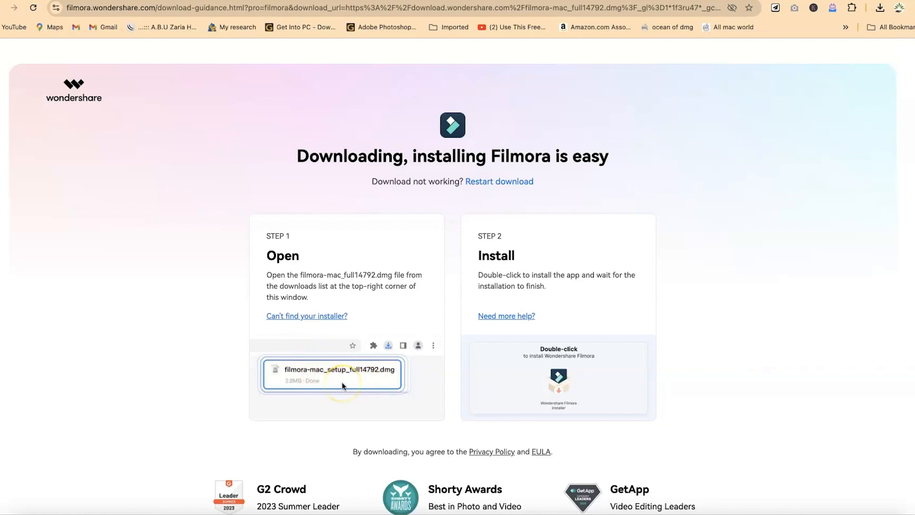
{"action": "scroll", "coordinate": [386, 384], "scroll_direction": "down", "scroll_amount": 5}
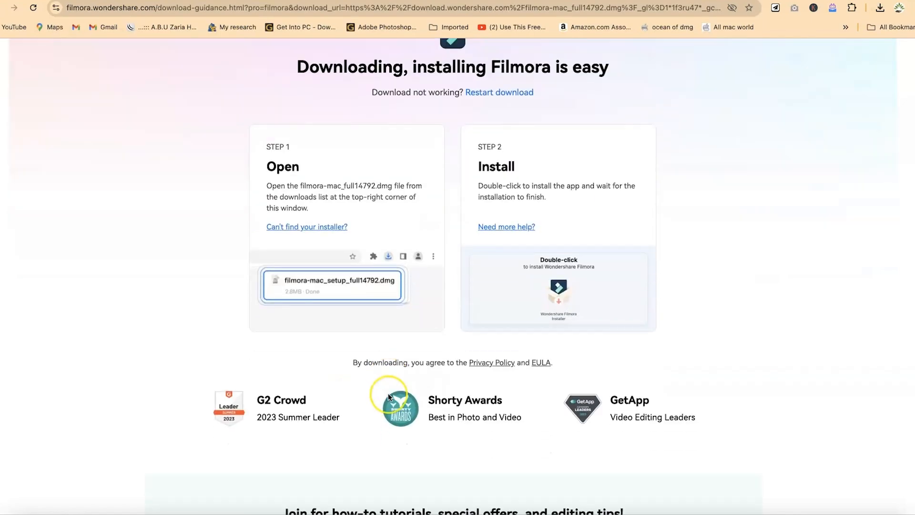
{"action": "scroll", "coordinate": [387, 391], "scroll_direction": "down", "scroll_amount": 2}
{"action": "scroll", "coordinate": [688, 255], "scroll_direction": "up", "scroll_amount": 7}
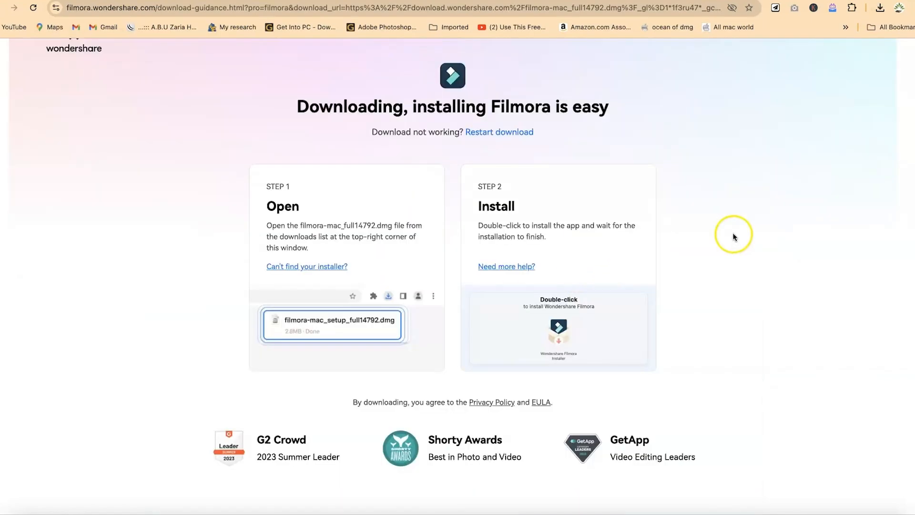
{"action": "left_click", "coordinate": [878, 8]}
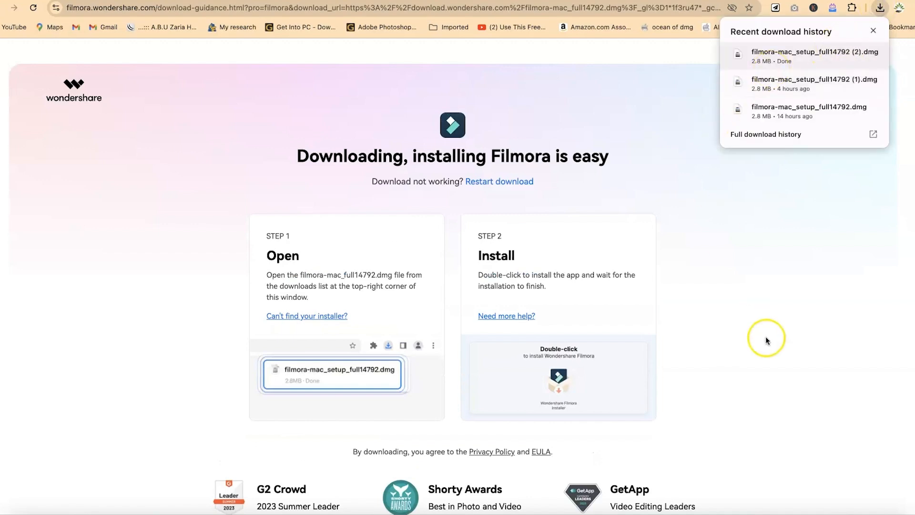
{"action": "left_click", "coordinate": [793, 344]}
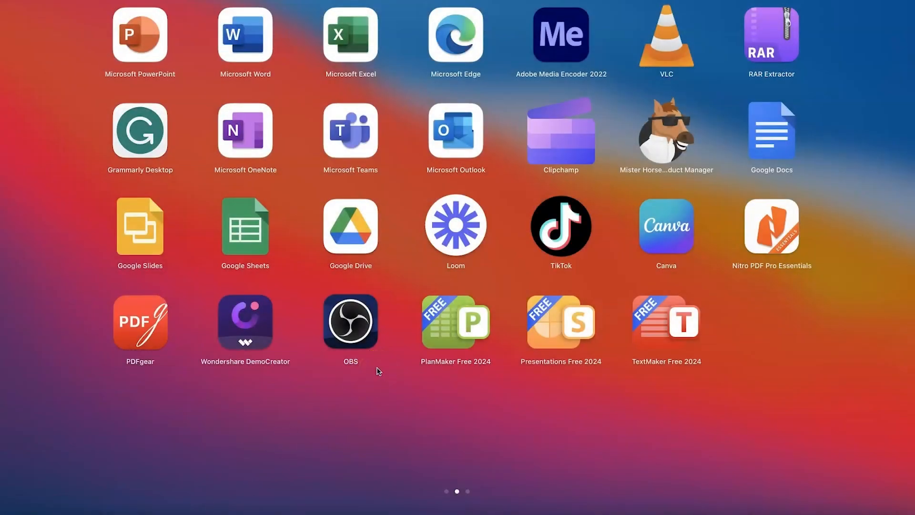
Find Wondershare Filmora Mac among the installed applications by searching for "f", launch it and enlarge its window to fill the screen
{"action": "type", "text": "f"}
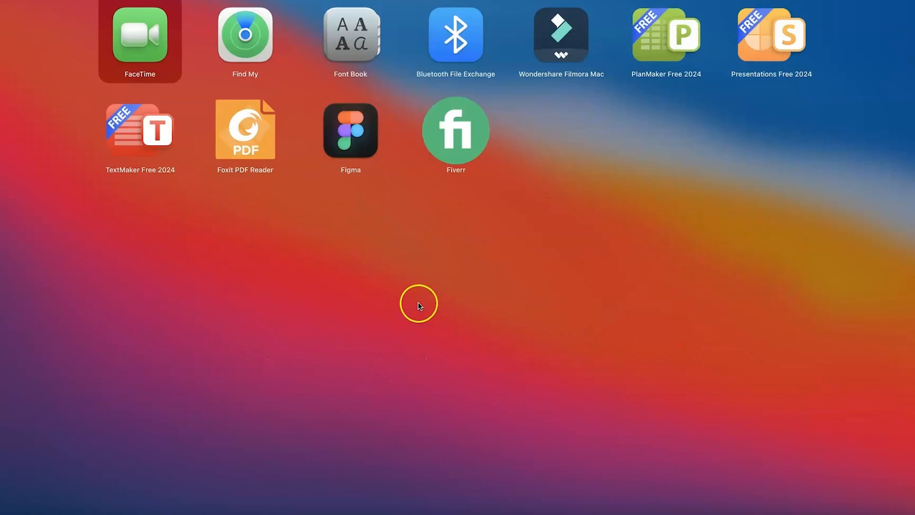
{"action": "left_click", "coordinate": [562, 70]}
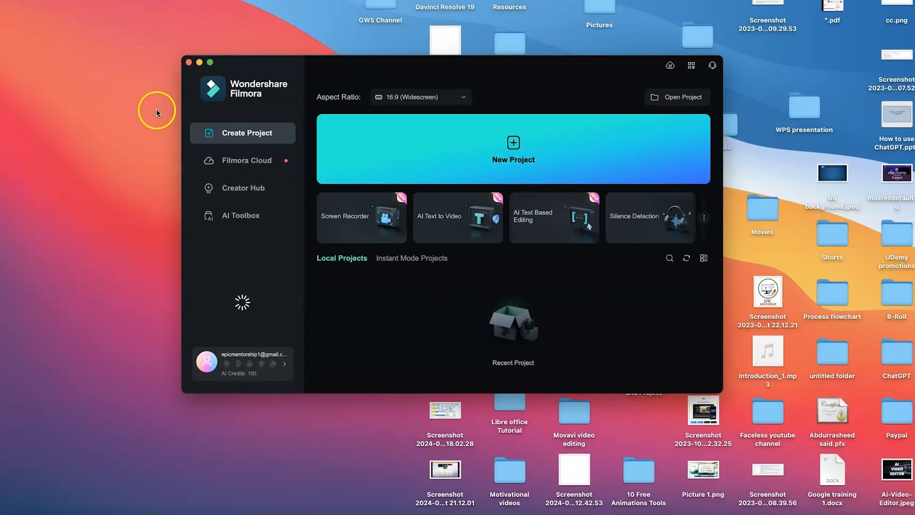
{"action": "left_click", "coordinate": [209, 62]}
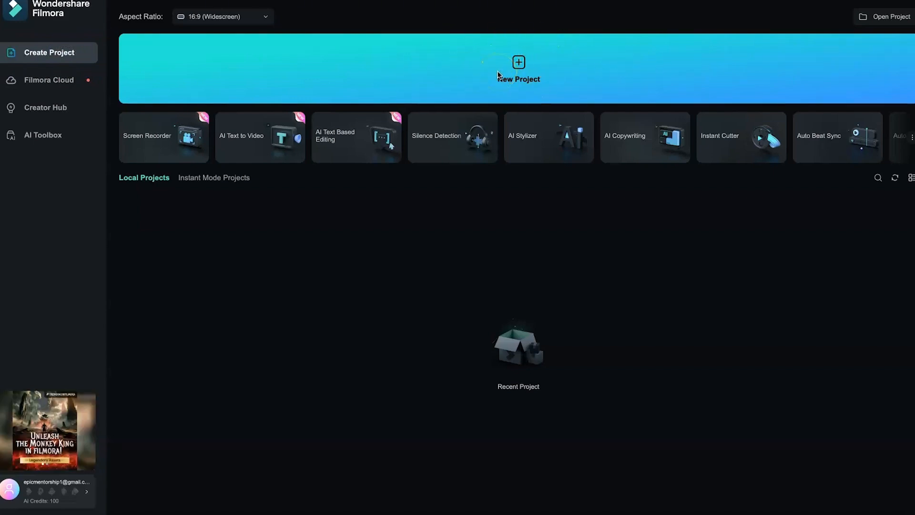
Examine the AI tool shortcuts and the complete AI Toolbox, and return to the project creation page
{"action": "mouse_move", "coordinate": [183, 146]}
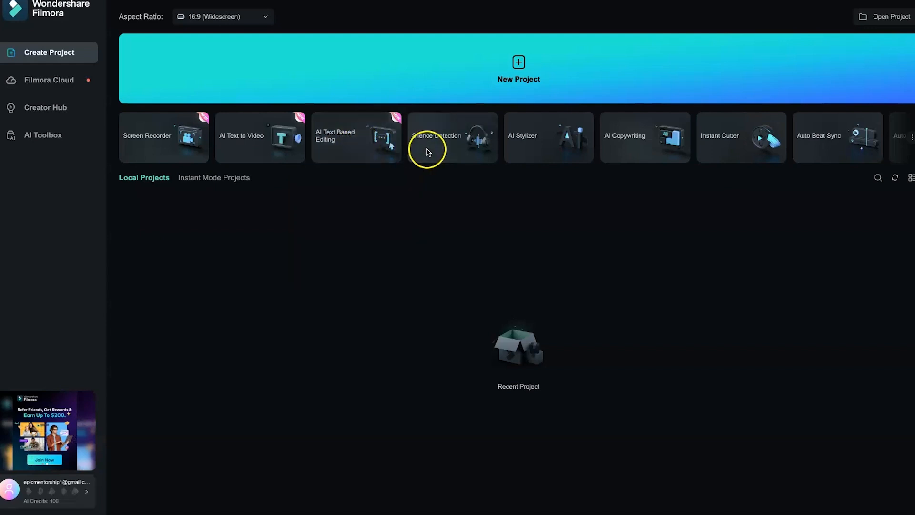
{"action": "mouse_move", "coordinate": [538, 154]}
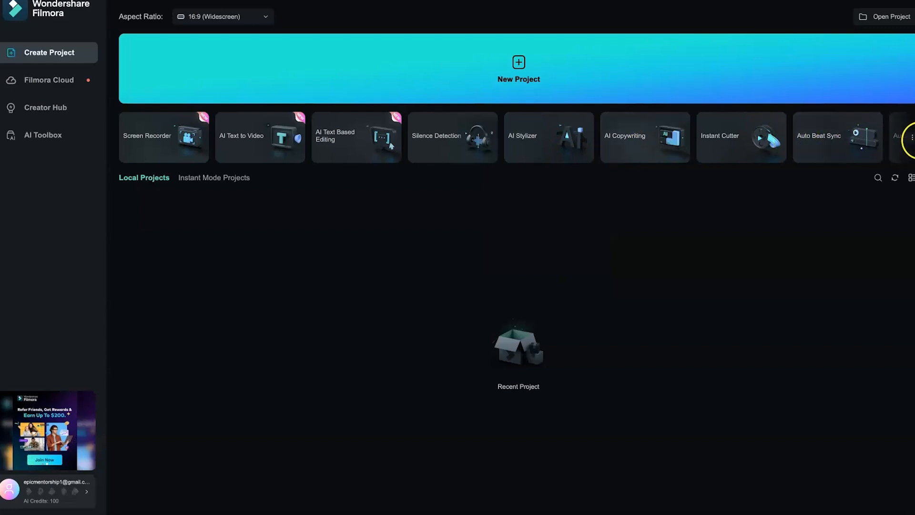
{"action": "left_click", "coordinate": [911, 138]}
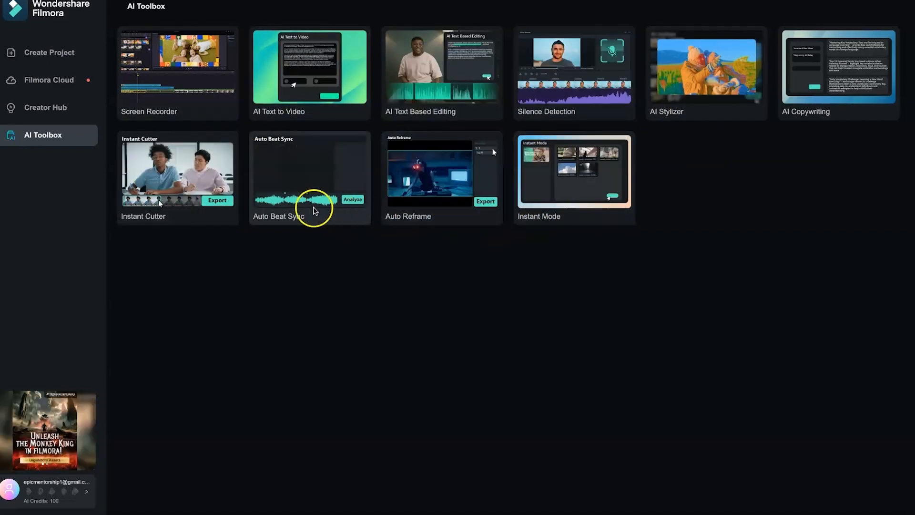
{"action": "left_click", "coordinate": [61, 56]}
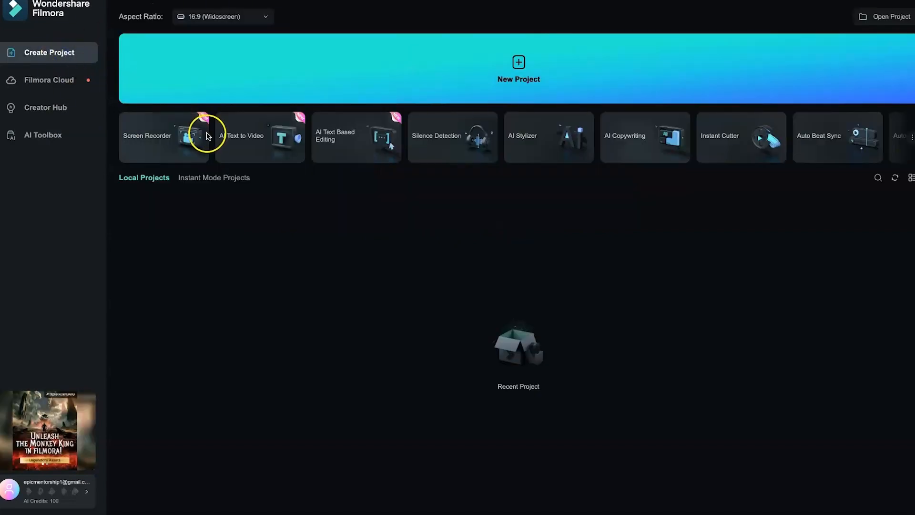
Review the aspect ratio choices for a new project and close the list without changing the 16:9 (Widescreen) selection
{"action": "left_click", "coordinate": [266, 20]}
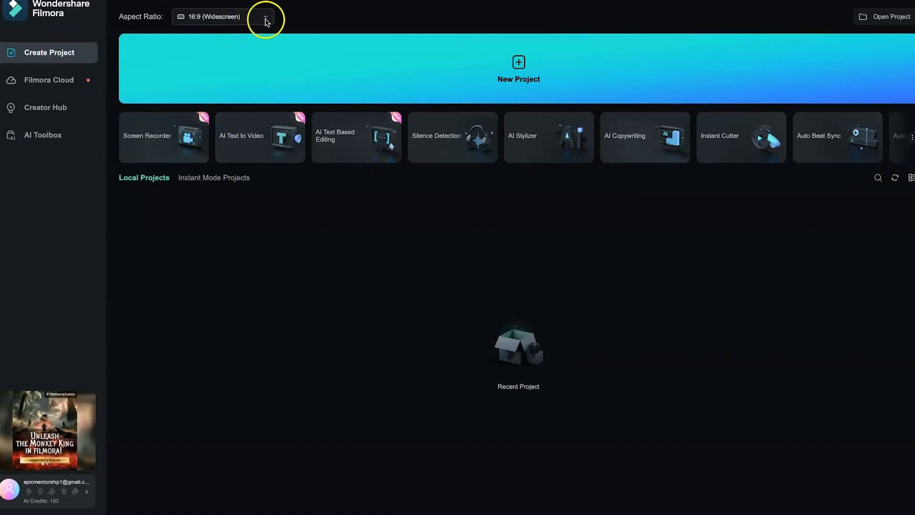
{"action": "left_click", "coordinate": [256, 40]}
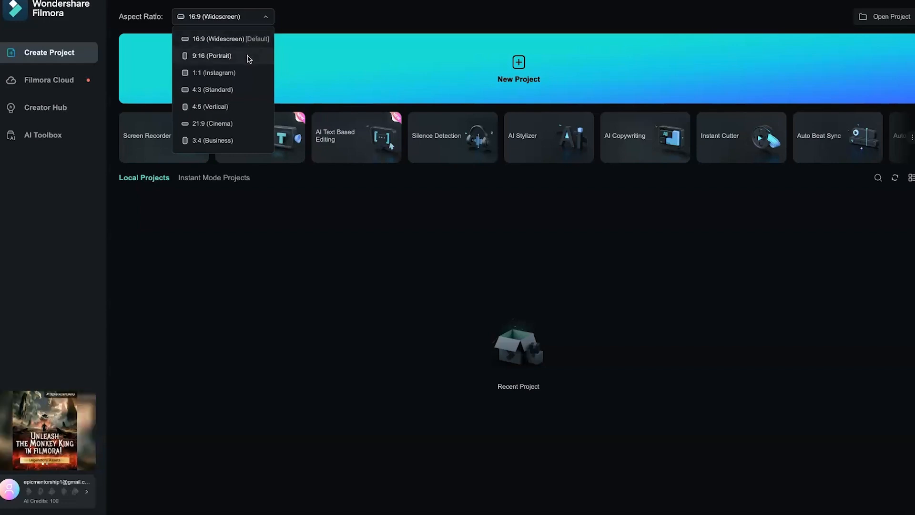
{"action": "left_click", "coordinate": [240, 56]}
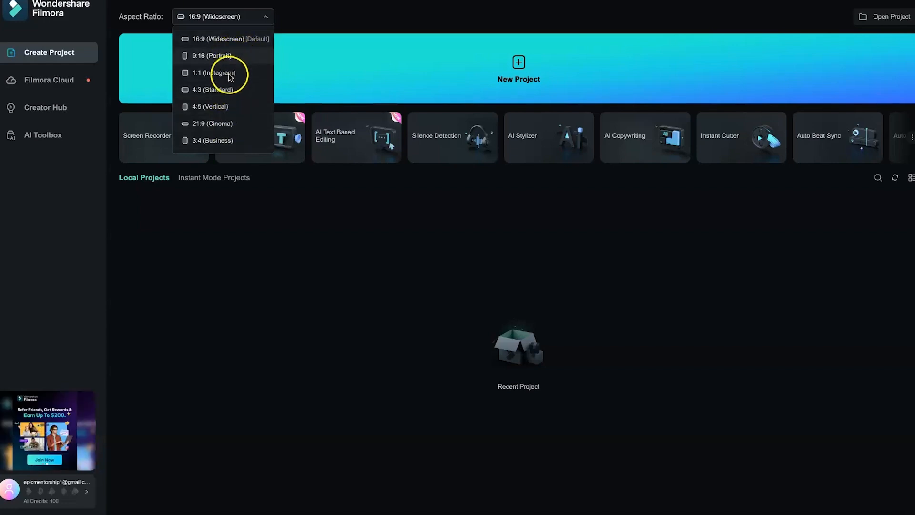
{"action": "left_click", "coordinate": [286, 266]}
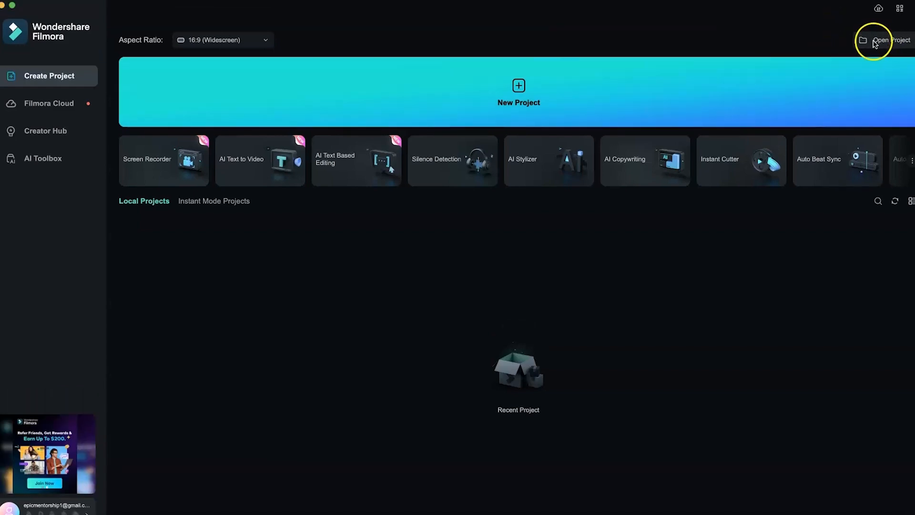
View the file browser for opening an existing project, cancel it, and check the app's update and help options
{"action": "left_click", "coordinate": [875, 43]}
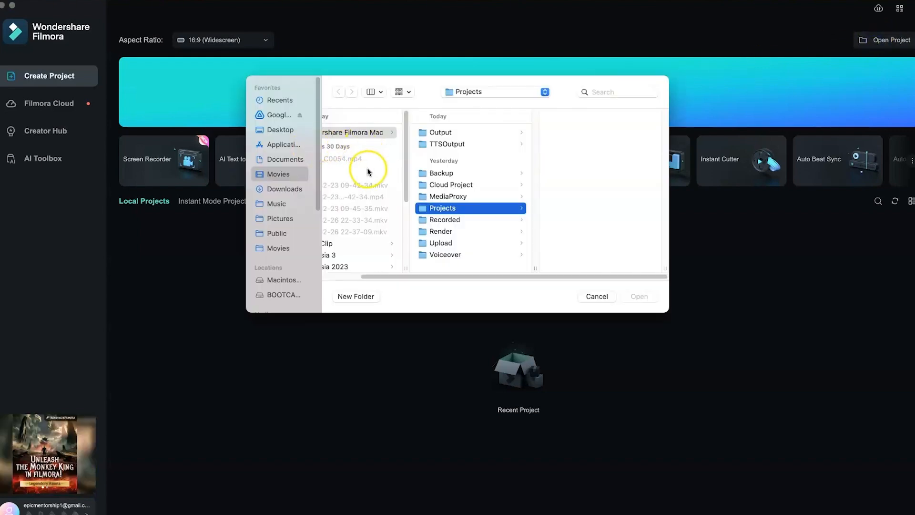
{"action": "left_click", "coordinate": [597, 297]}
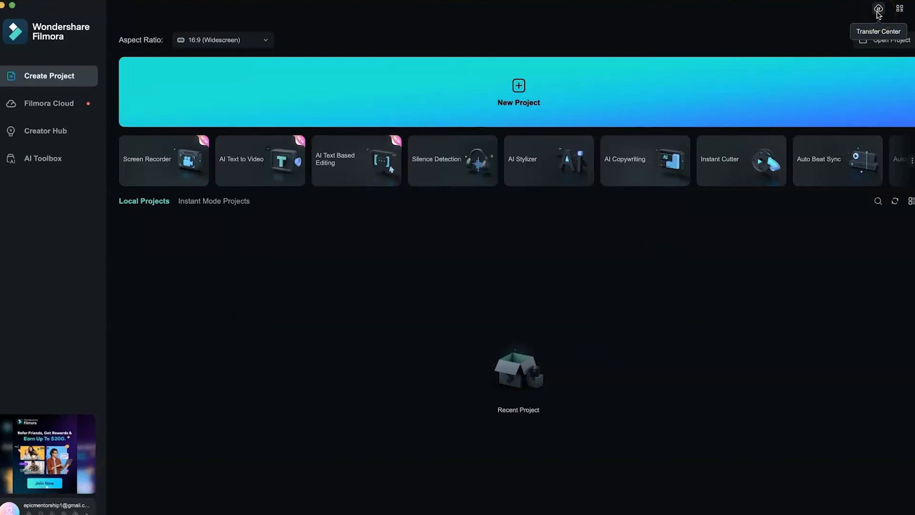
{"action": "left_click", "coordinate": [893, 10]}
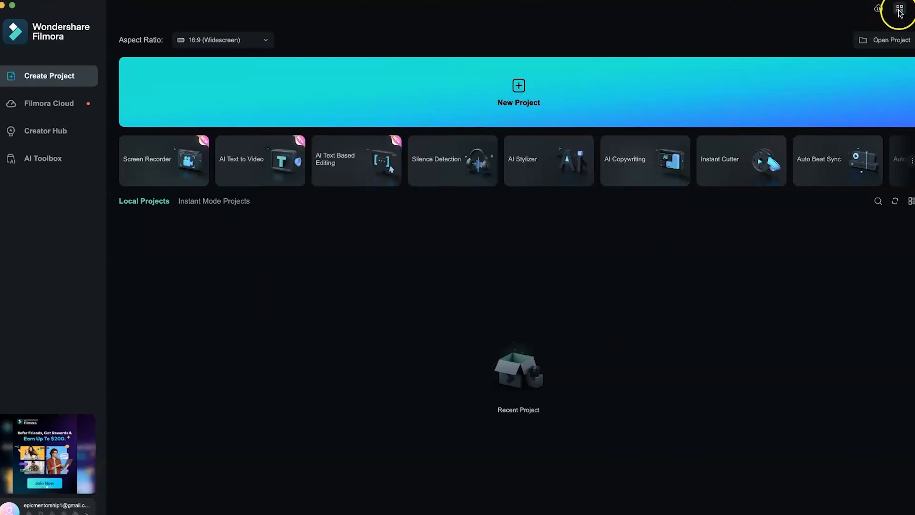
{"action": "left_click", "coordinate": [900, 11]}
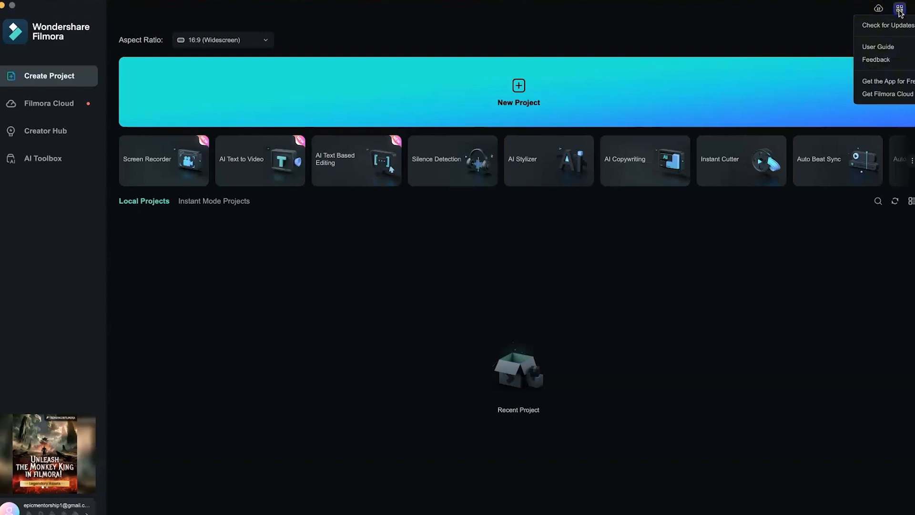
{"action": "left_click", "coordinate": [900, 13]}
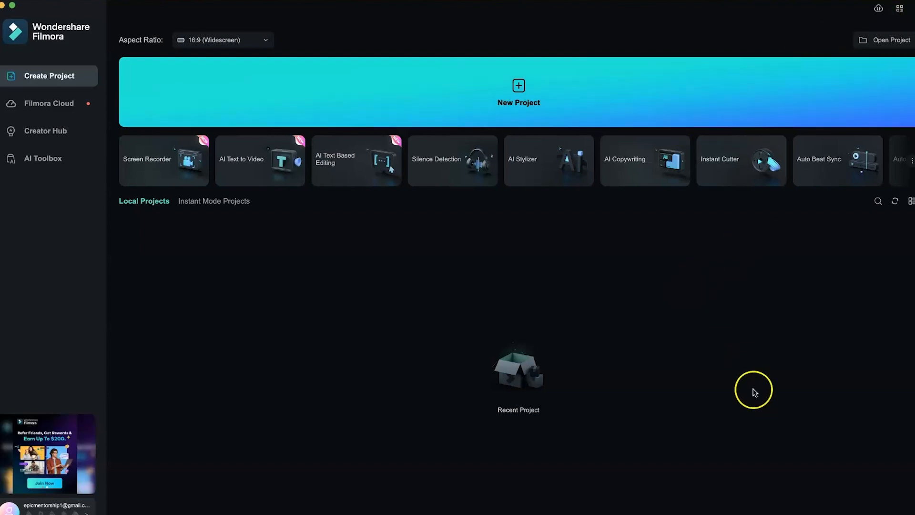
Tour the Filmora Cloud, Creator Hub and AI Toolbox pages and return to the project creation page
{"action": "left_click", "coordinate": [52, 106]}
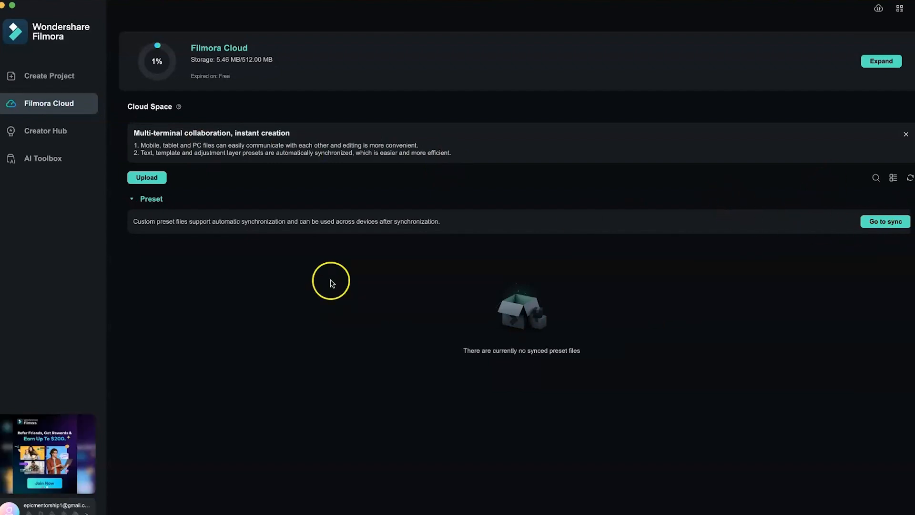
{"action": "left_click", "coordinate": [41, 138]}
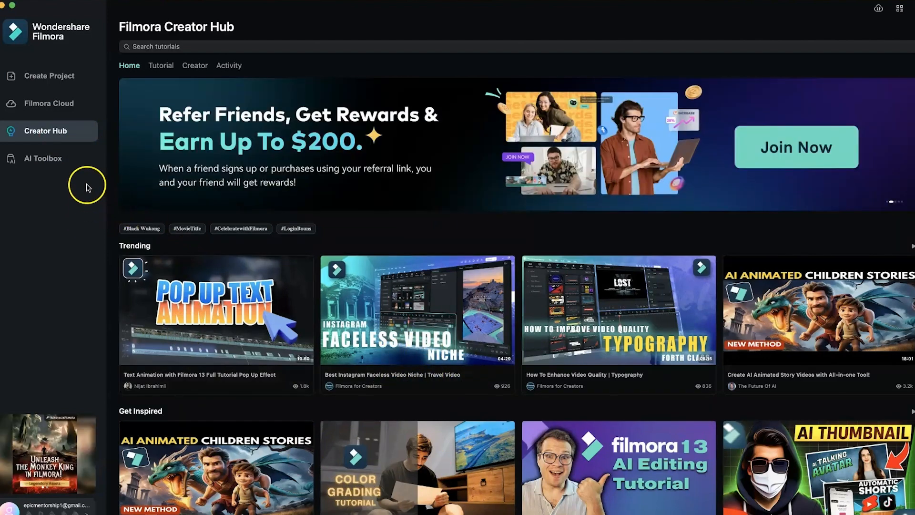
{"action": "left_click", "coordinate": [29, 164]}
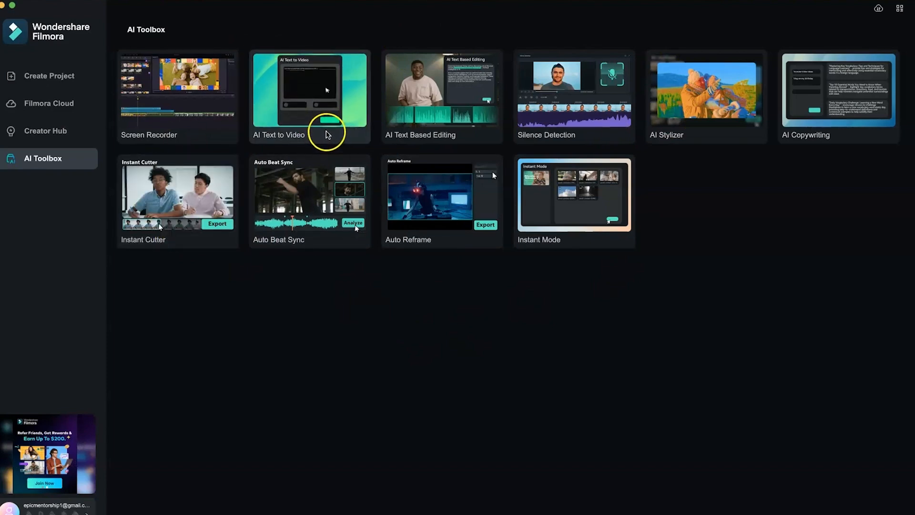
{"action": "left_click", "coordinate": [30, 72]}
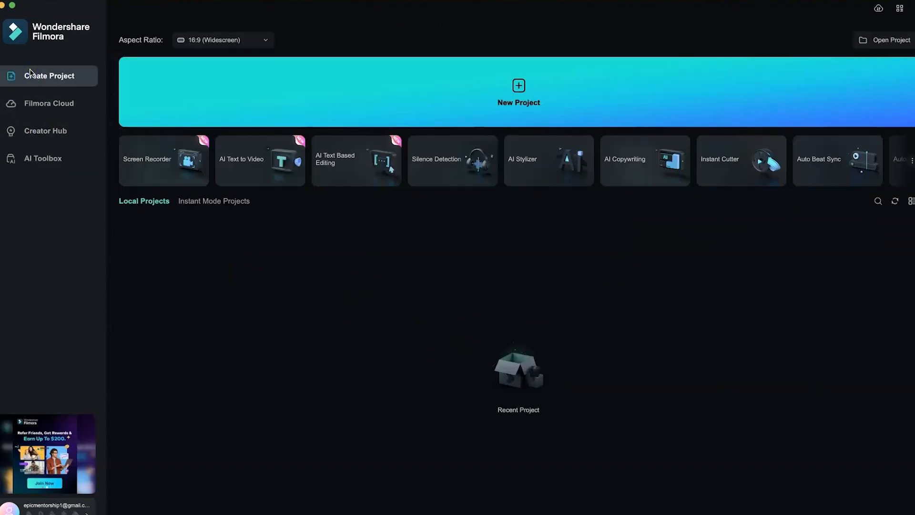
Create a new 16:9 (Widescreen) project and review the available media import options without choosing one
{"action": "left_click", "coordinate": [471, 84]}
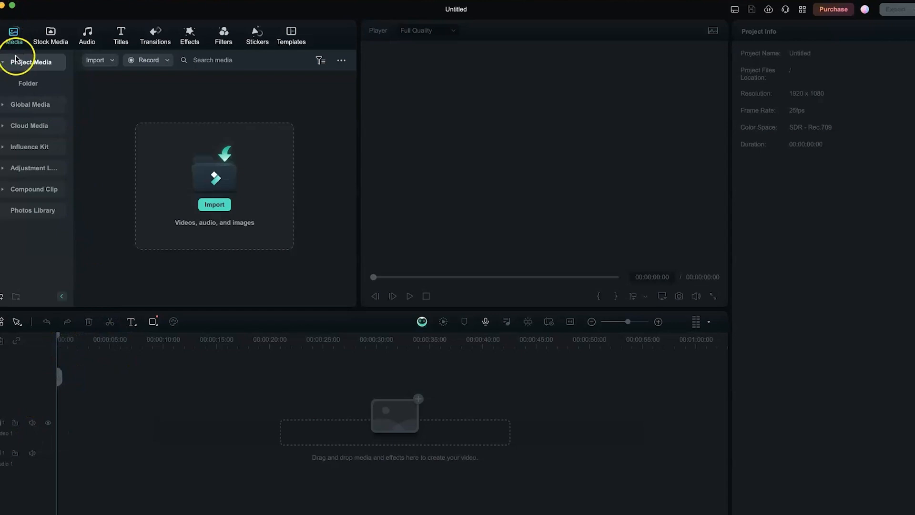
{"action": "left_click", "coordinate": [112, 60]}
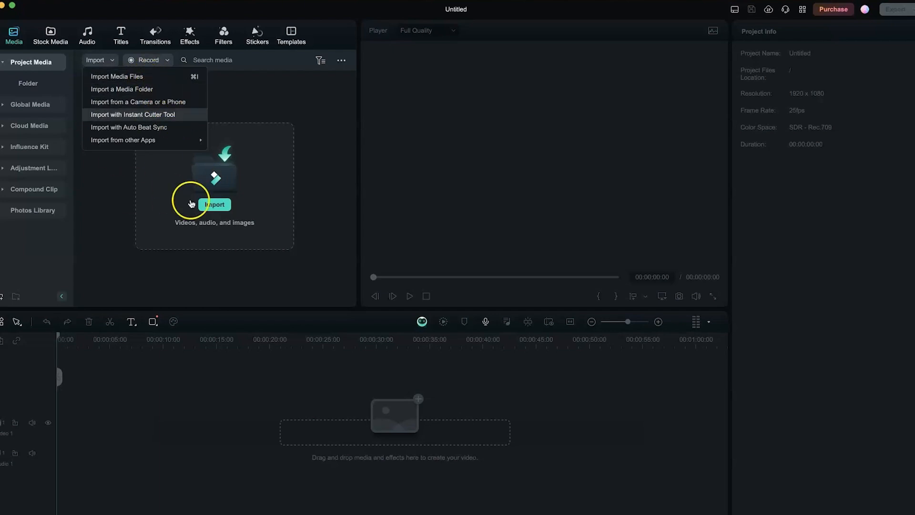
{"action": "left_click", "coordinate": [292, 84]}
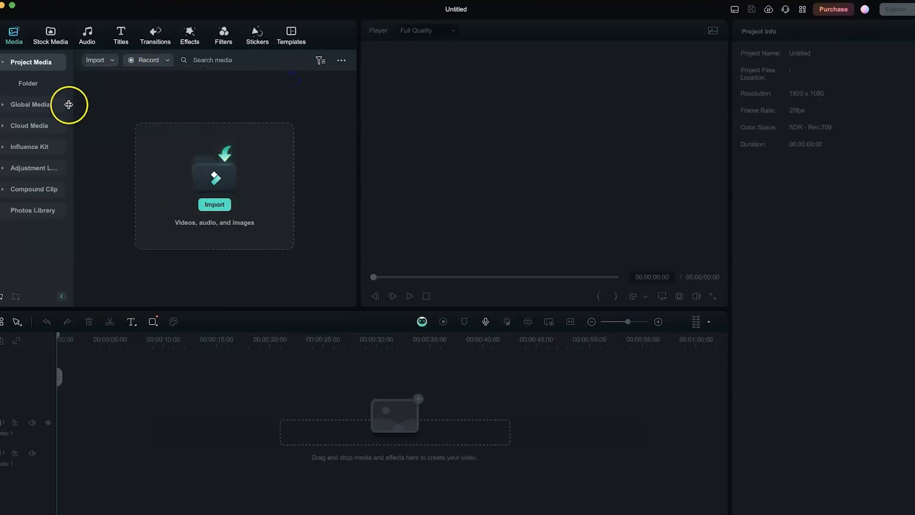
Browse the Stock Media library through its Trending and Solid Color collections
{"action": "left_click", "coordinate": [58, 44]}
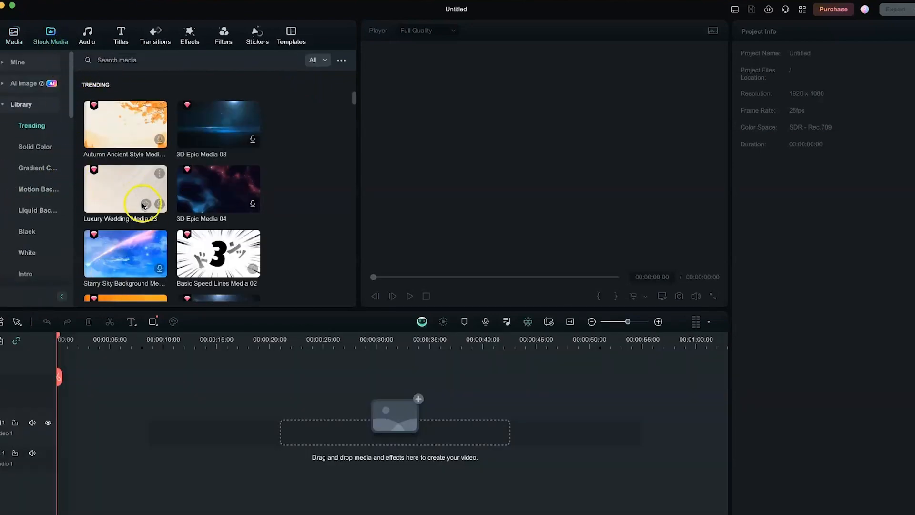
{"action": "scroll", "coordinate": [206, 229], "scroll_direction": "down", "scroll_amount": 10}
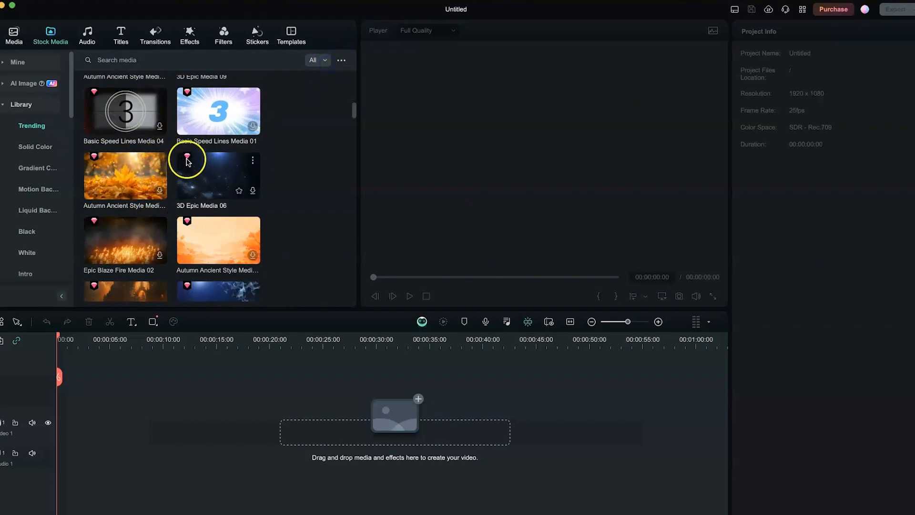
{"action": "scroll", "coordinate": [153, 219], "scroll_direction": "down", "scroll_amount": 8}
{"action": "scroll", "coordinate": [157, 220], "scroll_direction": "down", "scroll_amount": 10}
{"action": "scroll", "coordinate": [159, 222], "scroll_direction": "down", "scroll_amount": 10}
{"action": "scroll", "coordinate": [158, 222], "scroll_direction": "down", "scroll_amount": 10}
{"action": "scroll", "coordinate": [158, 224], "scroll_direction": "down", "scroll_amount": 10}
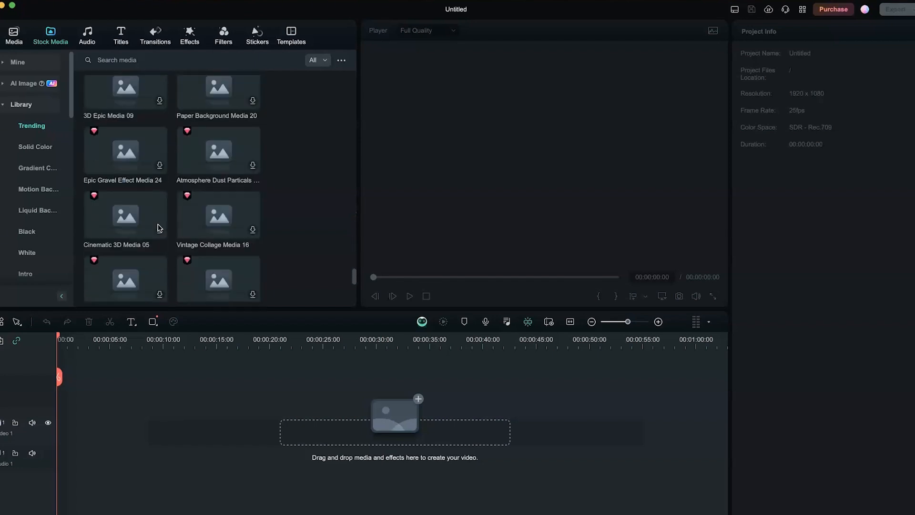
{"action": "scroll", "coordinate": [159, 227], "scroll_direction": "down", "scroll_amount": 10}
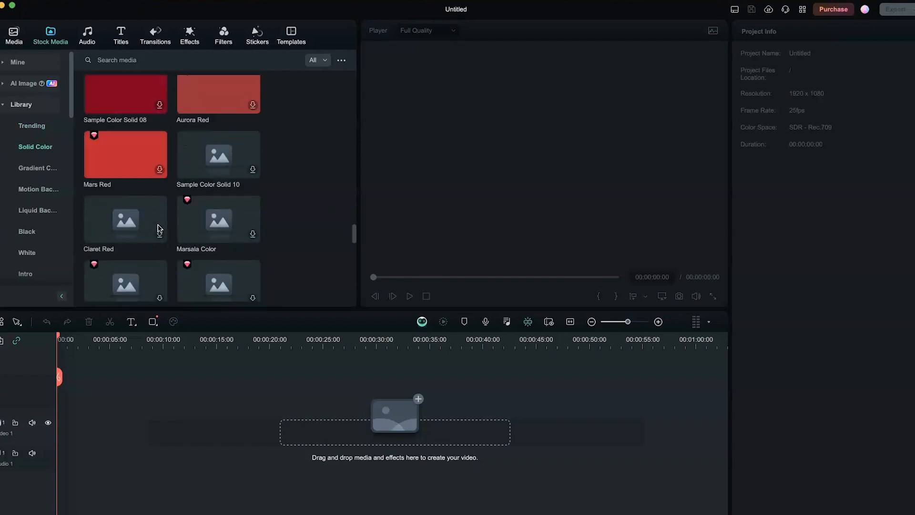
{"action": "scroll", "coordinate": [155, 224], "scroll_direction": "up", "scroll_amount": 3}
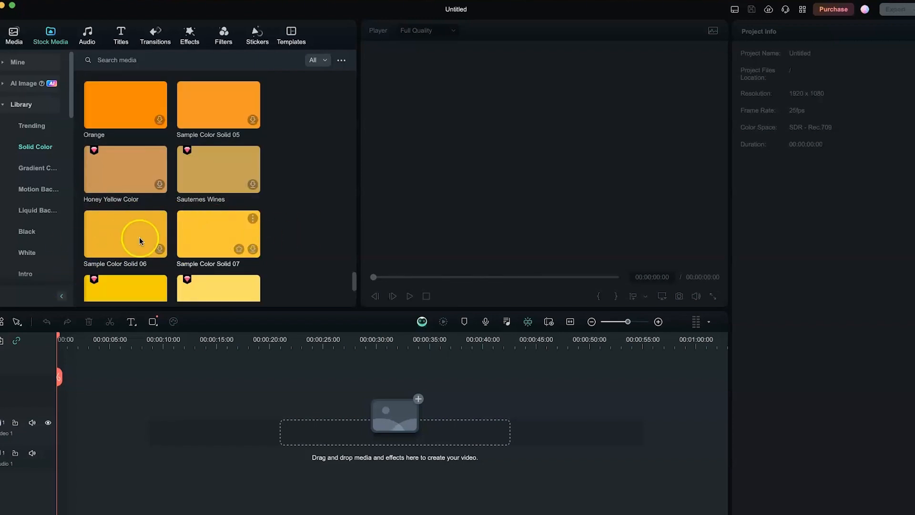
Browse the trending music in the Audio library and the trending text styles in the Titles library
{"action": "left_click", "coordinate": [82, 42]}
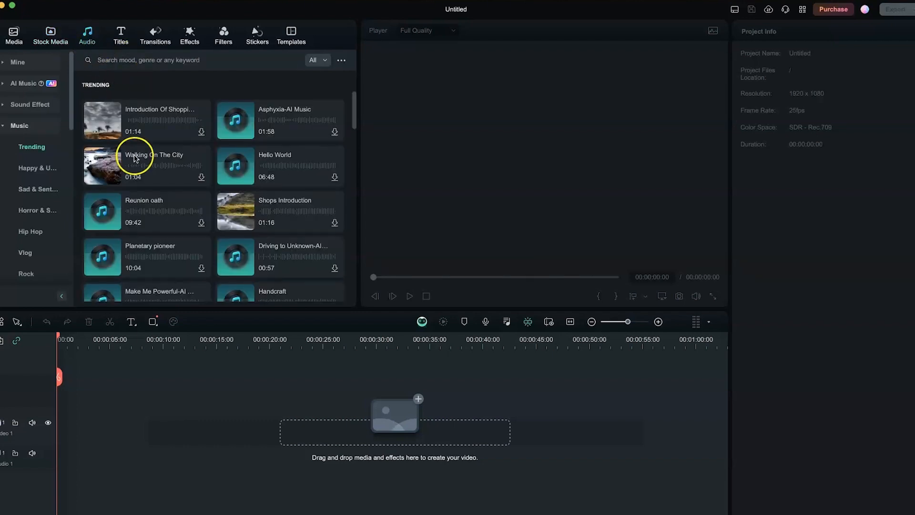
{"action": "scroll", "coordinate": [229, 259], "scroll_direction": "down", "scroll_amount": 5}
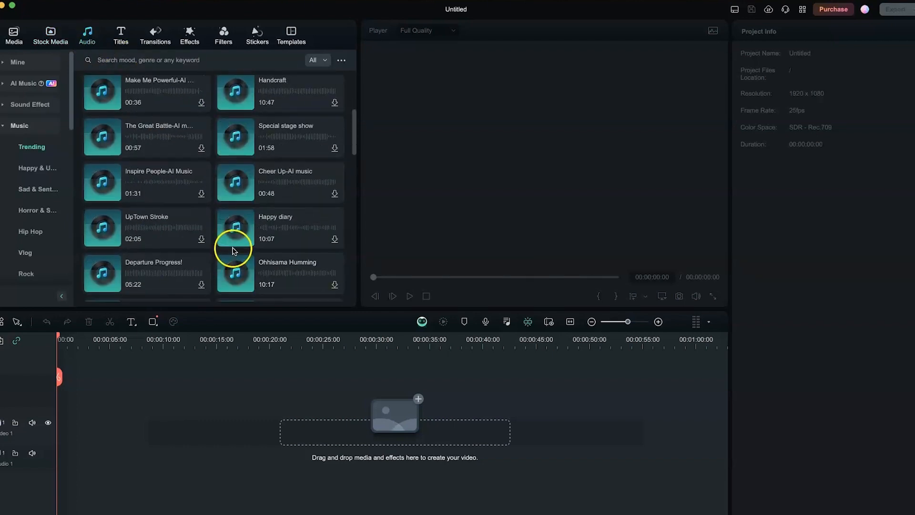
{"action": "scroll", "coordinate": [232, 250], "scroll_direction": "up", "scroll_amount": 5}
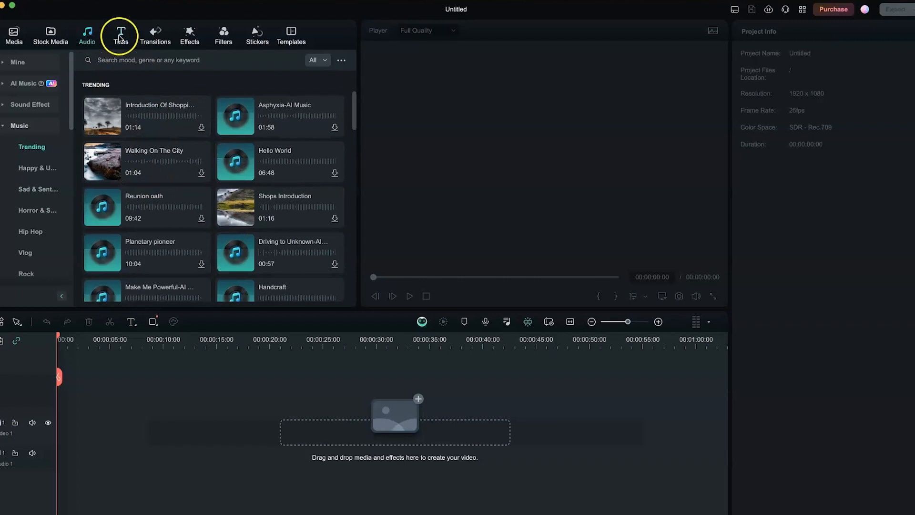
{"action": "left_click", "coordinate": [119, 35]}
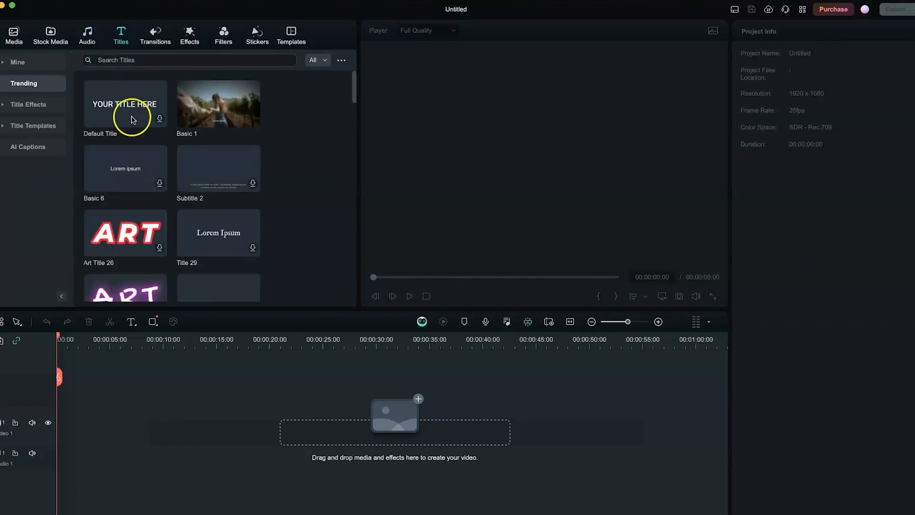
{"action": "scroll", "coordinate": [139, 210], "scroll_direction": "down", "scroll_amount": 4}
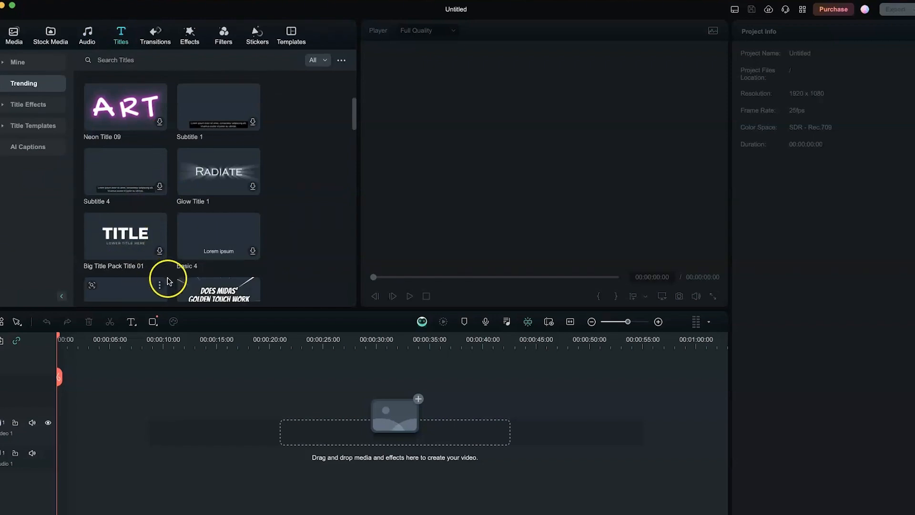
{"action": "scroll", "coordinate": [213, 287], "scroll_direction": "down", "scroll_amount": 3}
{"action": "scroll", "coordinate": [159, 159], "scroll_direction": "down", "scroll_amount": 1}
Tour the Transitions, Effects, Filters and Stickers libraries and look through the trending Templates
{"action": "left_click", "coordinate": [145, 33]}
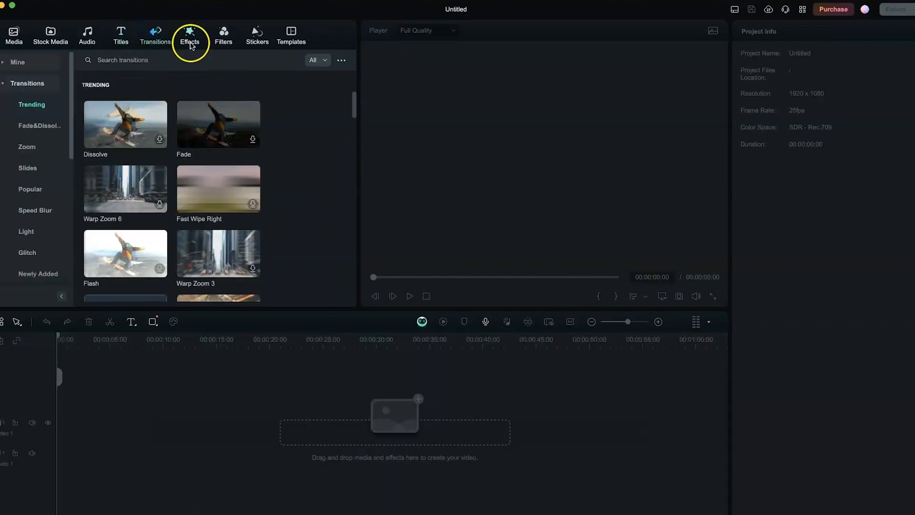
{"action": "left_click", "coordinate": [190, 42]}
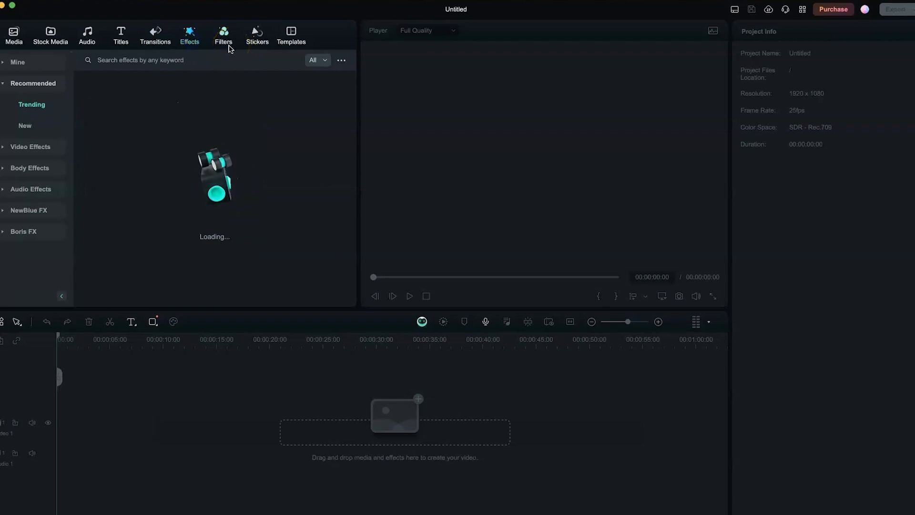
{"action": "left_click", "coordinate": [231, 46]}
{"action": "left_click", "coordinate": [254, 51]}
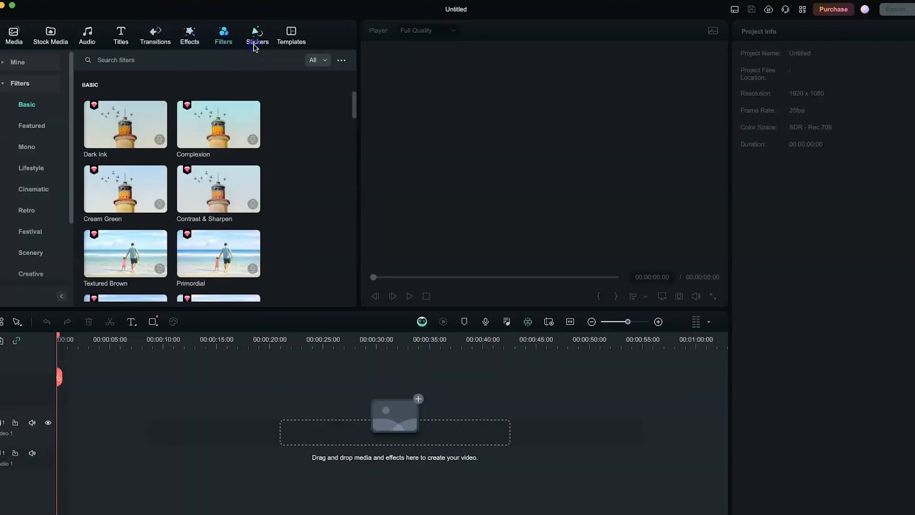
{"action": "left_click", "coordinate": [254, 45]}
{"action": "left_click", "coordinate": [302, 41]}
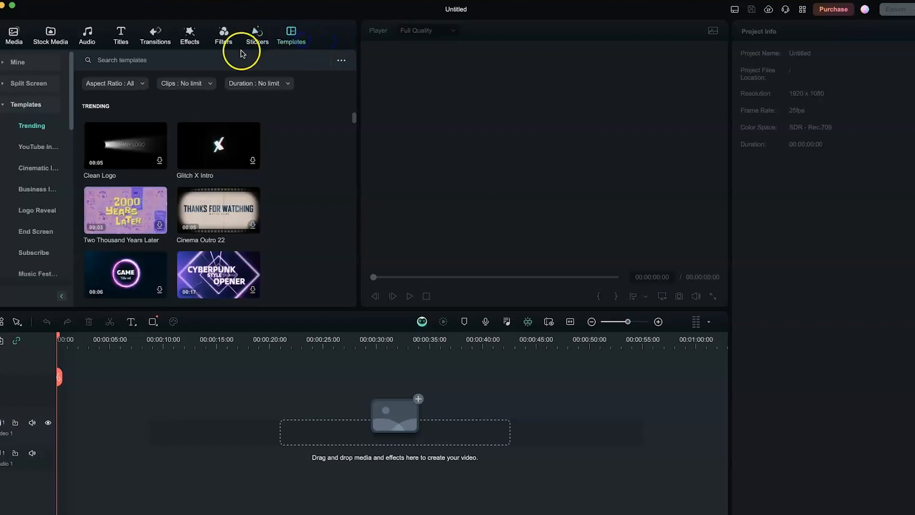
{"action": "scroll", "coordinate": [167, 191], "scroll_direction": "down", "scroll_amount": 10}
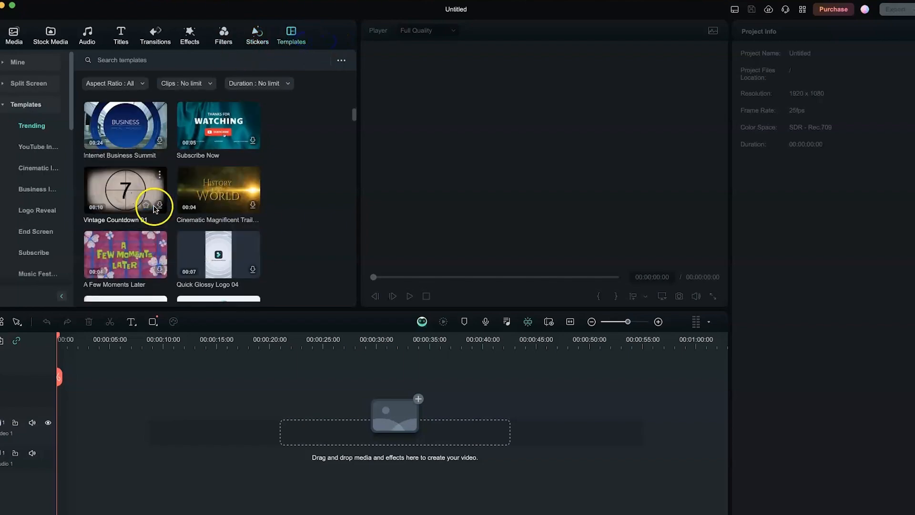
{"action": "scroll", "coordinate": [153, 211], "scroll_direction": "down", "scroll_amount": 10}
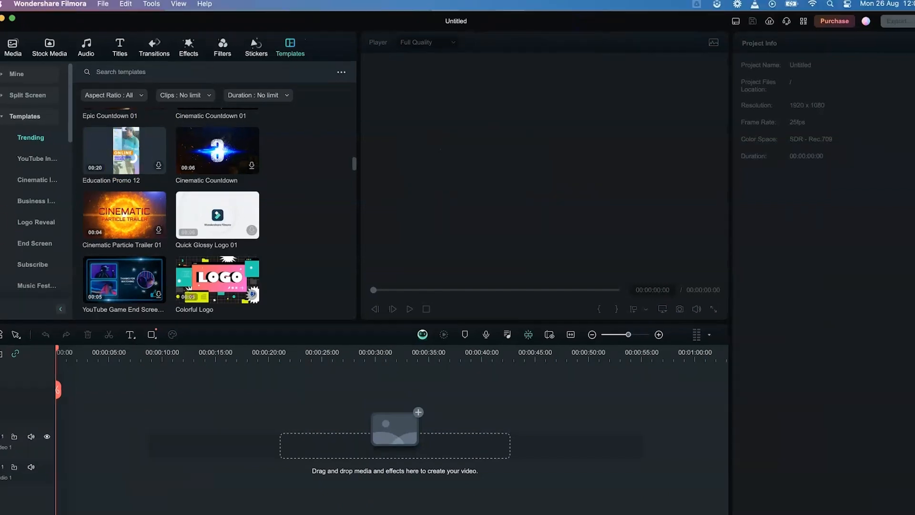
Save the project as "Demo video" in the Resources for Video Editing folder inside YouTube Videos on the Desktop
{"action": "left_click", "coordinate": [108, 4]}
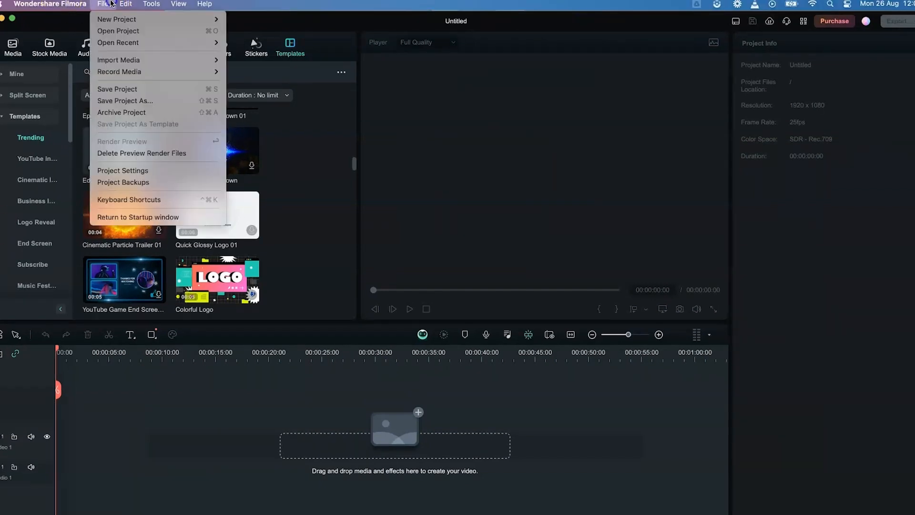
{"action": "left_click", "coordinate": [123, 89]}
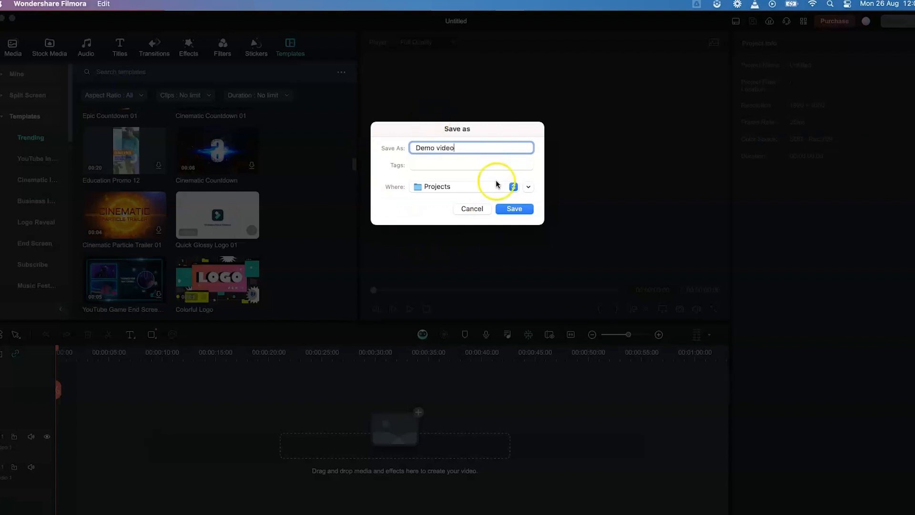
{"action": "left_click", "coordinate": [526, 186]}
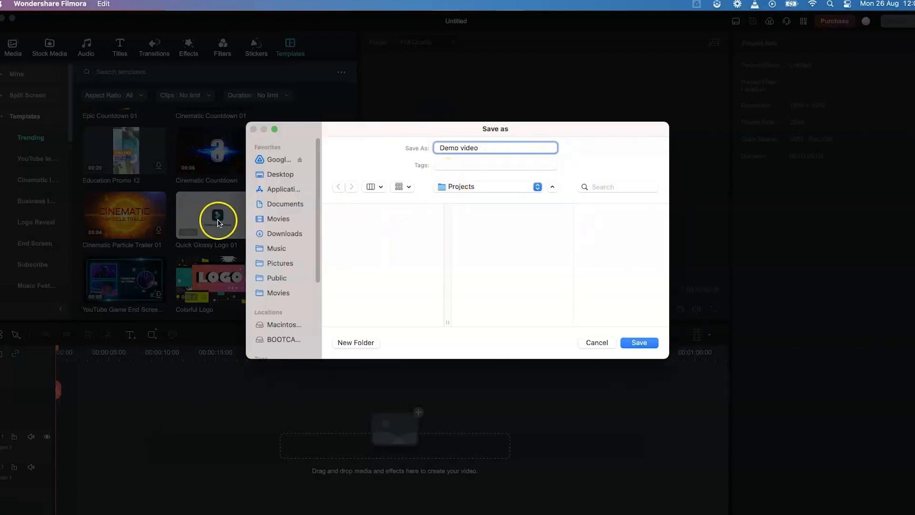
{"action": "left_click", "coordinate": [269, 177]}
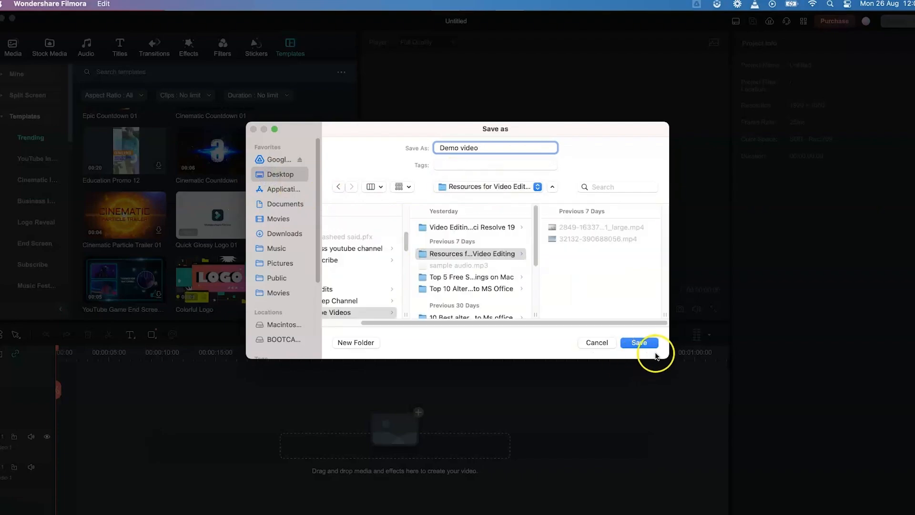
{"action": "left_click", "coordinate": [639, 343]}
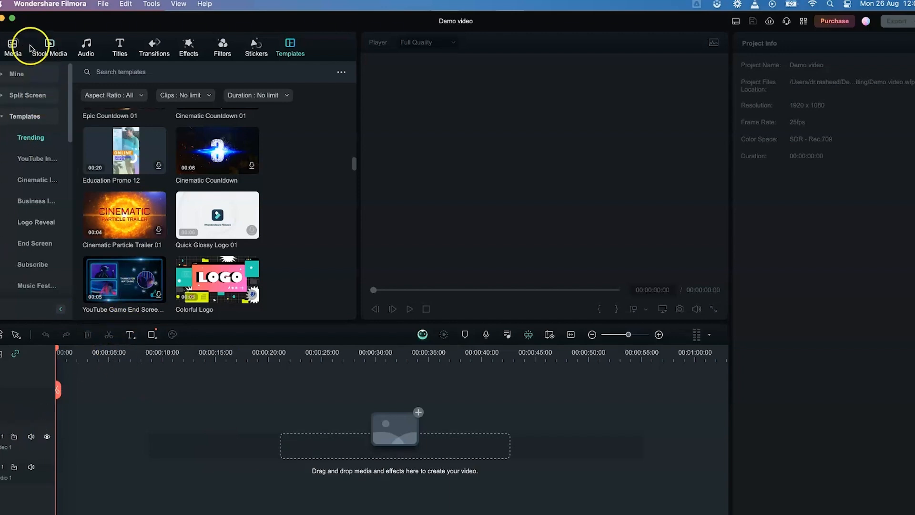
Import the three MP3 files from the Audio folder (Dream Escape, Stayin' Lazy and type-writing-6834) into the project media
{"action": "left_click", "coordinate": [14, 47]}
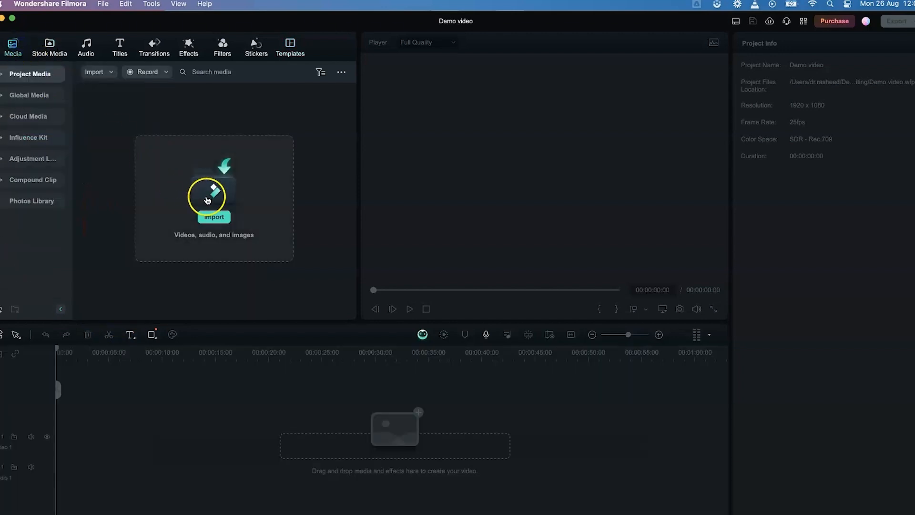
{"action": "left_click", "coordinate": [213, 221]}
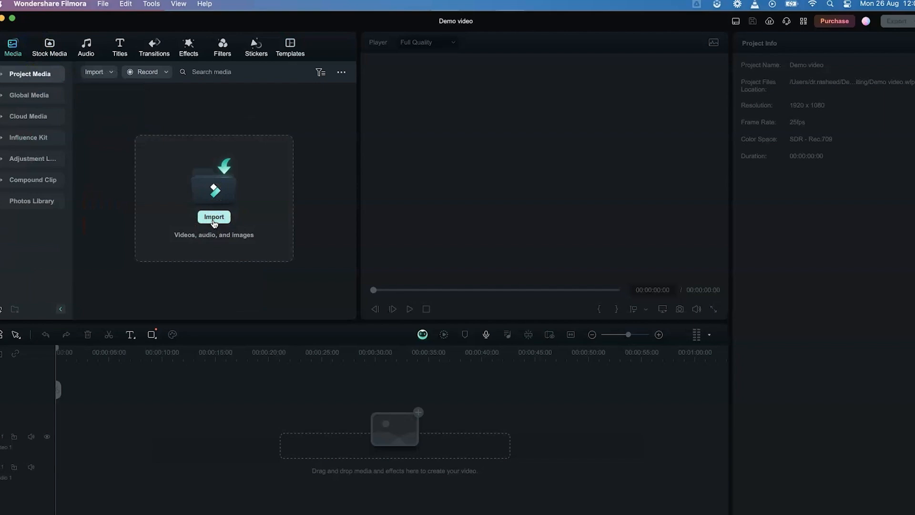
{"action": "left_click", "coordinate": [214, 217]}
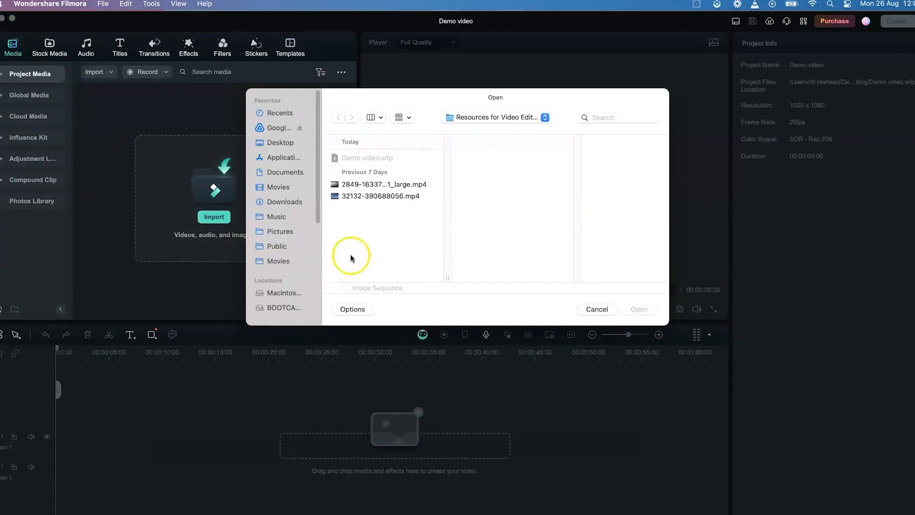
{"action": "left_click", "coordinate": [516, 116]}
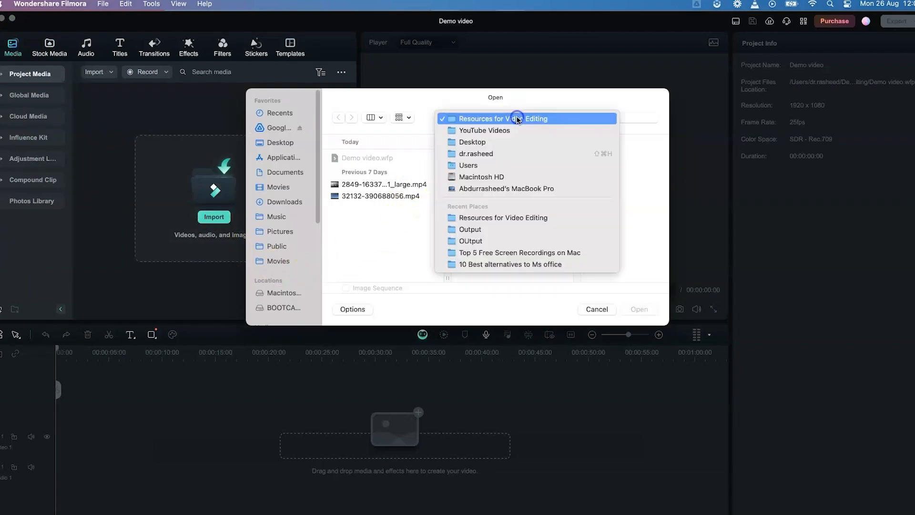
{"action": "left_click", "coordinate": [524, 148]}
{"action": "left_click_drag", "start_coordinate": [615, 204], "coordinate": [579, 135]}
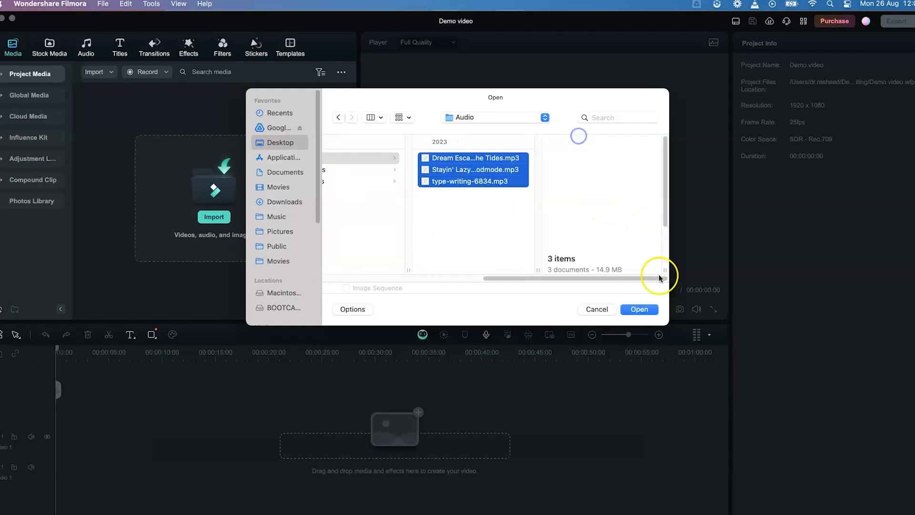
{"action": "left_click", "coordinate": [640, 309]}
Import the three JPG pictures from the Images folder and four video clips into the project media, and look over the imported files
{"action": "left_click", "coordinate": [132, 136]}
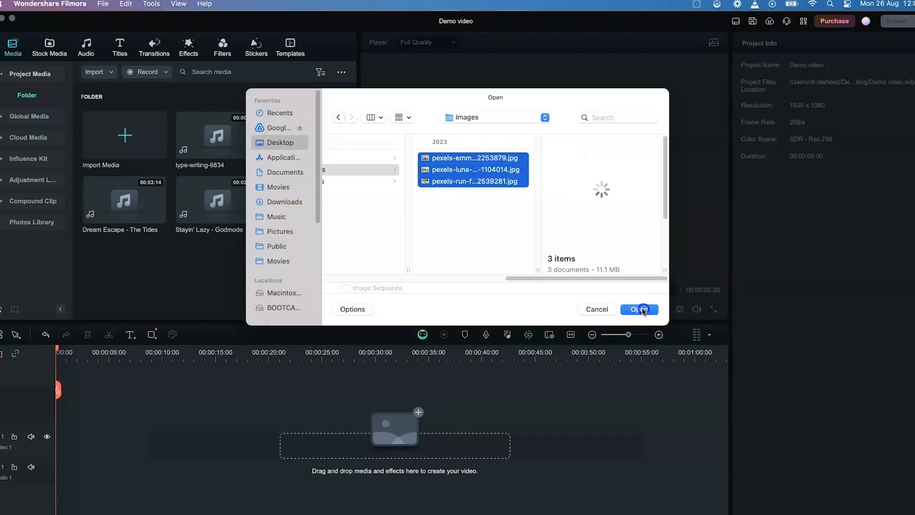
{"action": "key", "text": "Return"}
{"action": "left_click", "coordinate": [509, 299]}
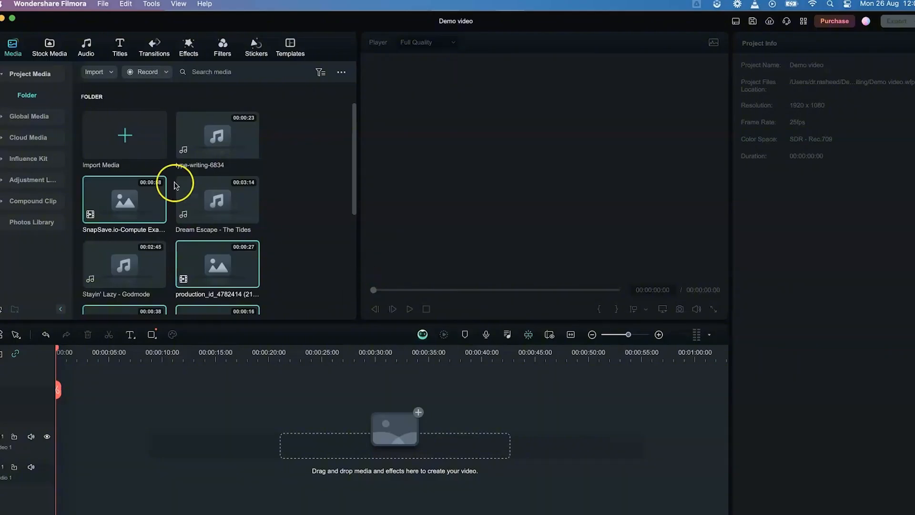
{"action": "scroll", "coordinate": [205, 172], "scroll_direction": "down", "scroll_amount": 5}
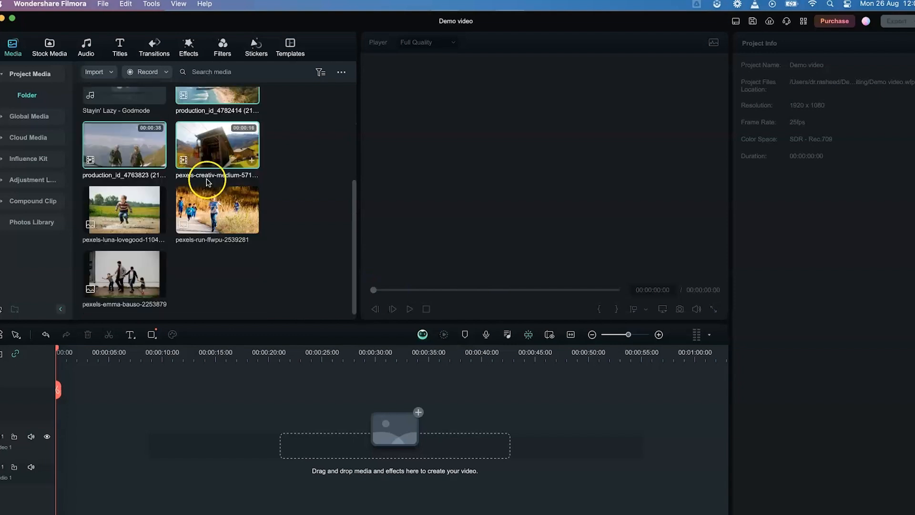
{"action": "scroll", "coordinate": [206, 180], "scroll_direction": "up", "scroll_amount": 5}
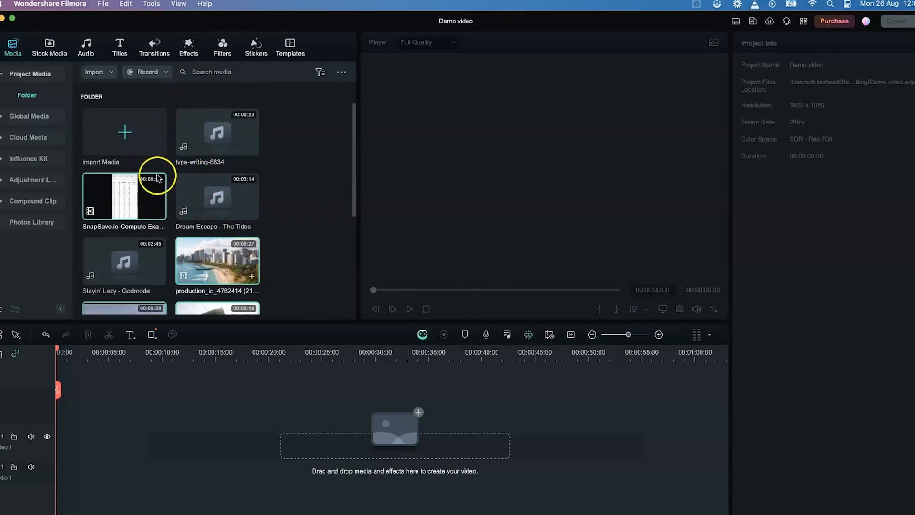
{"action": "scroll", "coordinate": [183, 247], "scroll_direction": "down", "scroll_amount": 5}
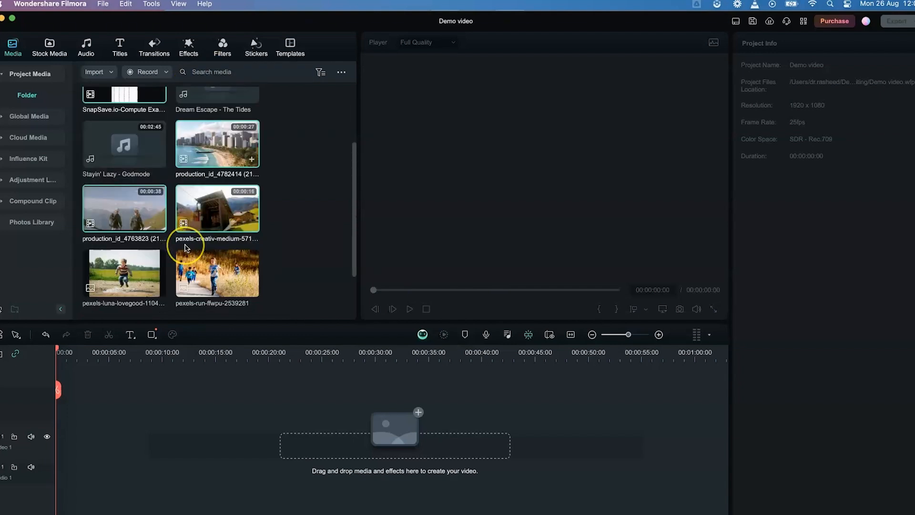
{"action": "scroll", "coordinate": [190, 224], "scroll_direction": "up", "scroll_amount": 5}
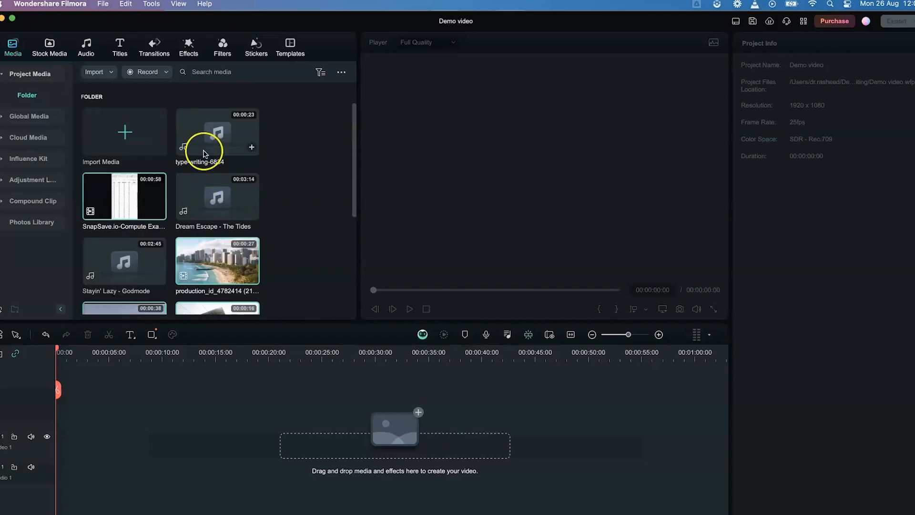
Review the imported files, filtering the project media to Video, to Audio, and back to All
{"action": "scroll", "coordinate": [199, 259], "scroll_direction": "down", "scroll_amount": 2}
{"action": "scroll", "coordinate": [199, 258], "scroll_direction": "down", "scroll_amount": 3}
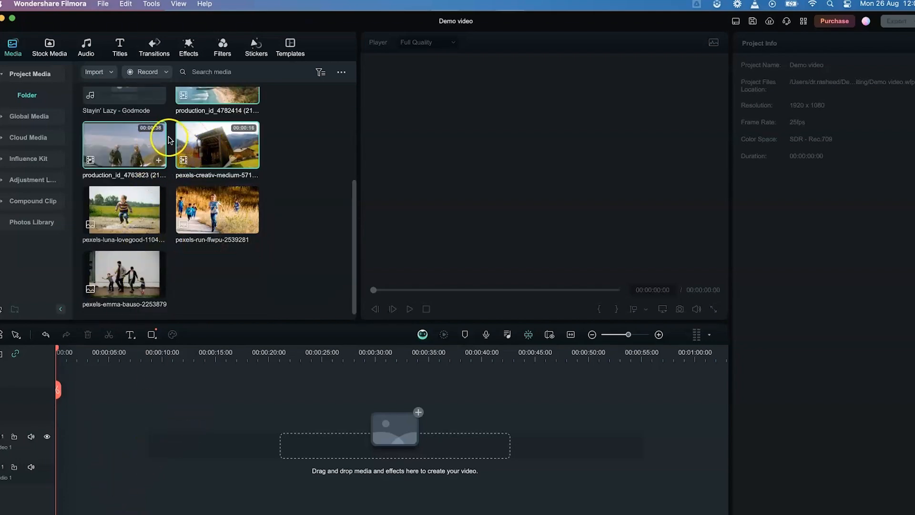
{"action": "scroll", "coordinate": [169, 231], "scroll_direction": "up", "scroll_amount": 5}
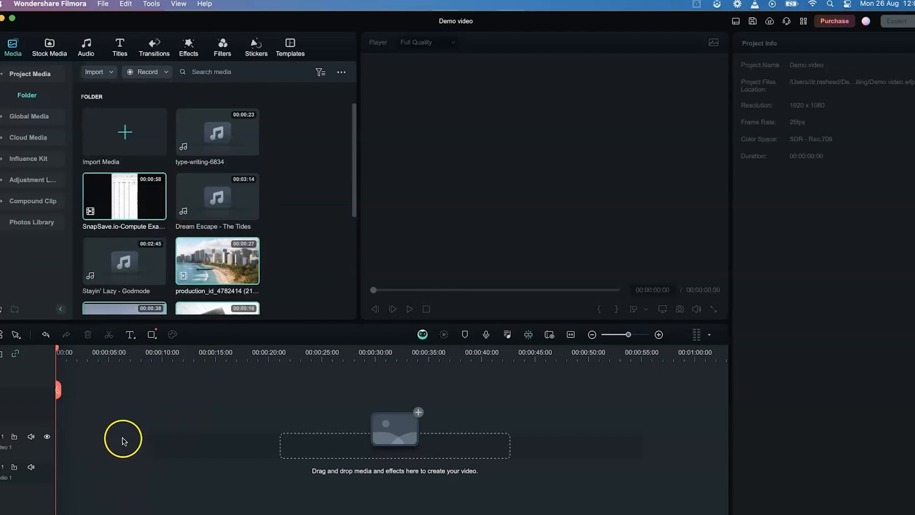
{"action": "left_click", "coordinate": [319, 72]}
{"action": "left_click", "coordinate": [331, 102]}
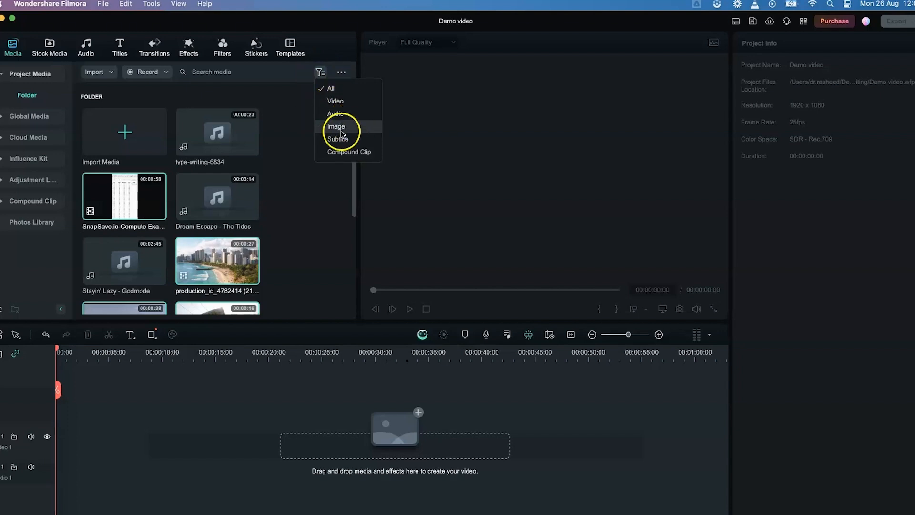
{"action": "left_click", "coordinate": [335, 102]}
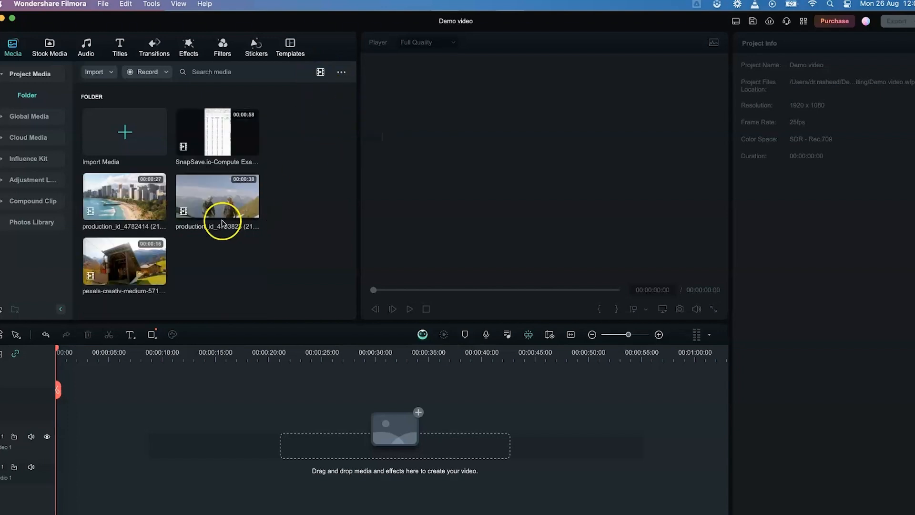
{"action": "left_click", "coordinate": [320, 73]}
{"action": "left_click", "coordinate": [336, 115]}
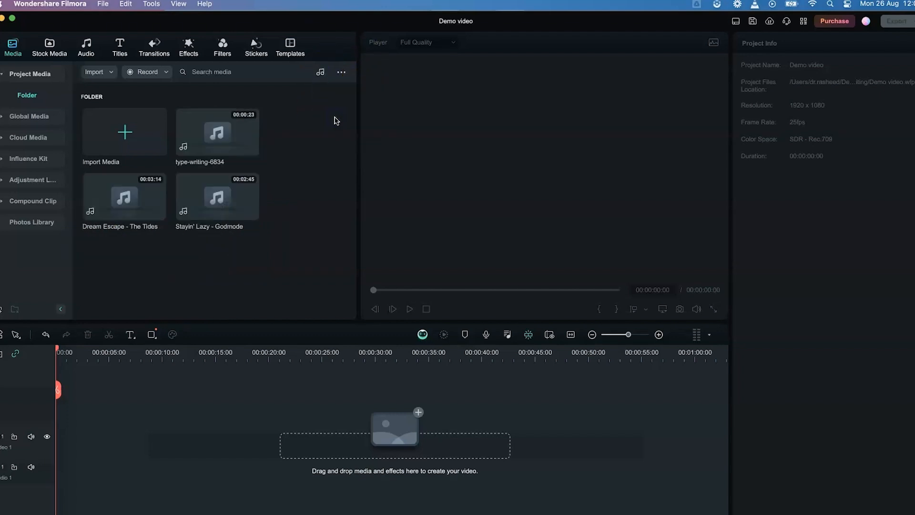
{"action": "left_click", "coordinate": [321, 72]}
{"action": "left_click", "coordinate": [334, 91]}
{"action": "left_click", "coordinate": [208, 175]}
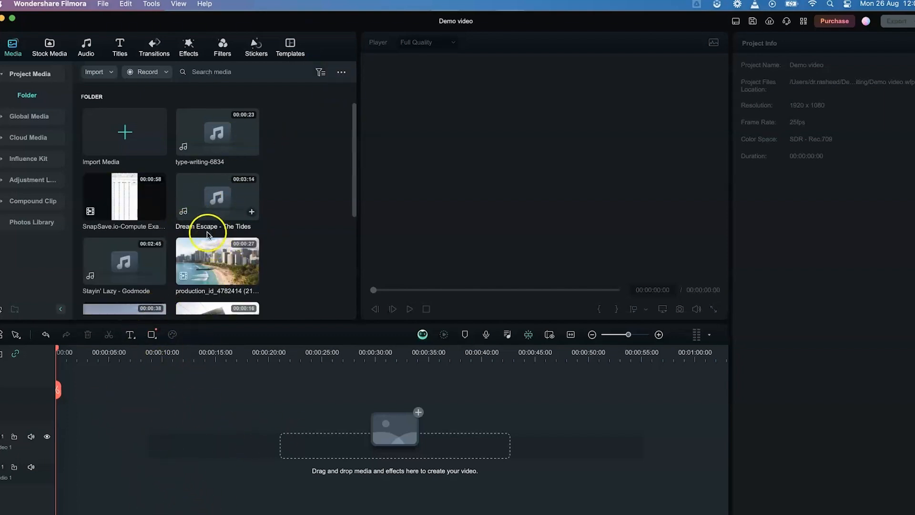
Preview the beach skyline clip and mark its in point at about 10 s and its out point at 23 s
{"action": "double_click", "coordinate": [212, 275]}
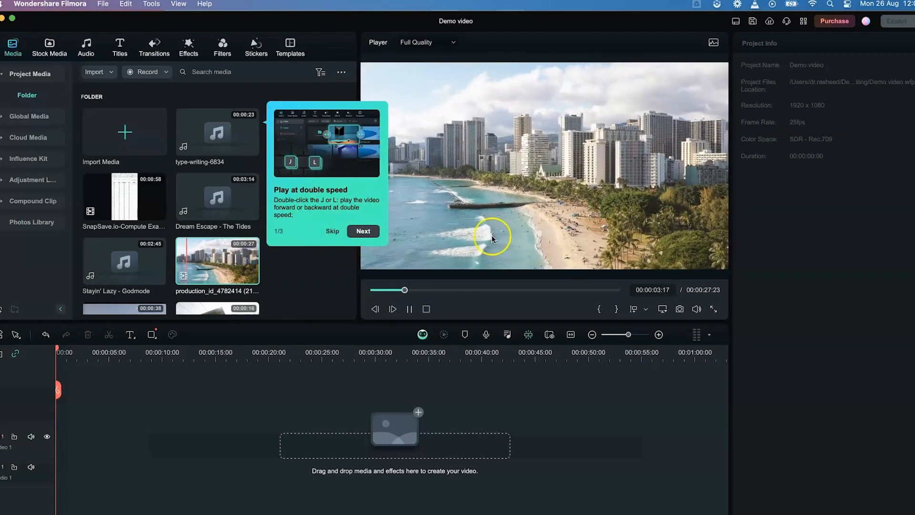
{"action": "left_click", "coordinate": [363, 230]}
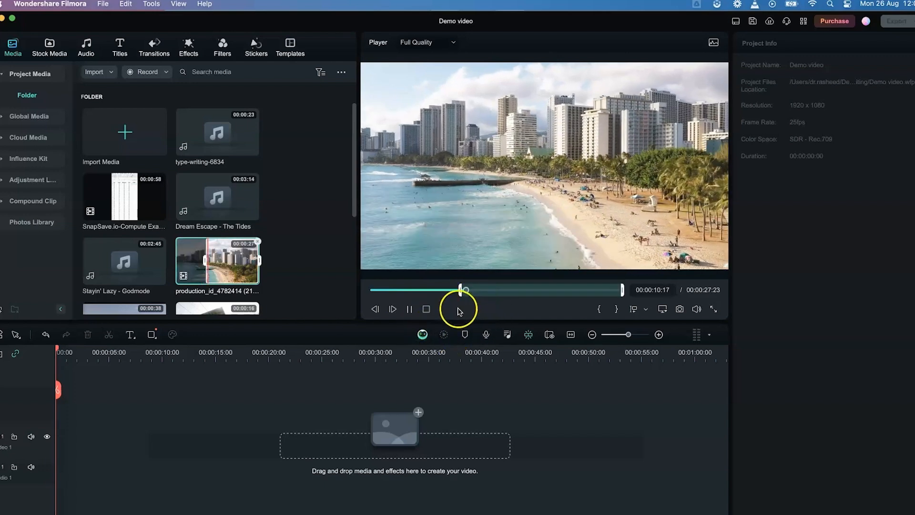
{"action": "key", "text": "space"}
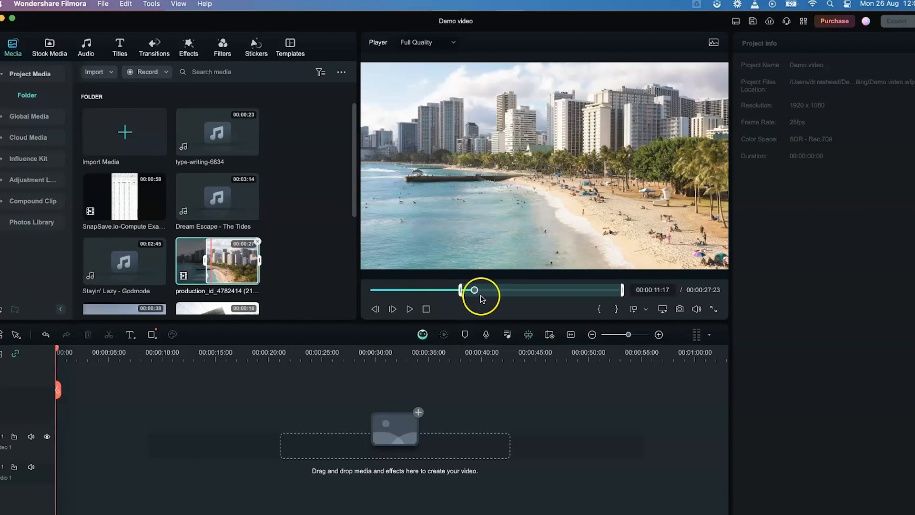
{"action": "left_click_drag", "start_coordinate": [475, 291], "coordinate": [575, 295]}
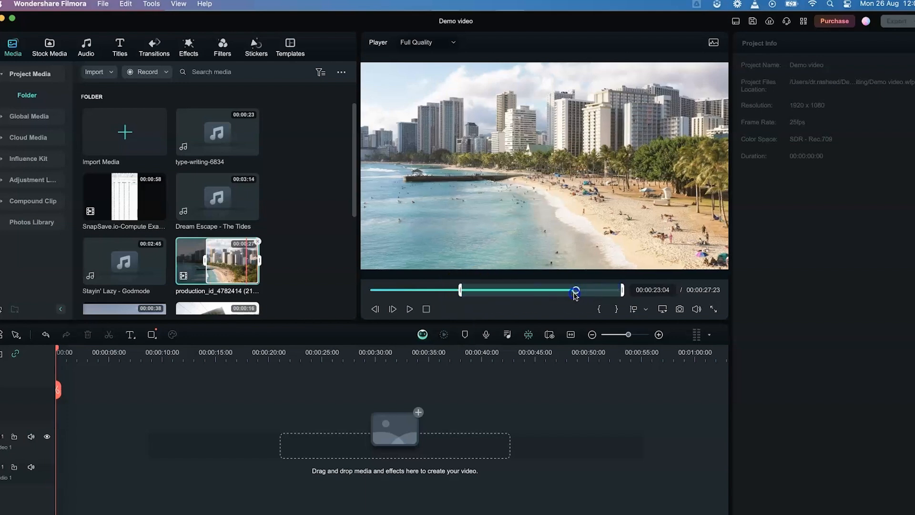
{"action": "left_click", "coordinate": [576, 291]}
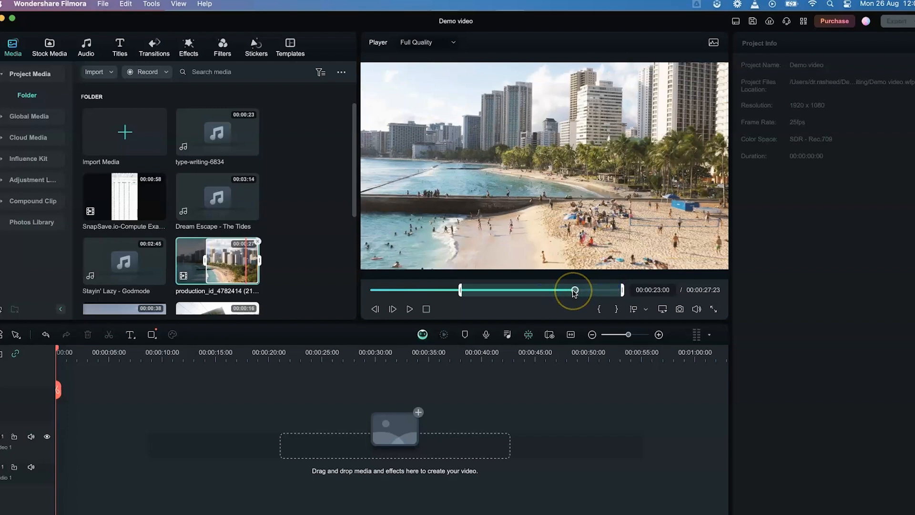
{"action": "key", "text": "o"}
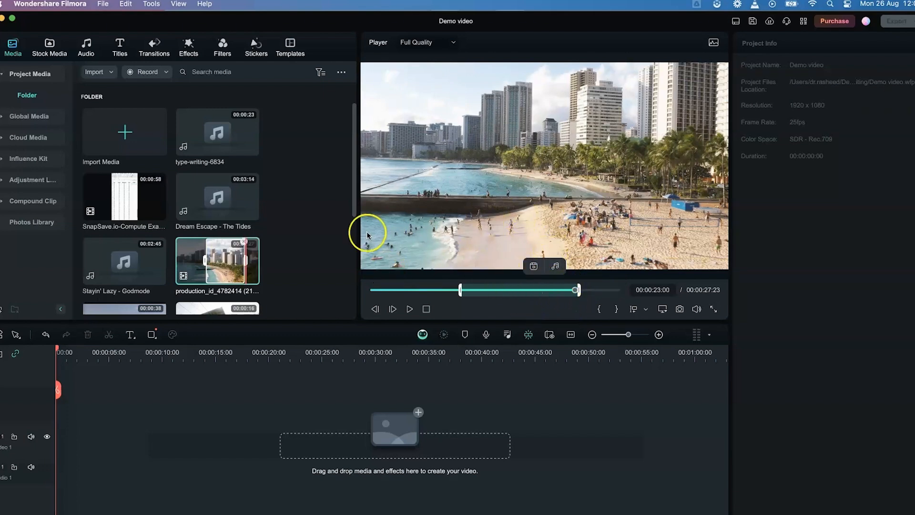
Place the marked beach clip at the start of the Video 1 track, keeping the project settings of 1920 x 1080 25fps
{"action": "left_click_drag", "start_coordinate": [450, 216], "coordinate": [50, 466]}
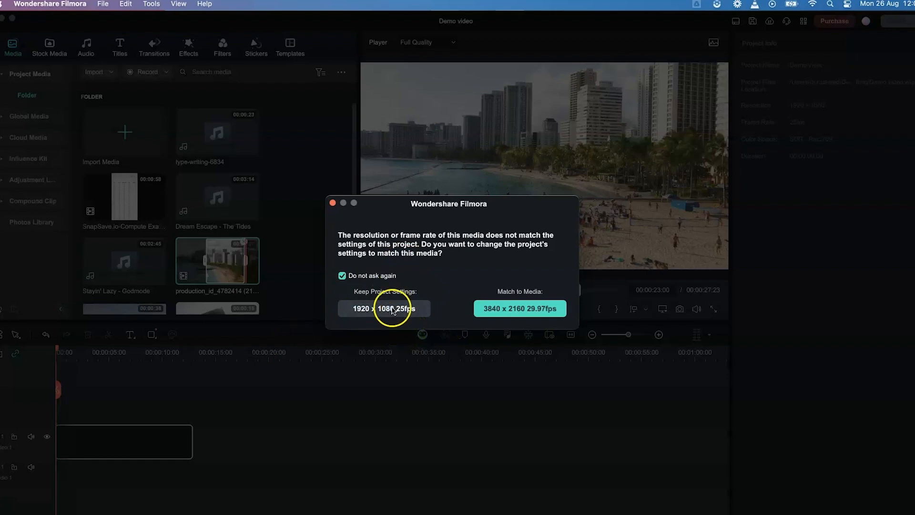
{"action": "left_click", "coordinate": [408, 313]}
{"action": "left_click", "coordinate": [140, 435]}
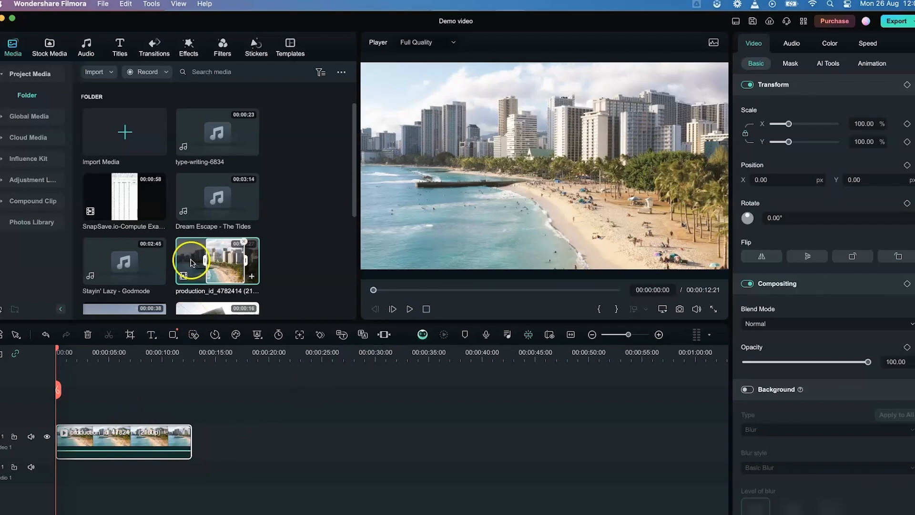
Mark the hikers clip from about 3 s to about 8 s and place that part right after the beach clip on Video 1
{"action": "scroll", "coordinate": [167, 272], "scroll_direction": "down", "scroll_amount": 5}
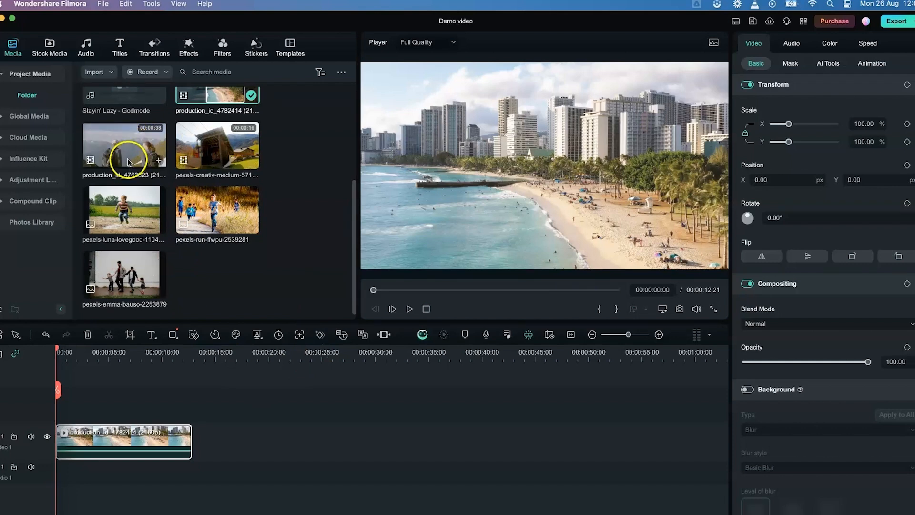
{"action": "left_click", "coordinate": [128, 162]}
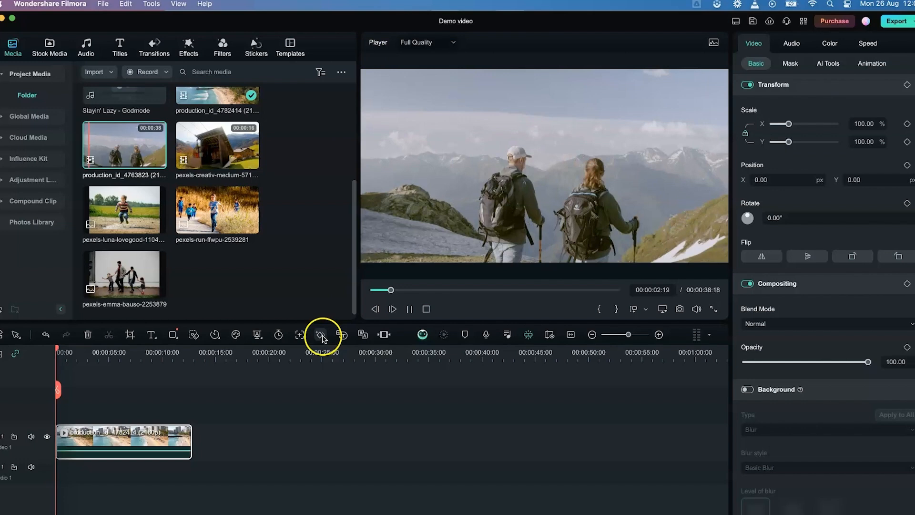
{"action": "key", "text": "i"}
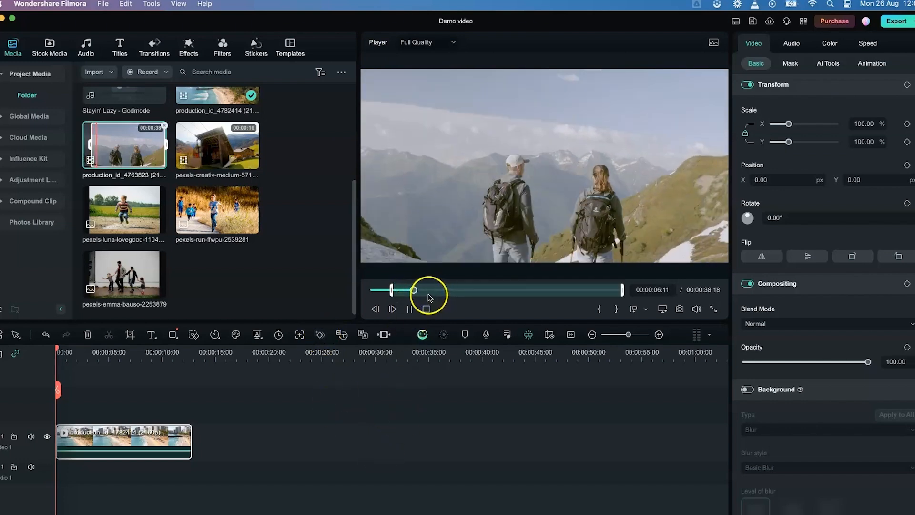
{"action": "key", "text": "space"}
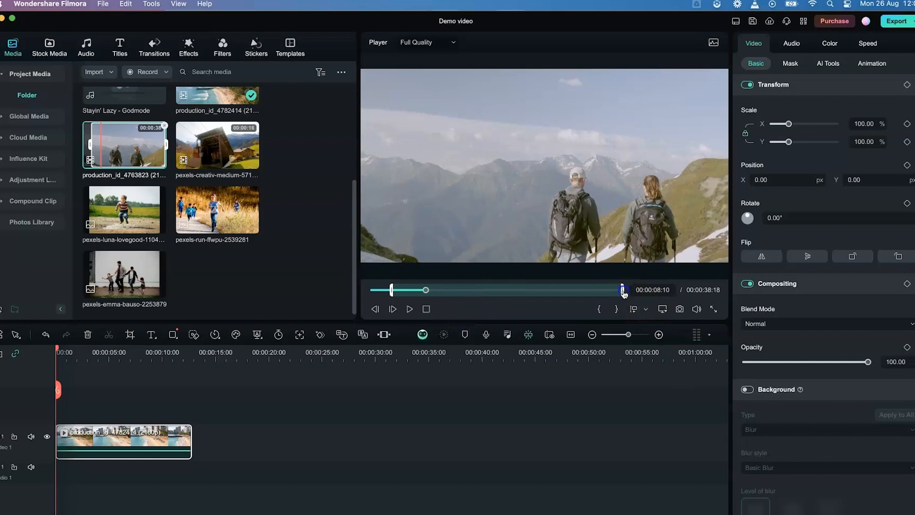
{"action": "left_click_drag", "start_coordinate": [453, 310], "coordinate": [427, 307]}
{"action": "left_click_drag", "start_coordinate": [447, 164], "coordinate": [203, 445]}
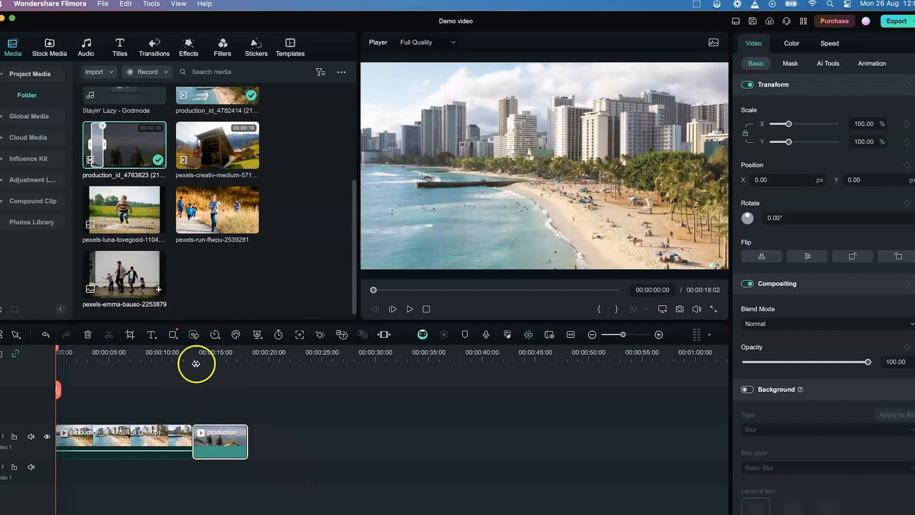
Return the playhead to the beginning of the timeline and play the first seconds of the sequence
{"action": "left_click", "coordinate": [354, 420]}
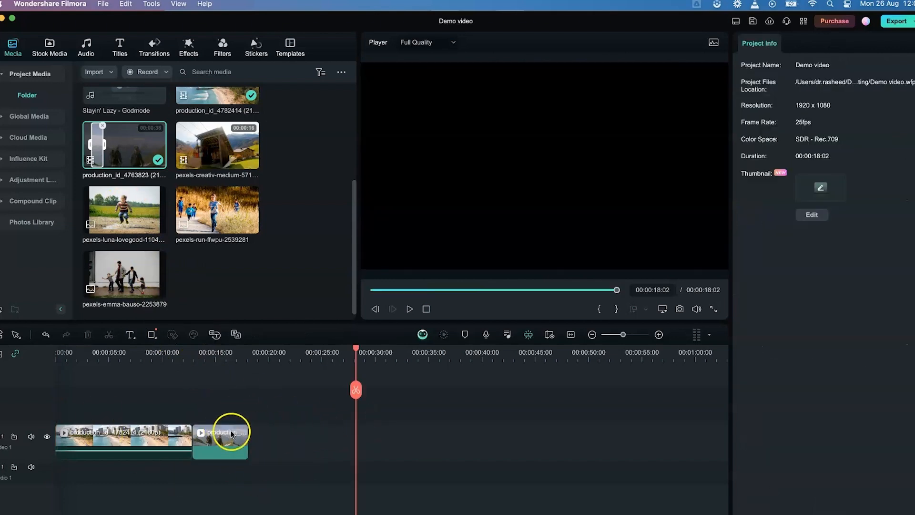
{"action": "left_click", "coordinate": [153, 354]}
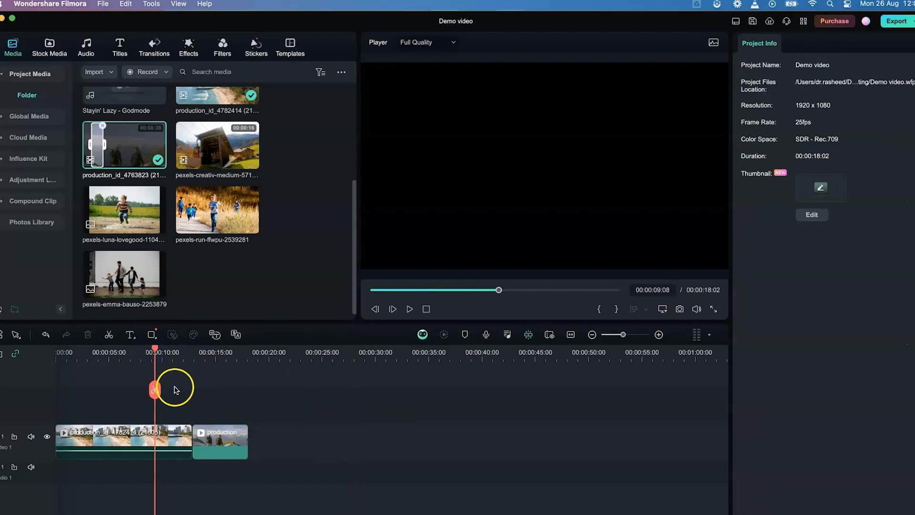
{"action": "left_click_drag", "start_coordinate": [144, 355], "coordinate": [9, 353]}
{"action": "left_click_drag", "start_coordinate": [109, 365], "coordinate": [5, 366]}
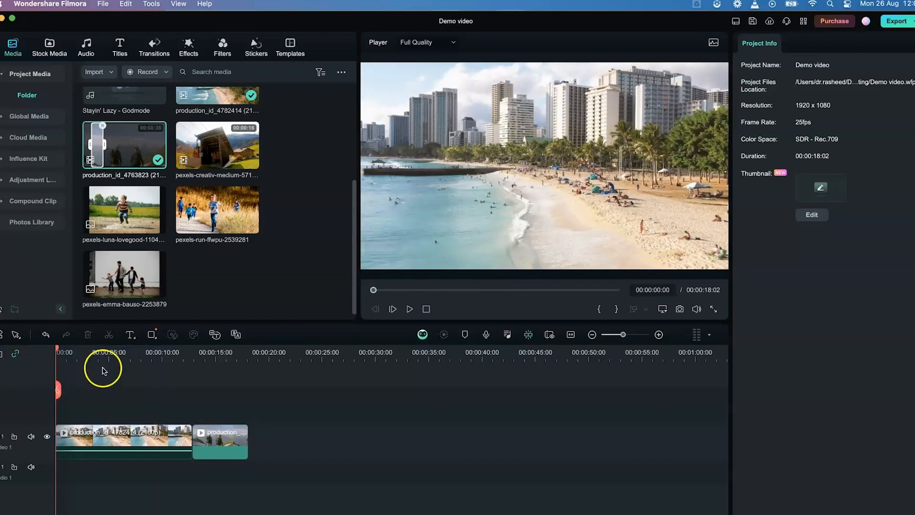
{"action": "key", "text": "space"}
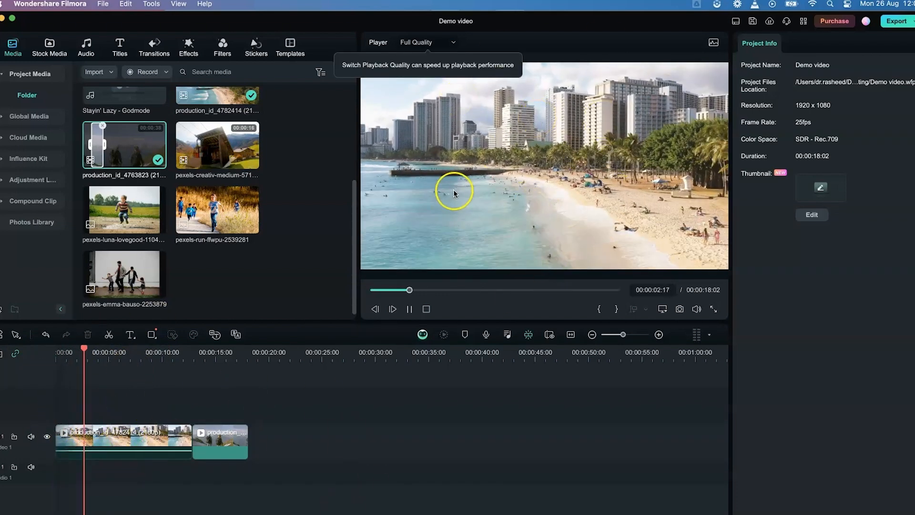
{"action": "key", "text": "space"}
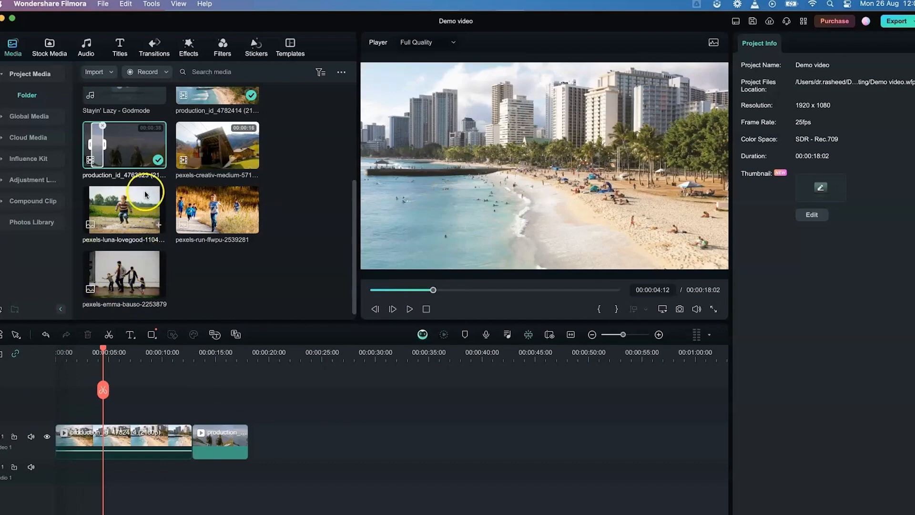
Add the running children and jumping boy pictures one after another on a new Video 2 track, starting where the hikers clip ends
{"action": "left_click_drag", "start_coordinate": [210, 235], "coordinate": [276, 415]}
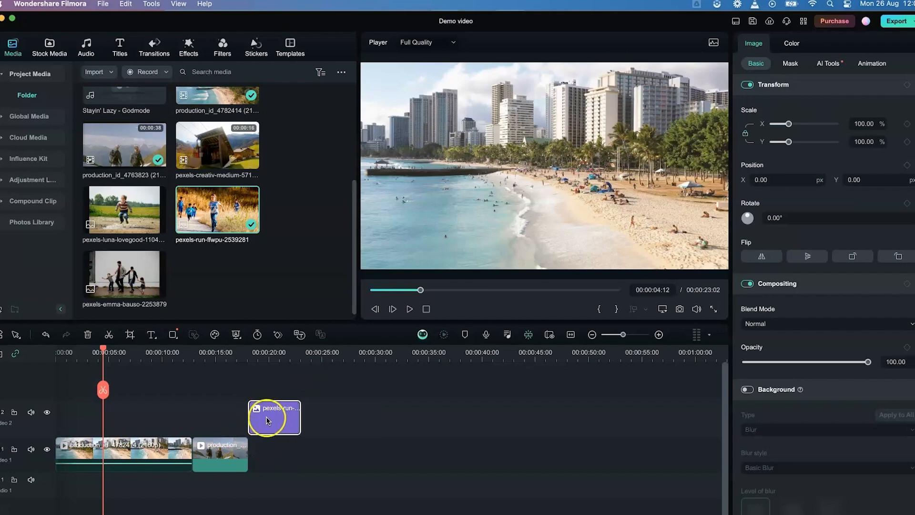
{"action": "left_click_drag", "start_coordinate": [120, 237], "coordinate": [297, 432]}
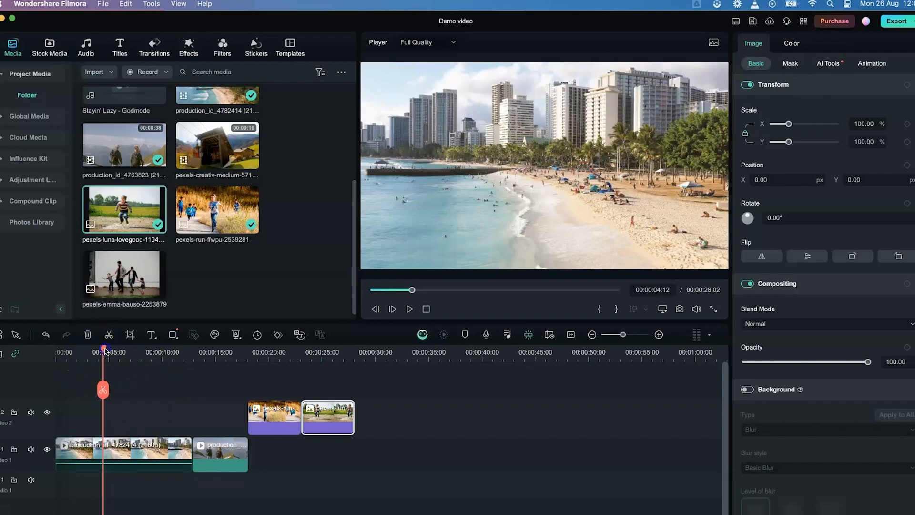
Scale the beach clip on Video 1 uniformly to 160% and set its position to X -171 and Y -1
{"action": "left_click_drag", "start_coordinate": [82, 354], "coordinate": [55, 354]}
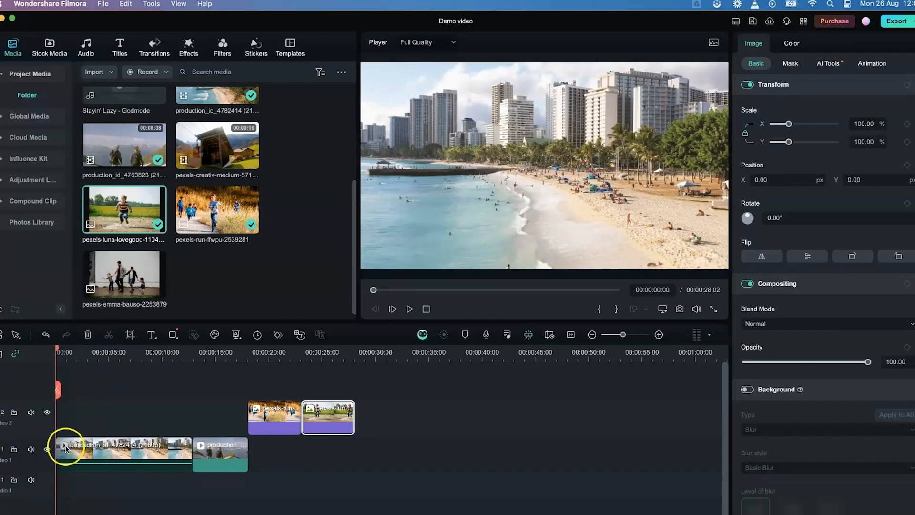
{"action": "left_click", "coordinate": [87, 456]}
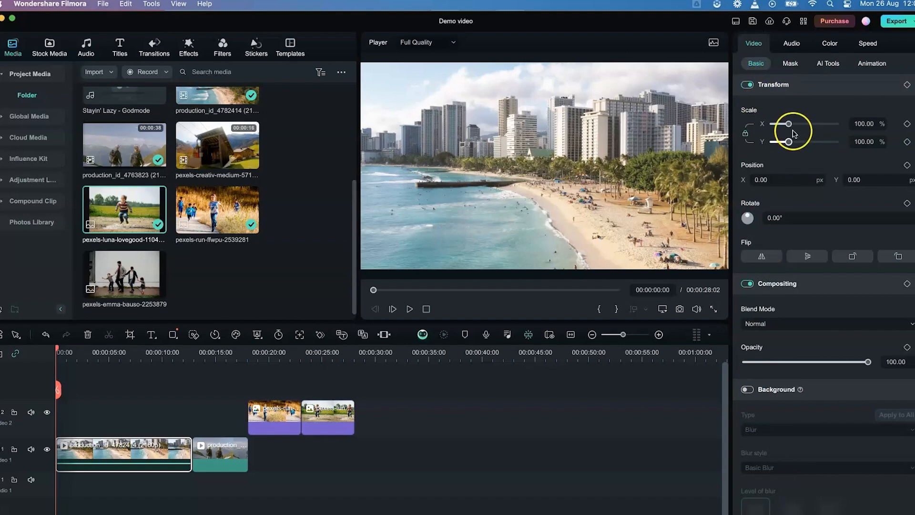
{"action": "mouse_move", "coordinate": [788, 124]}
{"action": "left_mouse_down"}
{"action": "mouse_move", "coordinate": [804, 124]}
{"action": "mouse_move", "coordinate": [789, 124]}
{"action": "left_mouse_up"}
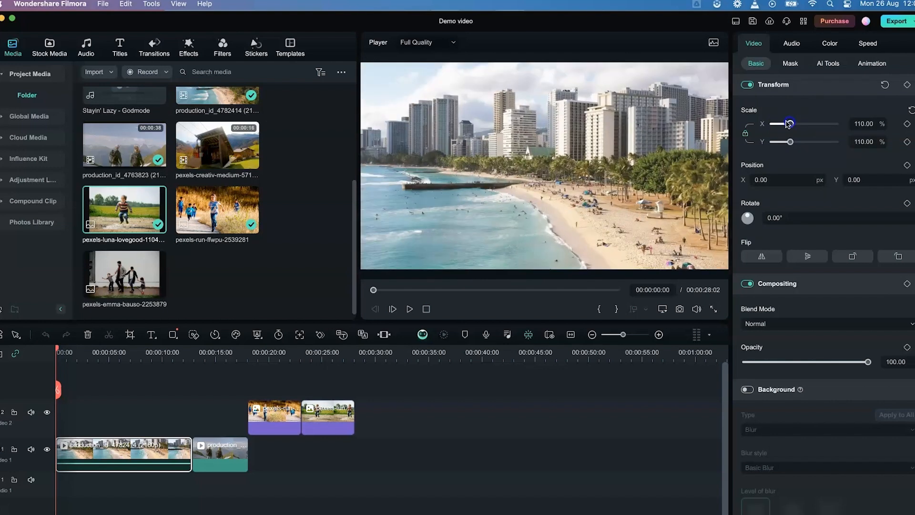
{"action": "mouse_move", "coordinate": [787, 129]}
{"action": "left_mouse_down"}
{"action": "mouse_move", "coordinate": [808, 126]}
{"action": "mouse_move", "coordinate": [792, 124]}
{"action": "mouse_move", "coordinate": [802, 124]}
{"action": "mouse_move", "coordinate": [793, 142]}
{"action": "mouse_move", "coordinate": [829, 143]}
{"action": "mouse_move", "coordinate": [789, 144]}
{"action": "left_mouse_up"}
{"action": "key", "text": "super+z"}
{"action": "key", "text": "super+z"}
{"action": "left_click", "coordinate": [745, 134]}
{"action": "left_click_drag", "start_coordinate": [790, 123], "coordinate": [798, 123]}
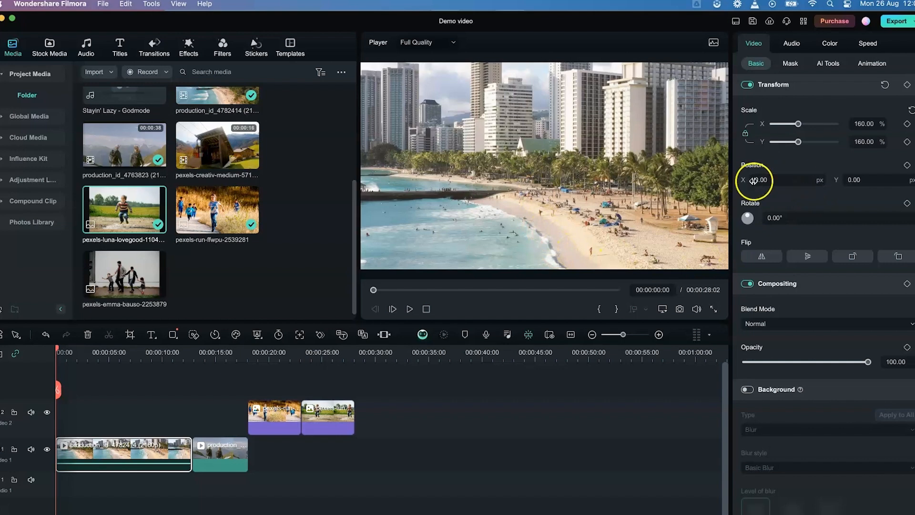
{"action": "left_click_drag", "start_coordinate": [780, 184], "coordinate": [674, 181]}
{"action": "mouse_move", "coordinate": [860, 181]}
{"action": "left_mouse_down"}
{"action": "mouse_move", "coordinate": [914, 179]}
{"action": "mouse_move", "coordinate": [860, 180]}
{"action": "left_mouse_up"}
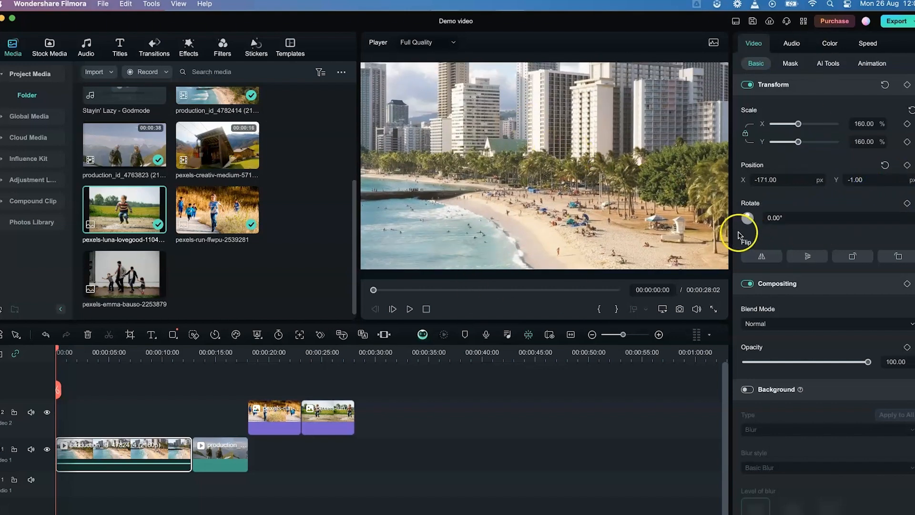
Try rotating the beach clip to 53.12° and lowering its opacity, resetting the rotation to 0° and the opacity to 100
{"action": "left_click_drag", "start_coordinate": [791, 219], "coordinate": [771, 223]}
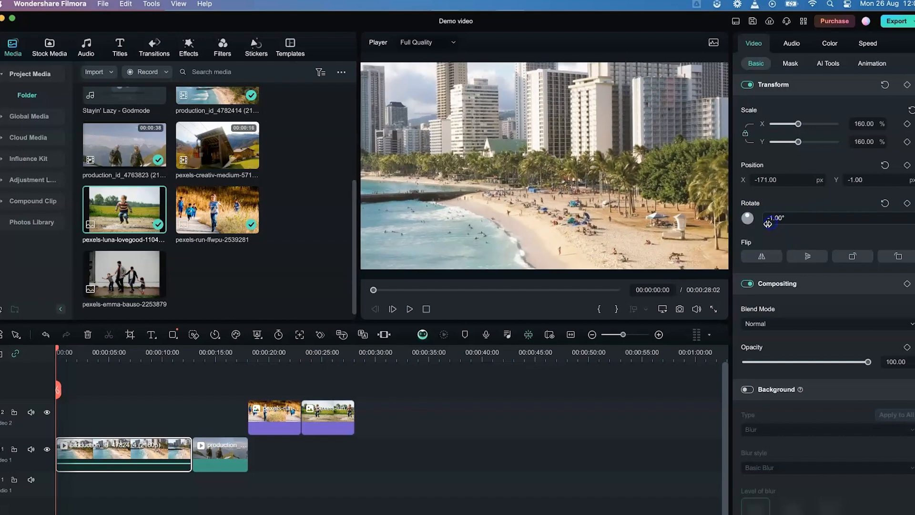
{"action": "left_click_drag", "start_coordinate": [745, 218], "coordinate": [751, 219]}
{"action": "double_click", "coordinate": [776, 218]}
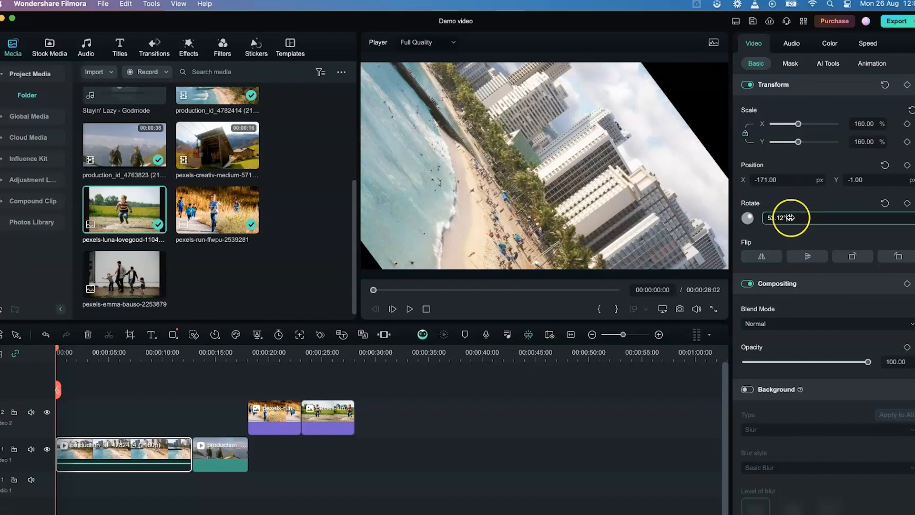
{"action": "left_click", "coordinate": [885, 203]}
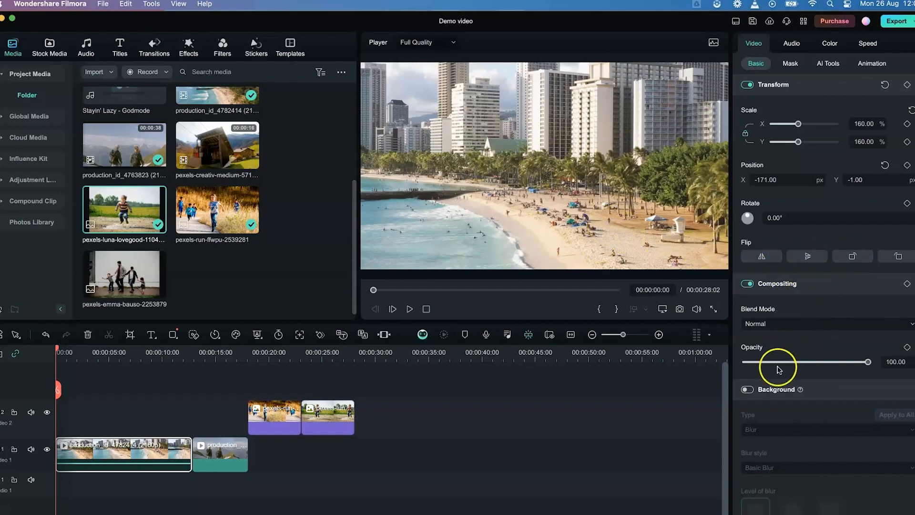
{"action": "left_click_drag", "start_coordinate": [869, 361], "coordinate": [819, 361]}
{"action": "left_click_drag", "start_coordinate": [905, 362], "coordinate": [905, 362]}
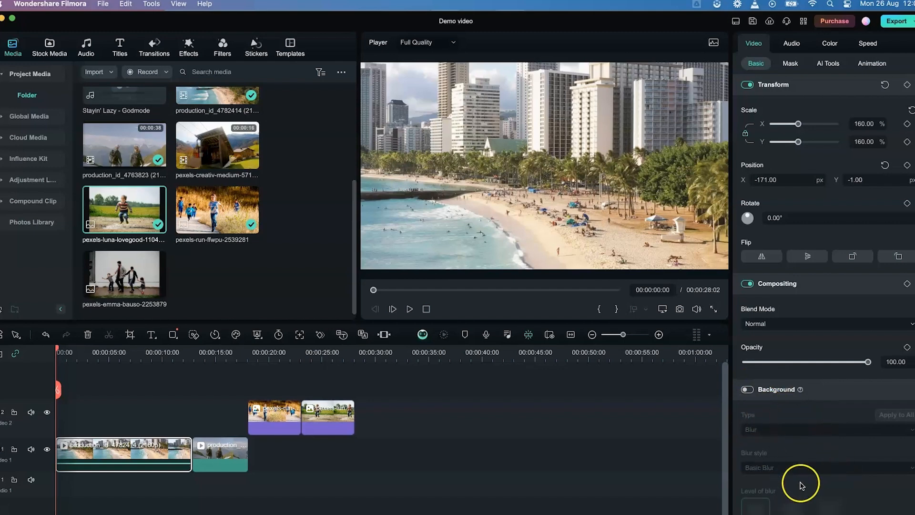
Look through the beach clip's compositing, background, audio, mask, AI tool and preset animation options
{"action": "scroll", "coordinate": [823, 430], "scroll_direction": "down", "scroll_amount": 3}
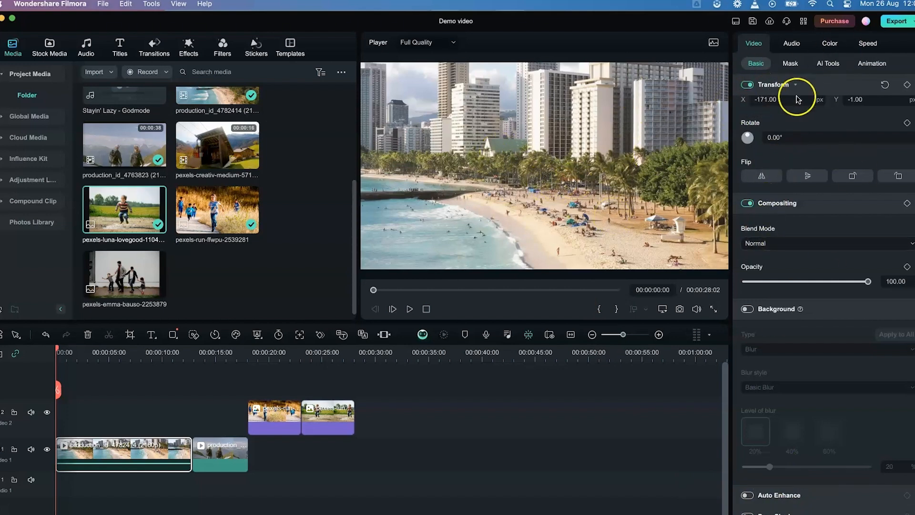
{"action": "left_click", "coordinate": [792, 44]}
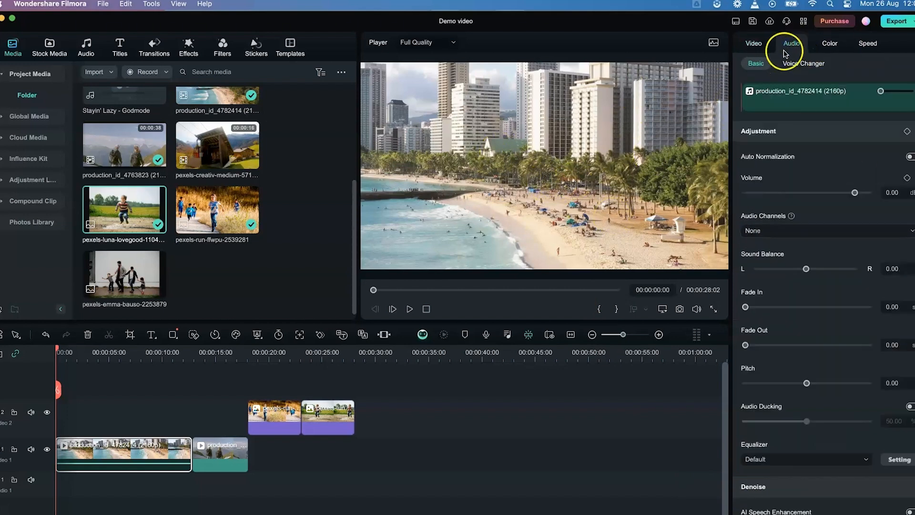
{"action": "left_click", "coordinate": [756, 44]}
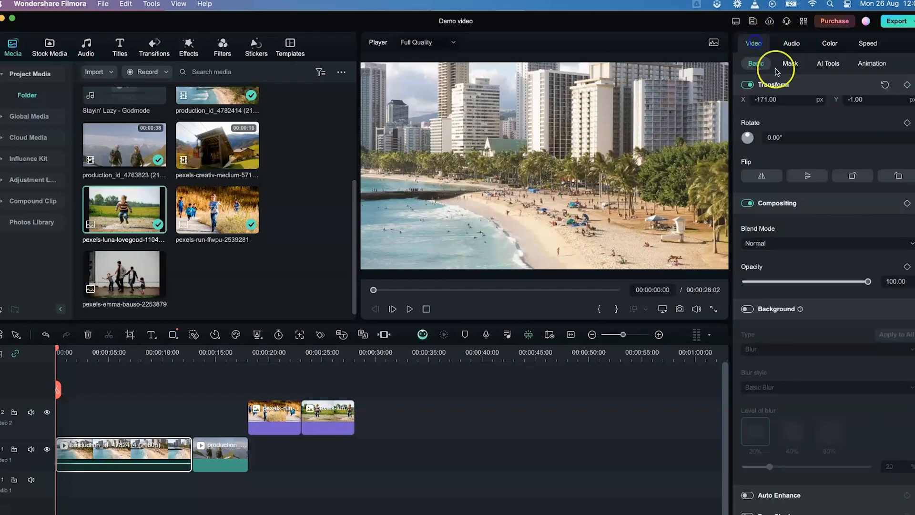
{"action": "left_click", "coordinate": [789, 70]}
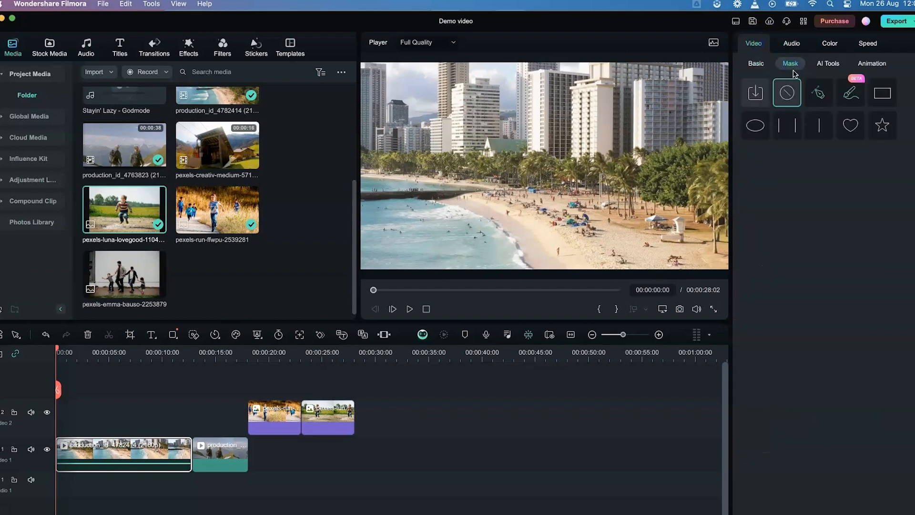
{"action": "left_click", "coordinate": [829, 64]}
{"action": "left_click", "coordinate": [874, 65]}
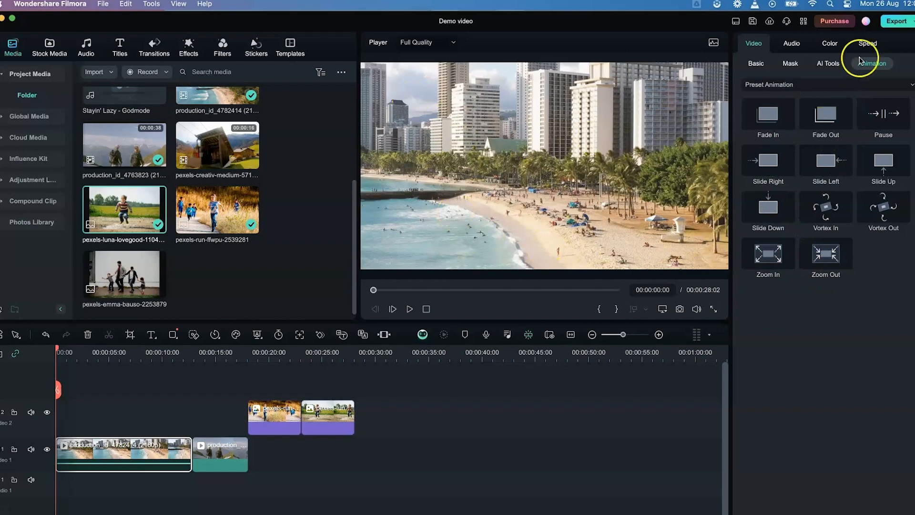
Lower the beach clip's audio volume to -35.31 dB and view its color and speed settings
{"action": "left_click", "coordinate": [784, 47]}
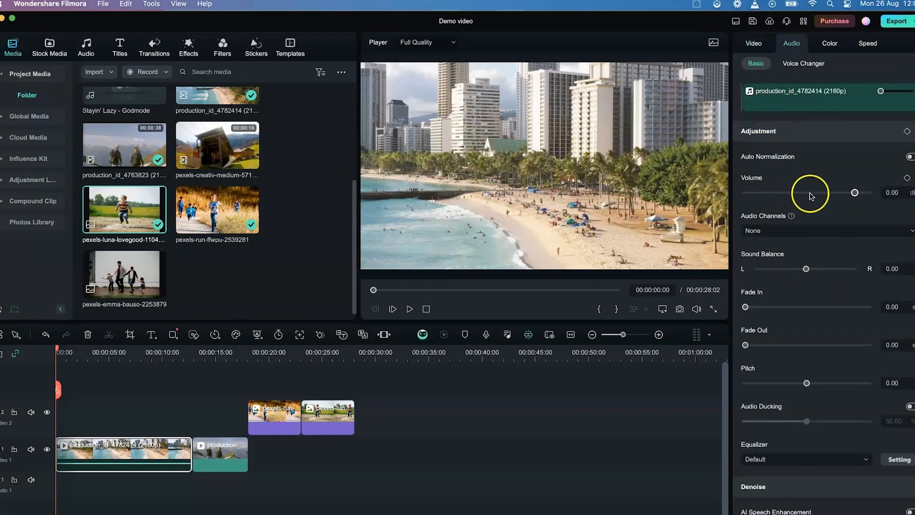
{"action": "left_click_drag", "start_coordinate": [853, 193], "coordinate": [817, 192]}
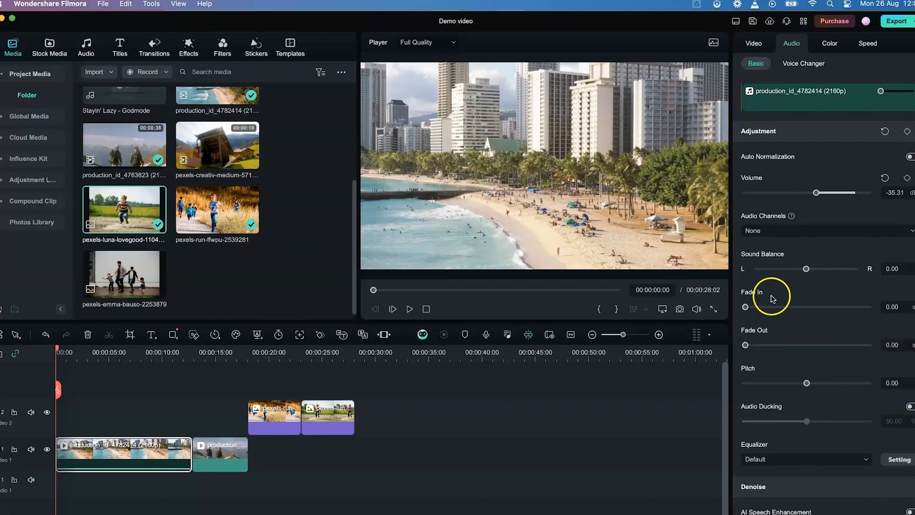
{"action": "left_click", "coordinate": [697, 309]}
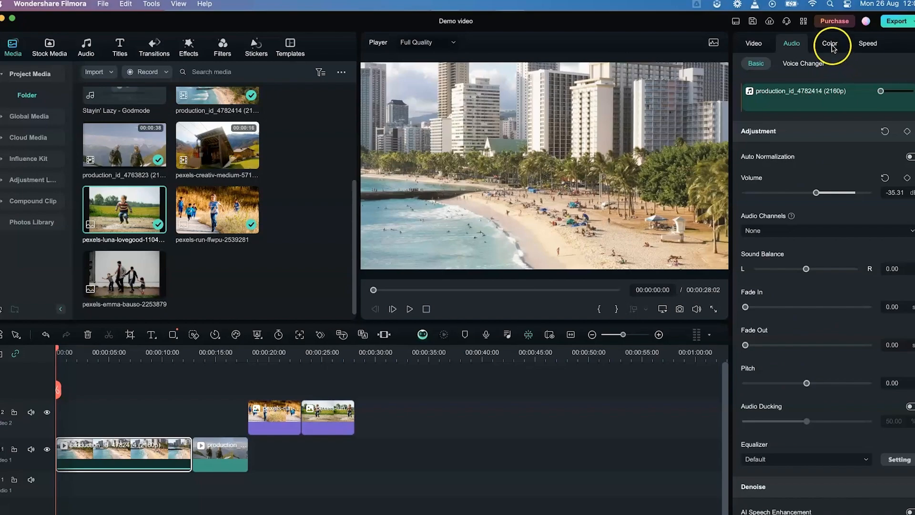
{"action": "left_click", "coordinate": [828, 43]}
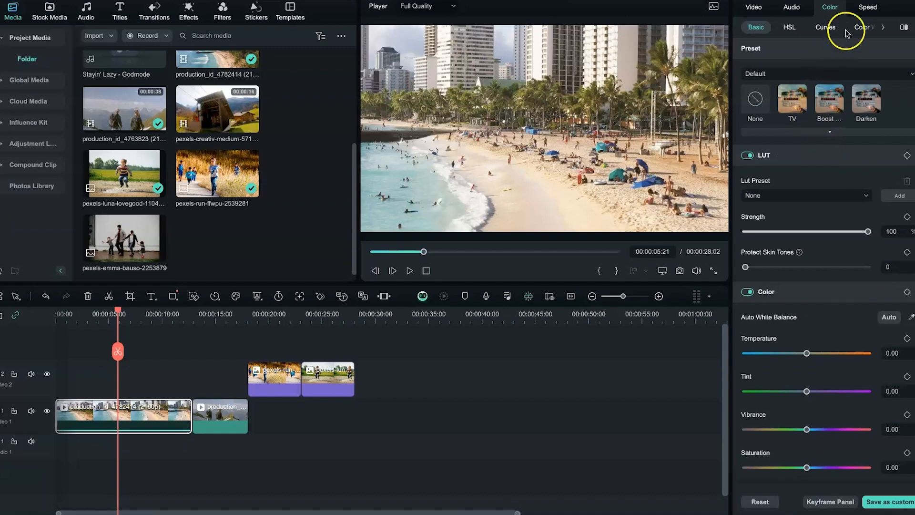
{"action": "left_click", "coordinate": [868, 9]}
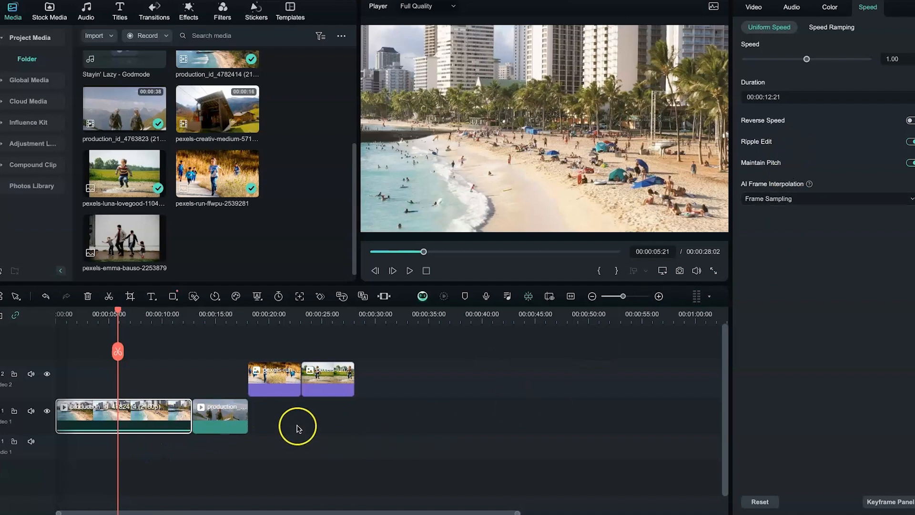
Select the beach clip on Video 1 and scrub the playhead to 00:00:02:00
{"action": "left_click", "coordinate": [137, 407]}
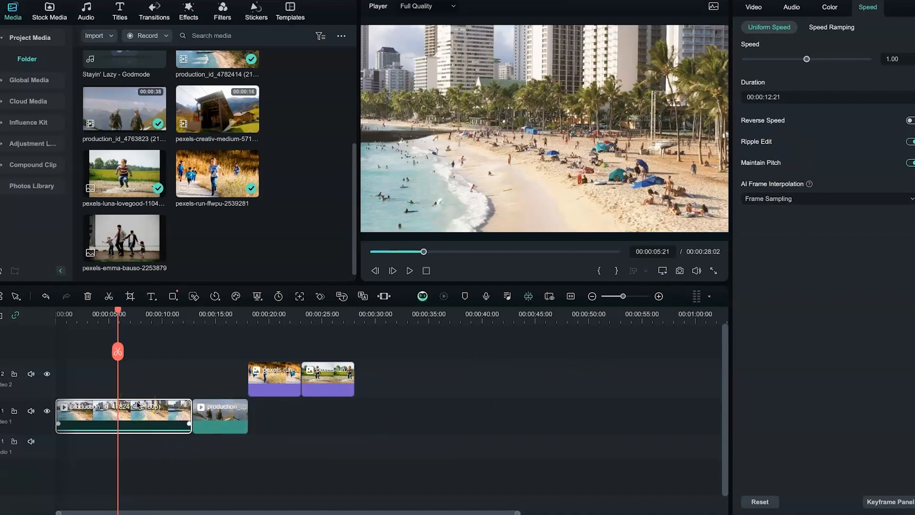
{"action": "left_click", "coordinate": [472, 402]}
{"action": "left_click", "coordinate": [135, 408]}
{"action": "left_click", "coordinate": [137, 318]}
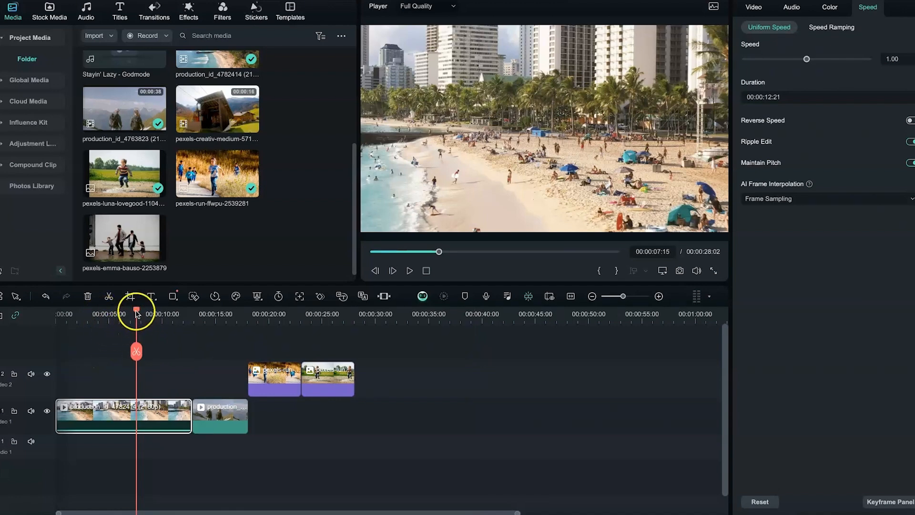
{"action": "left_click_drag", "start_coordinate": [134, 312], "coordinate": [77, 323]}
{"action": "left_click", "coordinate": [69, 422]}
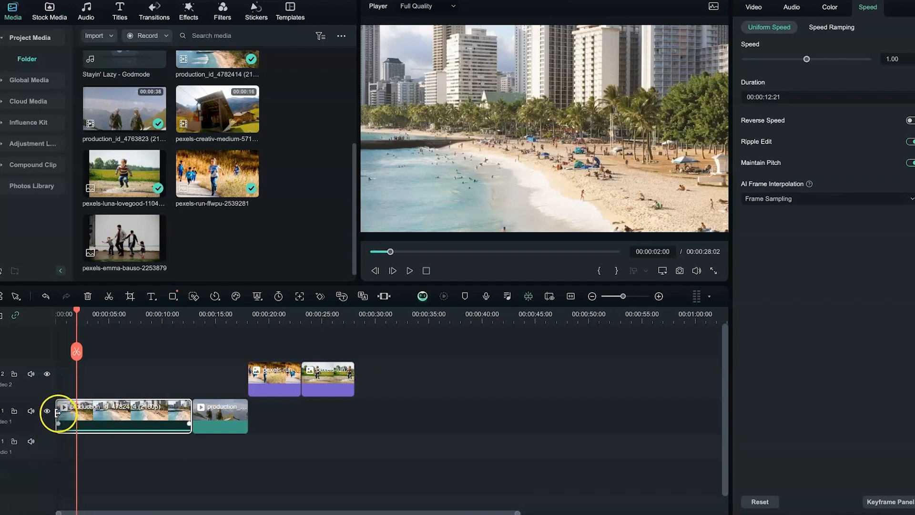
Trim about three seconds off the beach clip's start and adjust its end for a clip duration of 00:00:08:20
{"action": "left_click_drag", "start_coordinate": [59, 414], "coordinate": [92, 426]}
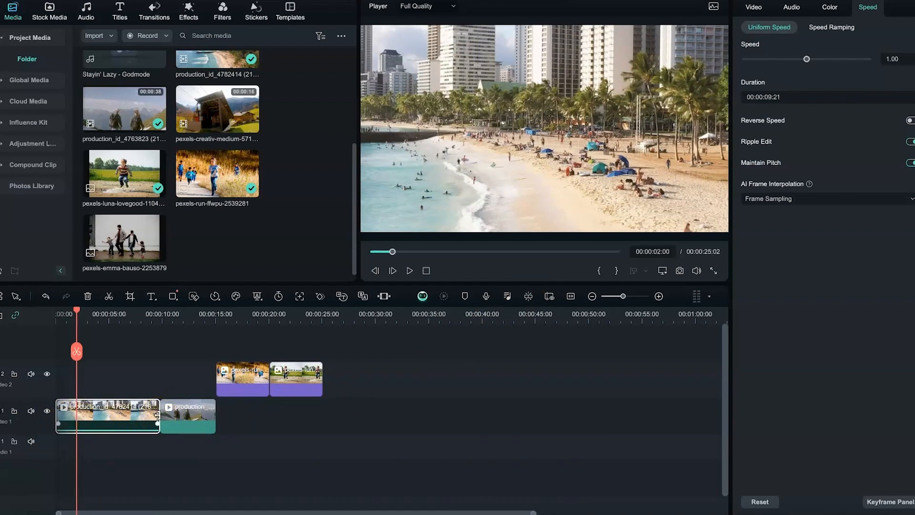
{"action": "left_click_drag", "start_coordinate": [158, 415], "coordinate": [113, 414]}
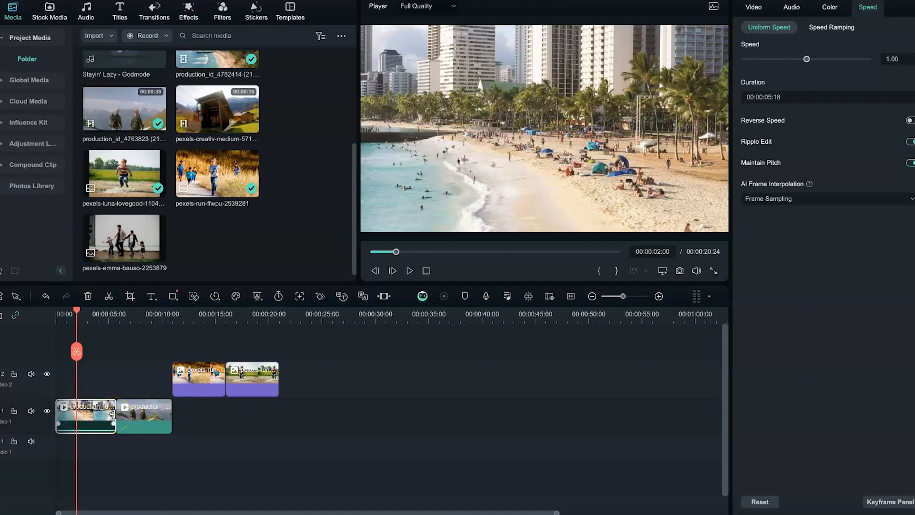
{"action": "left_click_drag", "start_coordinate": [112, 413], "coordinate": [147, 419]}
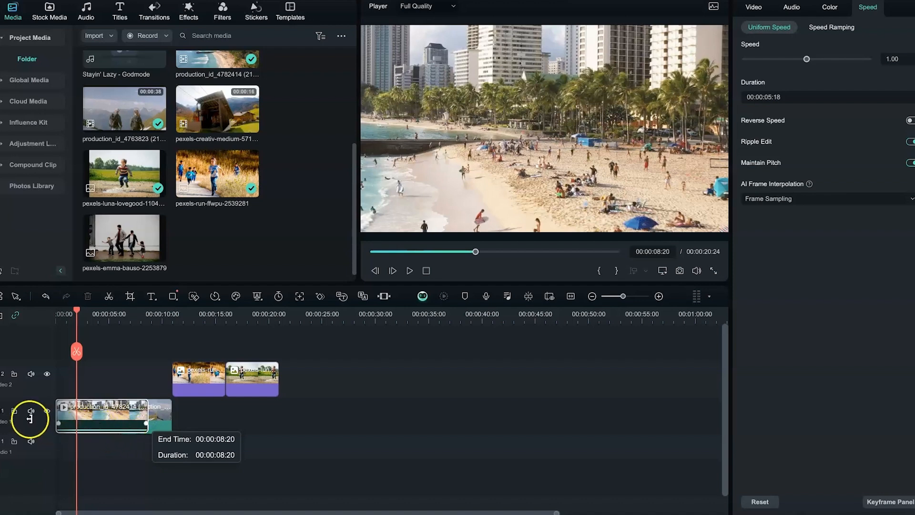
Try starting the beach clip at about 5 seconds with the other clips shifted along, and split it at 00:00:08:07
{"action": "left_click_drag", "start_coordinate": [58, 416], "coordinate": [94, 403]}
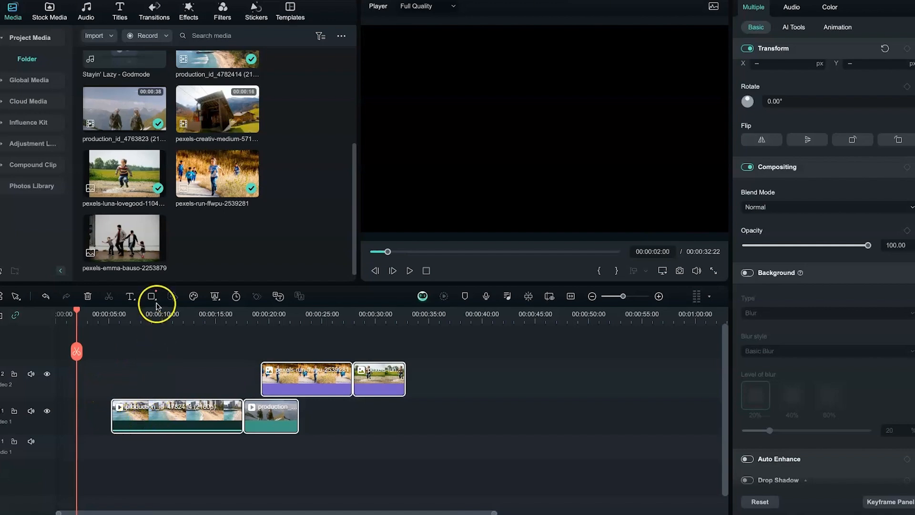
{"action": "left_click", "coordinate": [144, 344]}
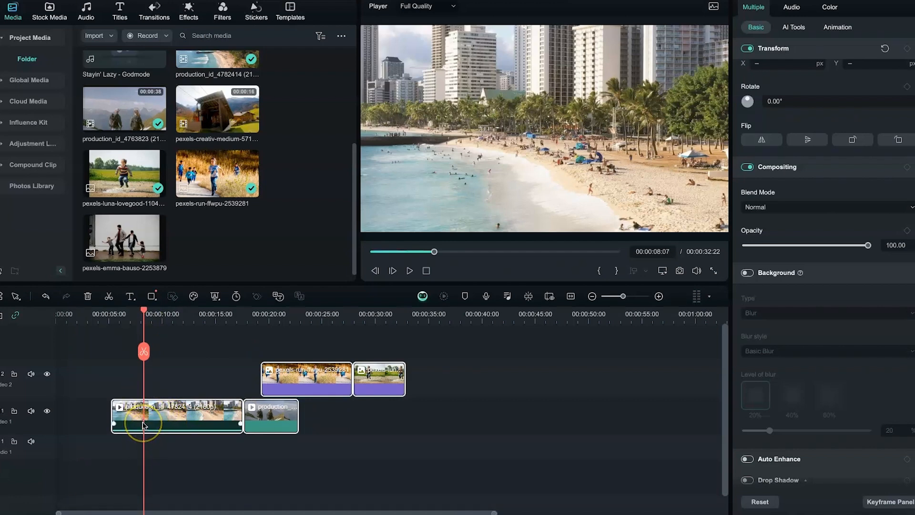
{"action": "left_click", "coordinate": [146, 352]}
Split the second piece of the beach clip at 00:00:11:04
{"action": "left_click", "coordinate": [135, 418]}
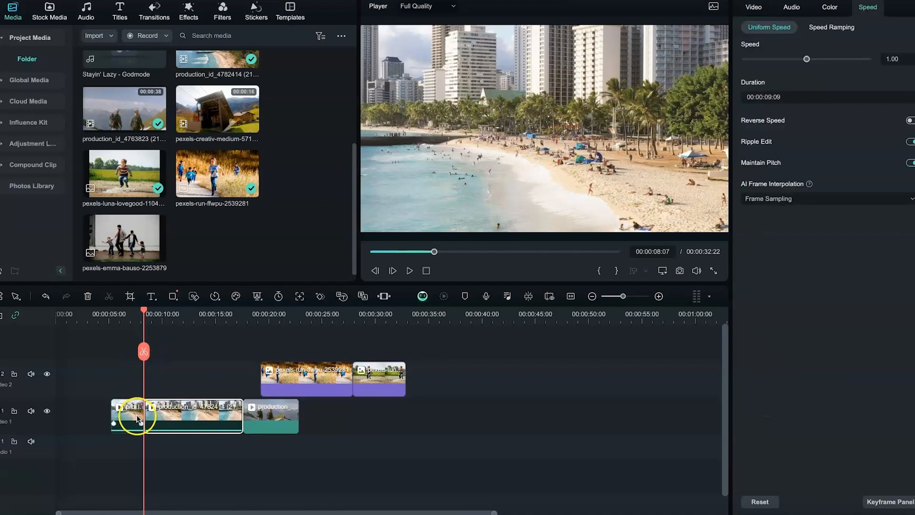
{"action": "left_click", "coordinate": [162, 413]}
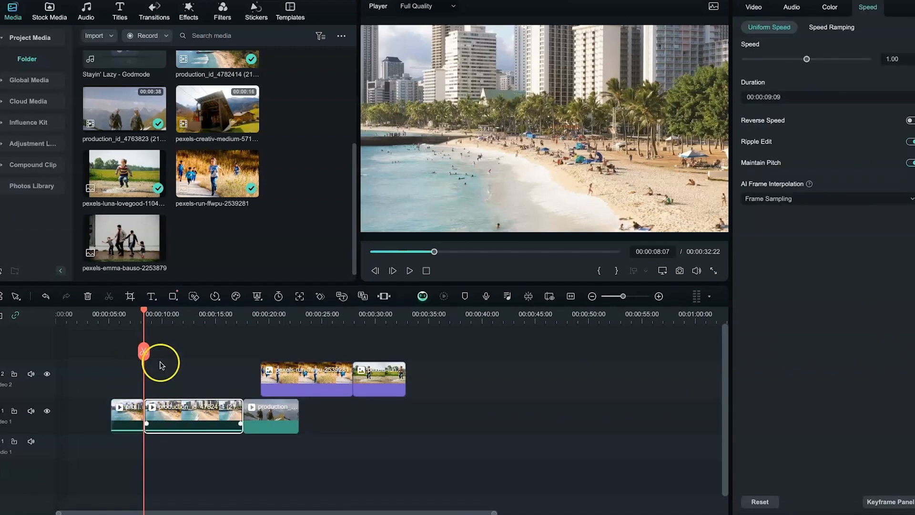
{"action": "left_click_drag", "start_coordinate": [144, 312], "coordinate": [174, 323]}
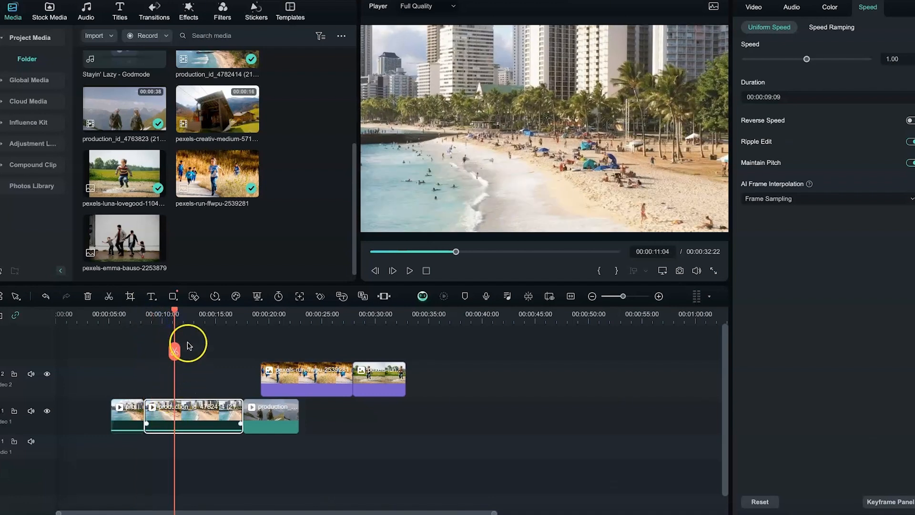
{"action": "left_click", "coordinate": [174, 350]}
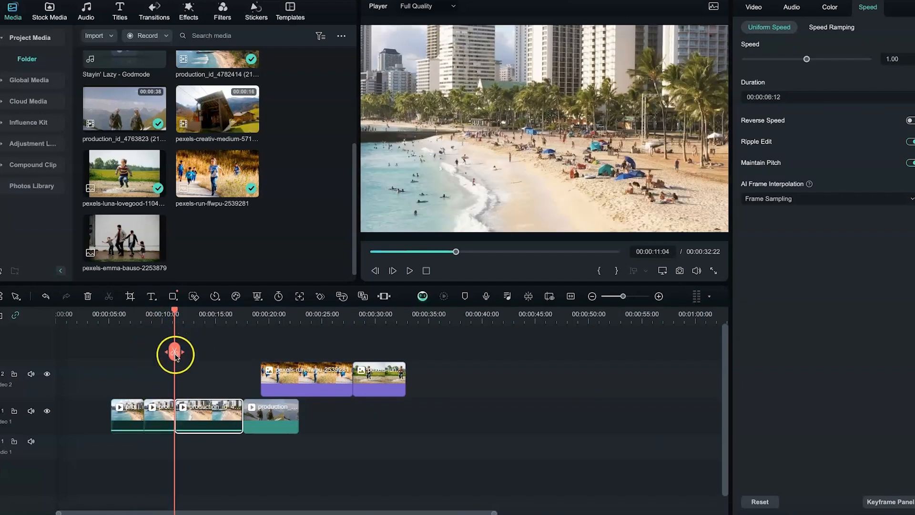
Delete the middle piece of the split beach clip from Video 1
{"action": "left_click", "coordinate": [166, 407]}
{"action": "left_click", "coordinate": [179, 408]}
{"action": "left_click", "coordinate": [112, 412]}
{"action": "left_click", "coordinate": [158, 417]}
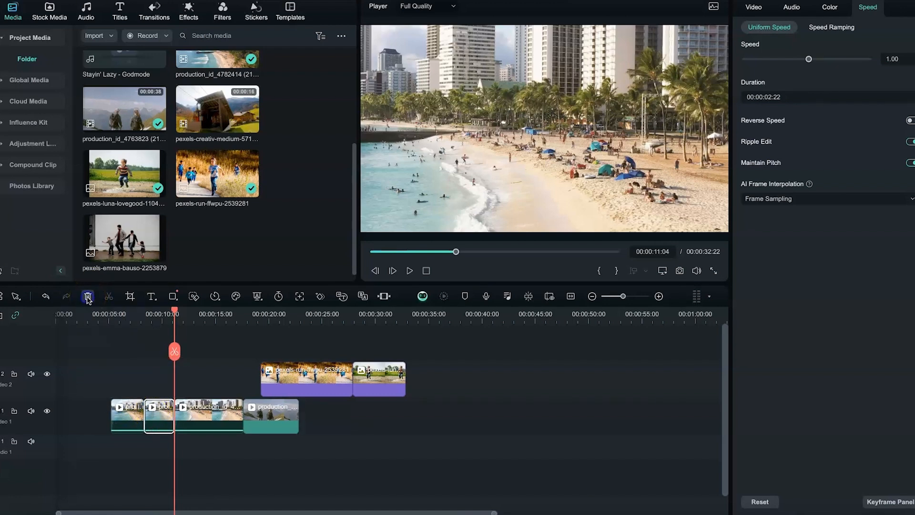
{"action": "left_click", "coordinate": [88, 297]}
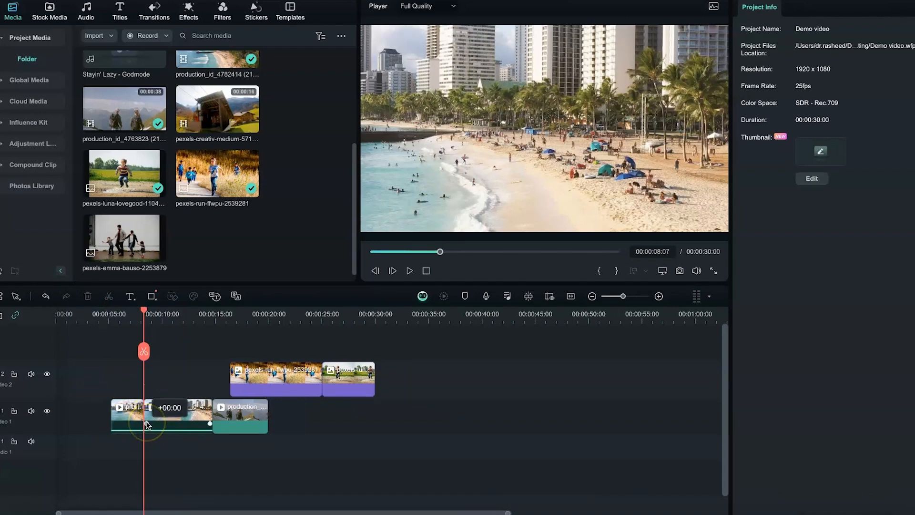
Undo the deletion, both splits and the shifting of the clips, back to the trimmed beach clip at the timeline's start
{"action": "key", "text": "super+z"}
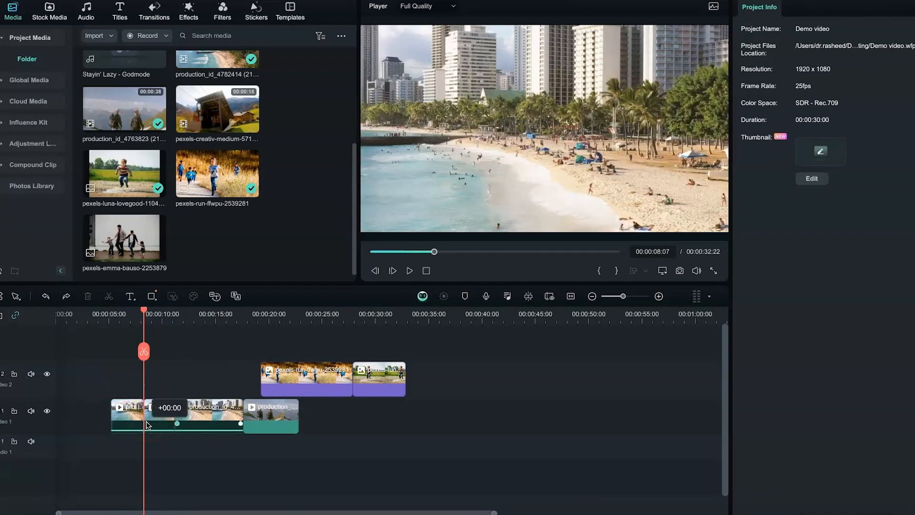
{"action": "key", "text": "super+z"}
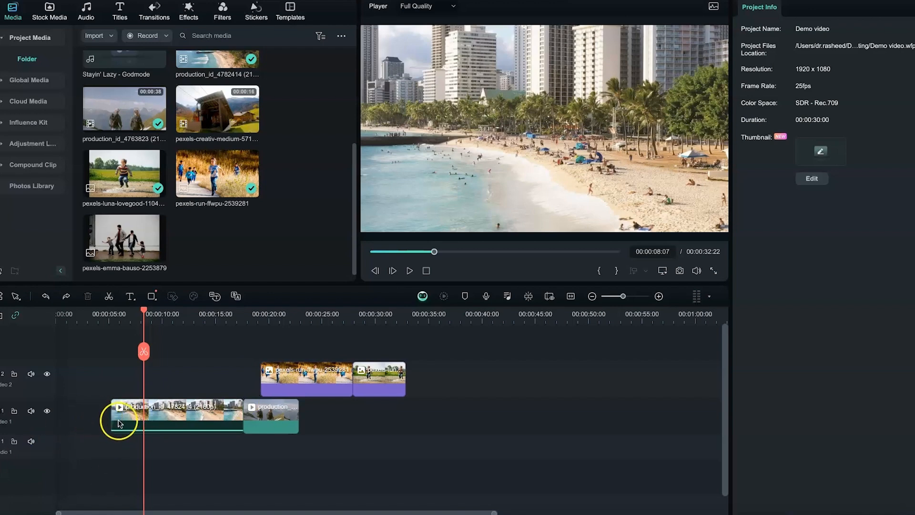
{"action": "key", "text": "super+z"}
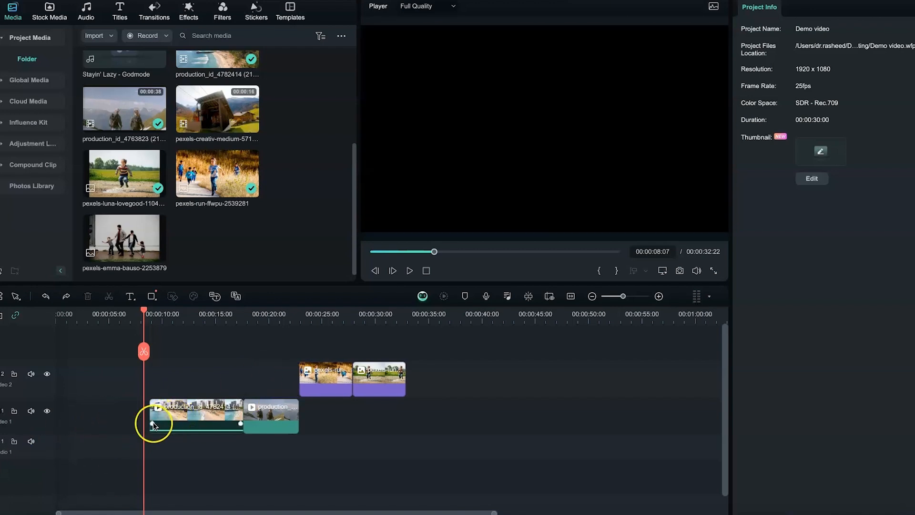
{"action": "key", "text": "super+z"}
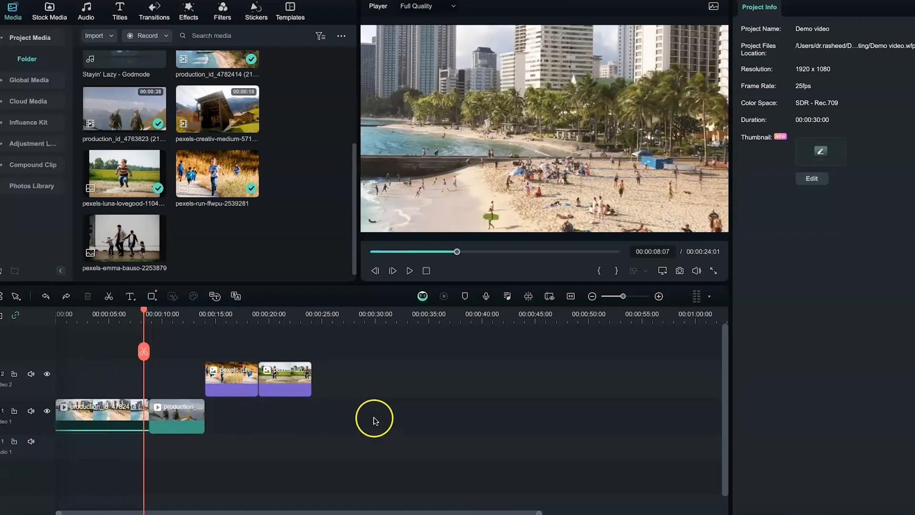
Try splitting the beach clip at 00:00:02:08 and 00:00:05:23, select the middle piece, and undo both splits
{"action": "left_click", "coordinate": [80, 315]}
{"action": "left_click", "coordinate": [100, 404]}
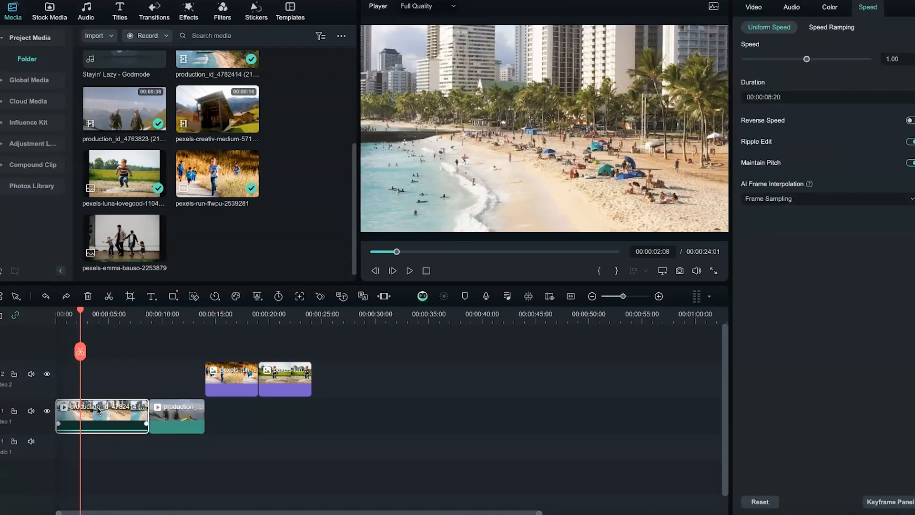
{"action": "left_click", "coordinate": [81, 352]}
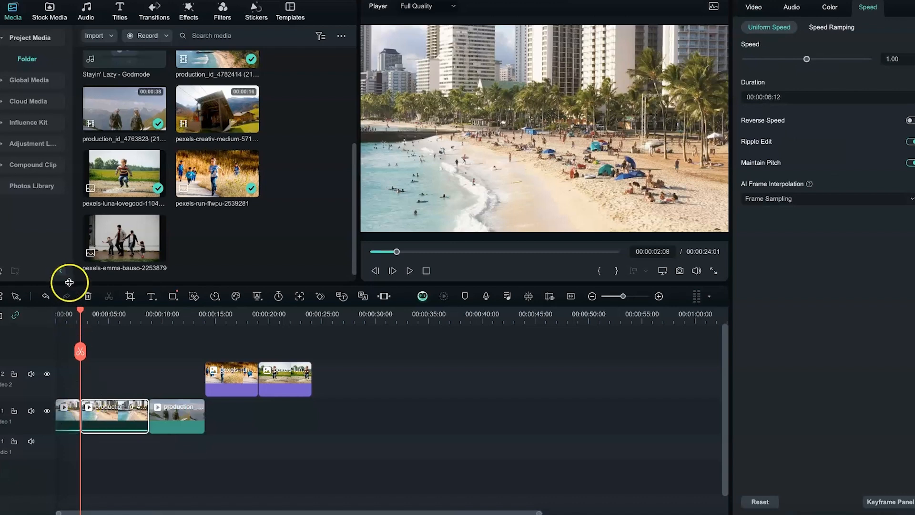
{"action": "left_click", "coordinate": [118, 315]}
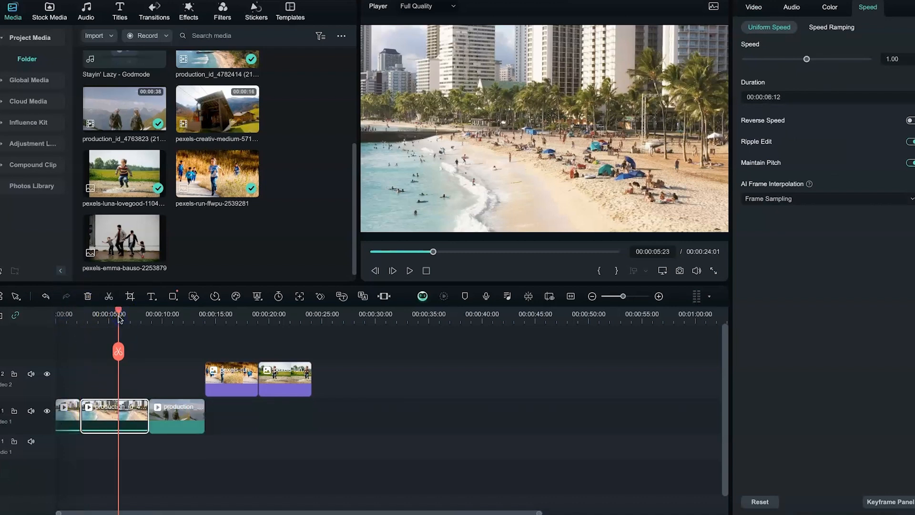
{"action": "left_click", "coordinate": [118, 351]}
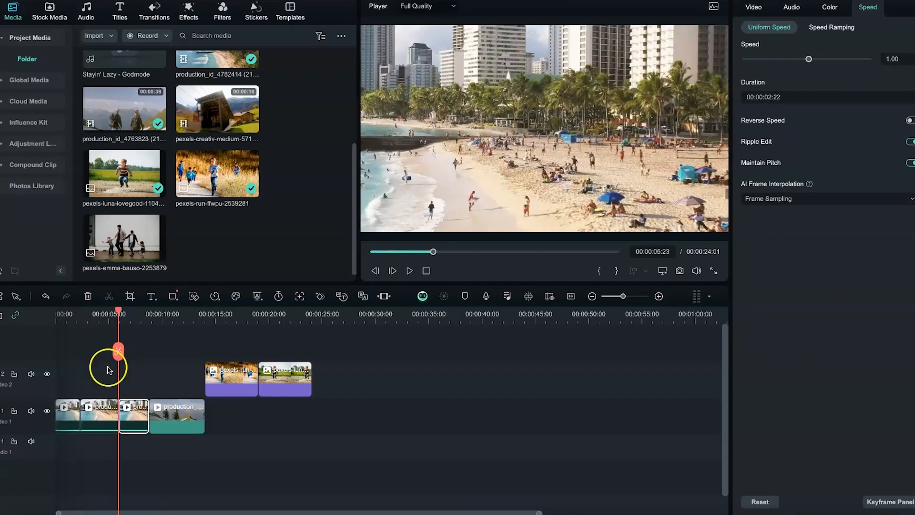
{"action": "left_click", "coordinate": [98, 411]}
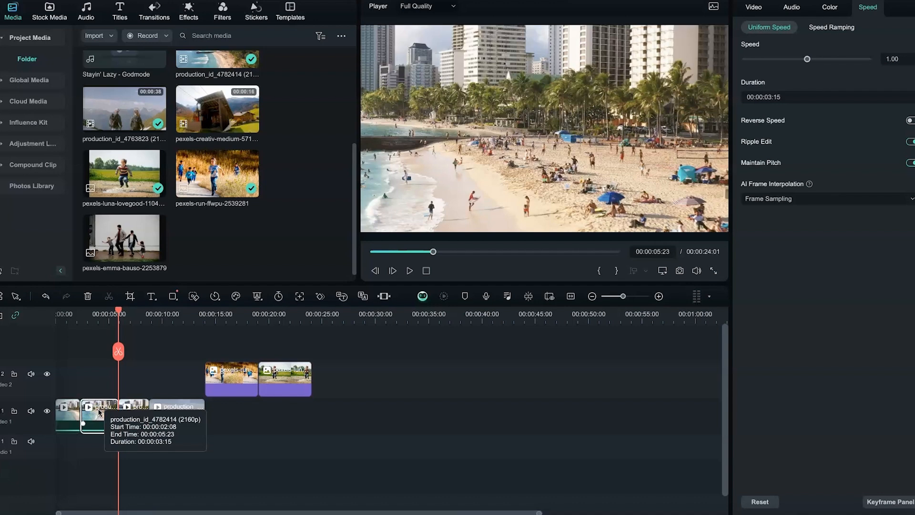
{"action": "key", "text": "super+z"}
{"action": "key", "text": "super+z"}
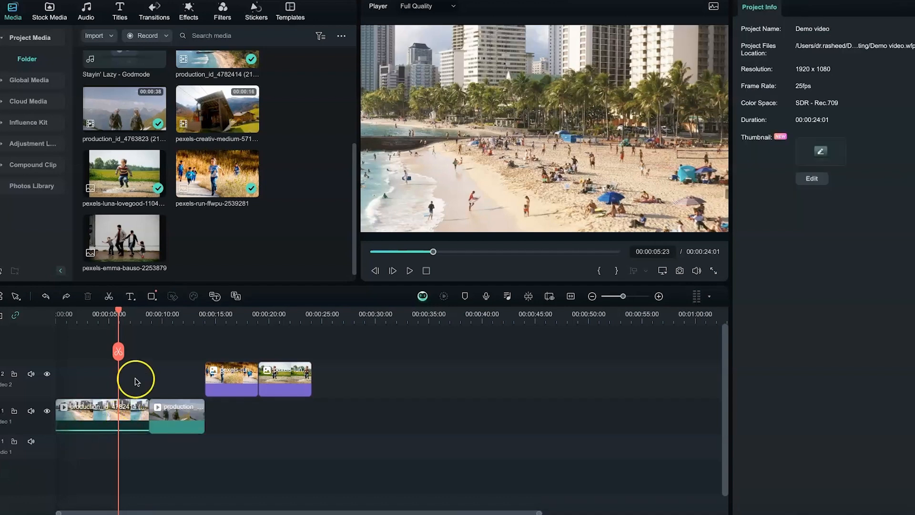
Move the playhead to 00:00:02:12 within the beach clip
{"action": "left_click_drag", "start_coordinate": [118, 310], "coordinate": [98, 313]}
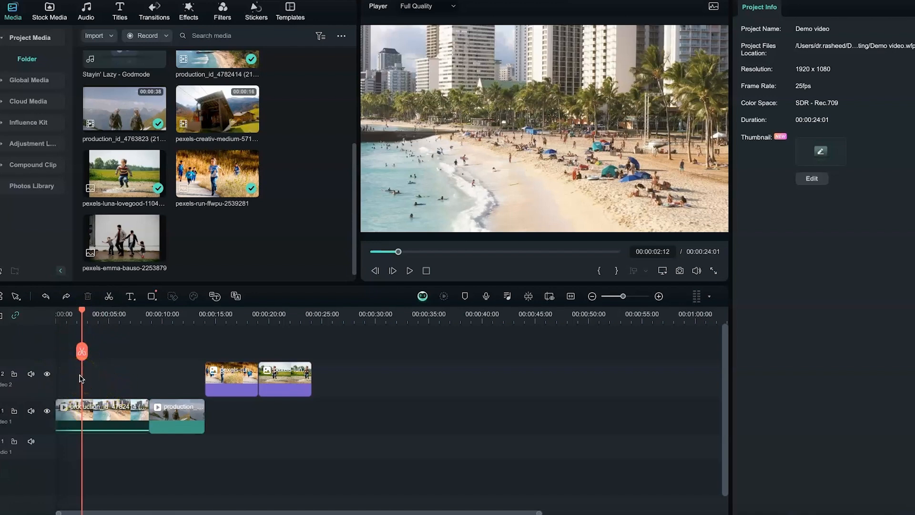
Try trimming the beach clip's start to 00:00:02:12 and its end to 00:00:05:00, and undo both trims
{"action": "right_click", "coordinate": [94, 420]}
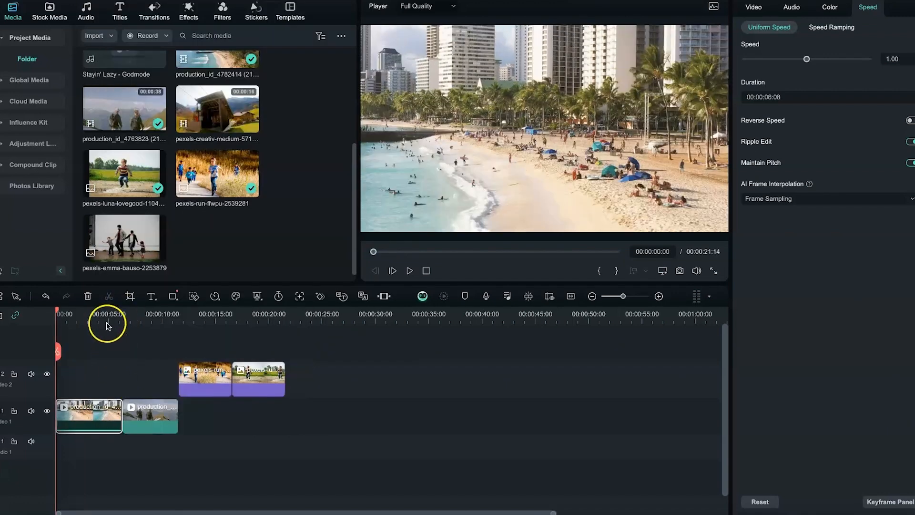
{"action": "left_click", "coordinate": [106, 361]}
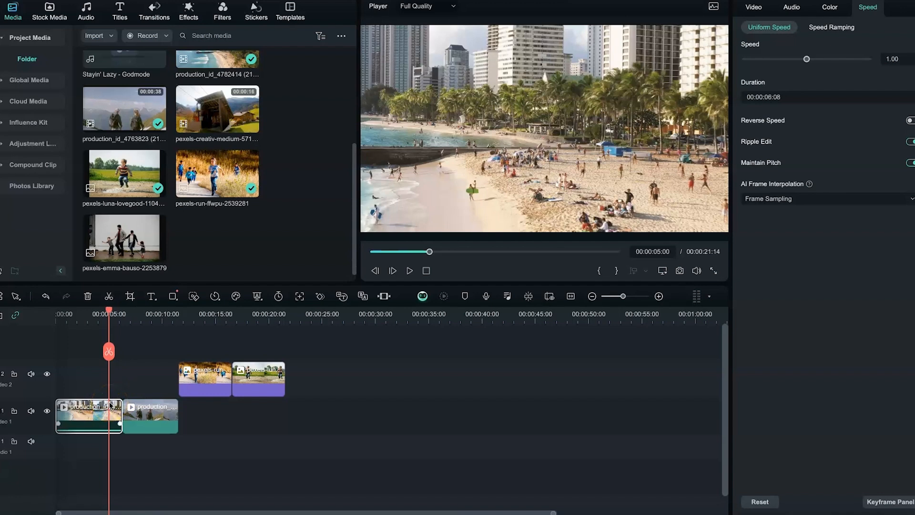
{"action": "key", "text": "alt+]"}
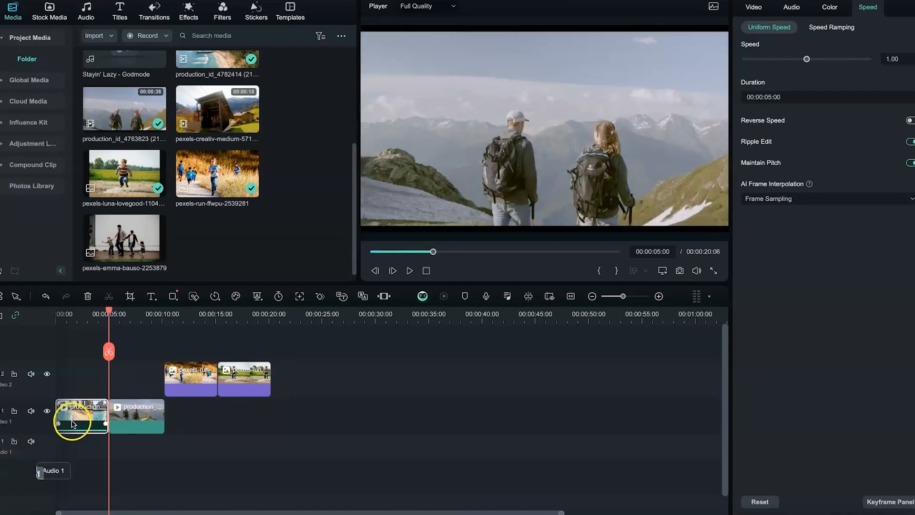
{"action": "left_click_drag", "start_coordinate": [108, 418], "coordinate": [110, 417]}
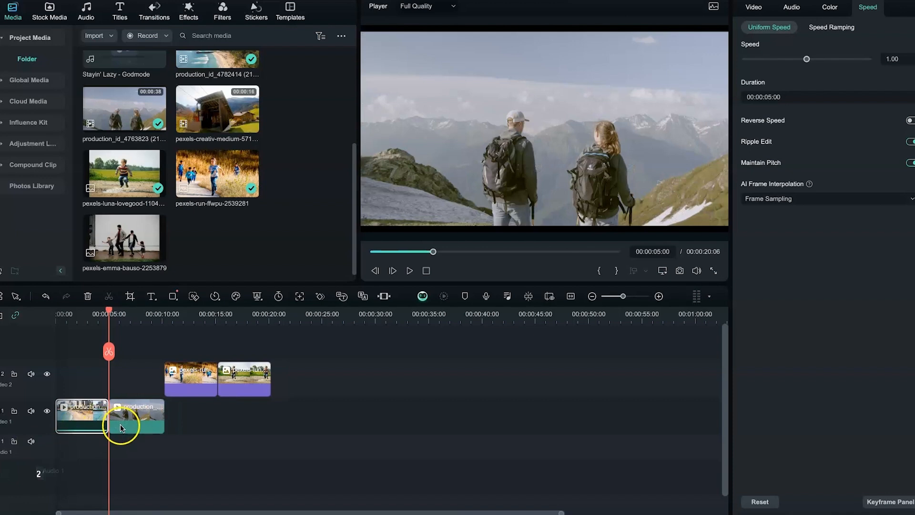
{"action": "key", "text": "ctrl+z"}
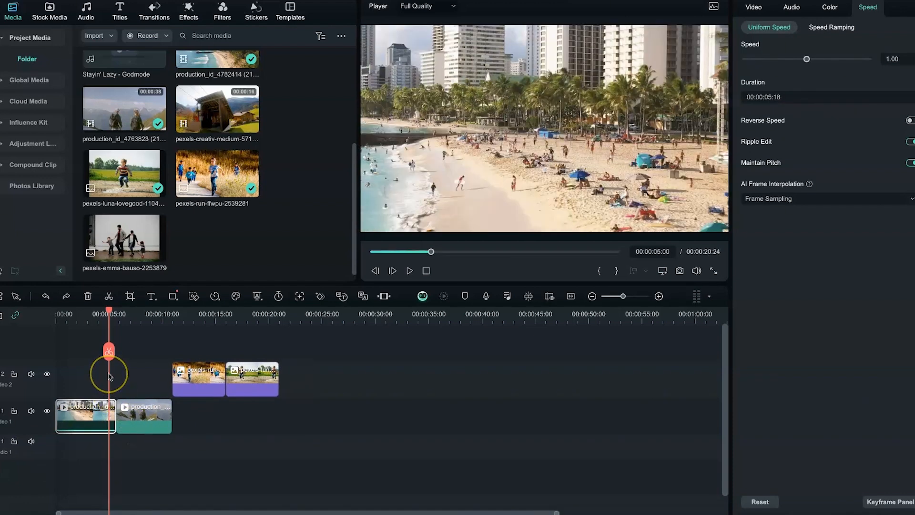
{"action": "key", "text": "ctrl+z"}
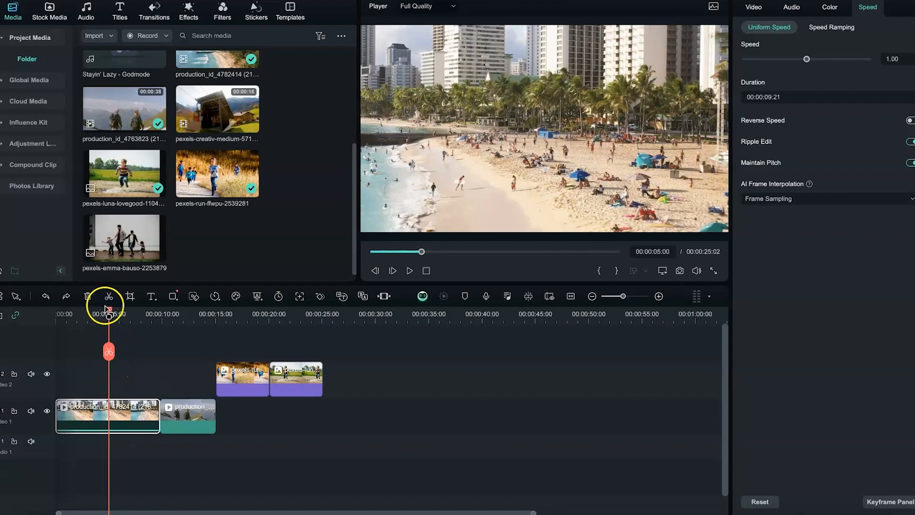
Trim the beach clip's start to the playhead at 00:00:02:19 and its end to the playhead at 00:00:05:16
{"action": "left_click", "coordinate": [86, 313]}
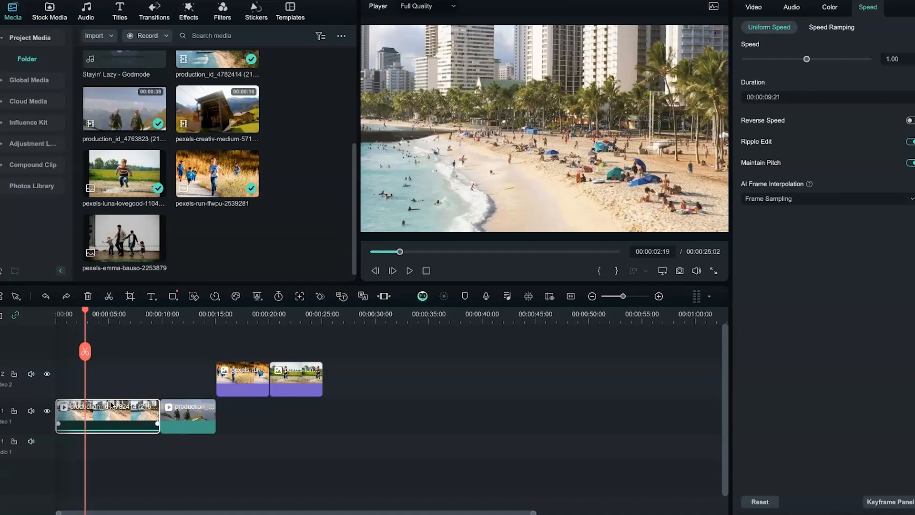
{"action": "key", "text": "alt+bracketleft"}
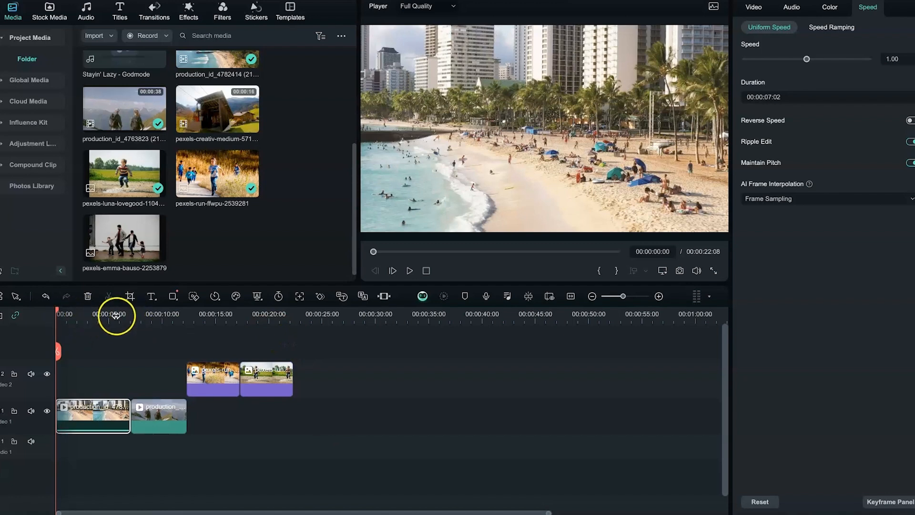
{"action": "left_click", "coordinate": [114, 395]}
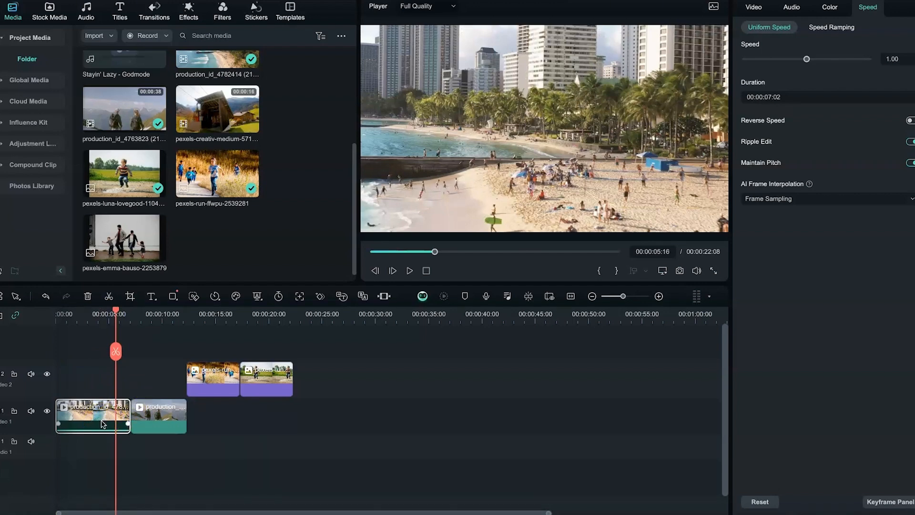
{"action": "key", "text": "alt+]"}
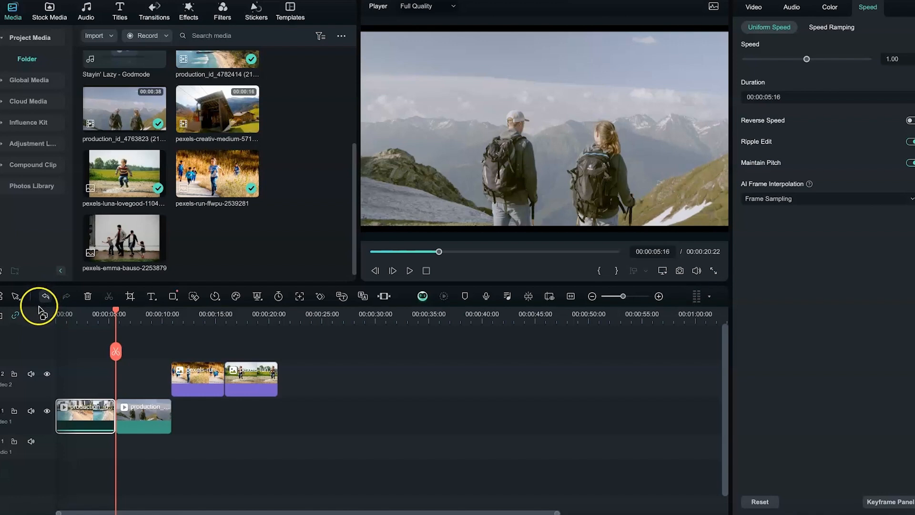
Try cropping the beach clip to about 2711 x 1525 at a 16:9 ratio, reset the crop and cancel it
{"action": "left_click", "coordinate": [17, 297]}
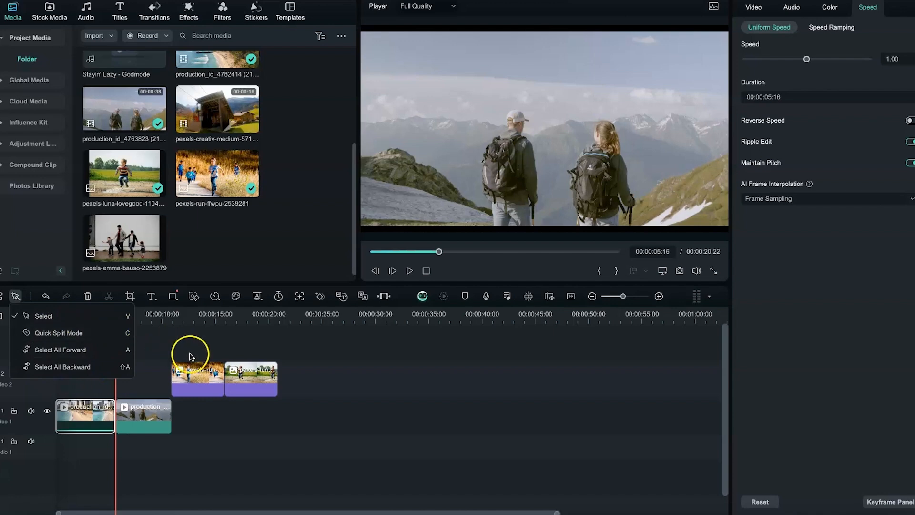
{"action": "key", "text": "c"}
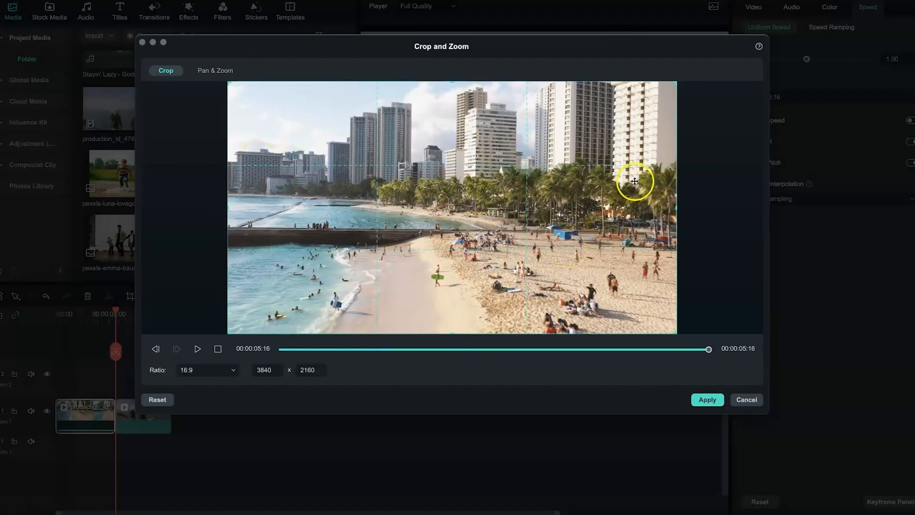
{"action": "left_click_drag", "start_coordinate": [677, 86], "coordinate": [616, 115]}
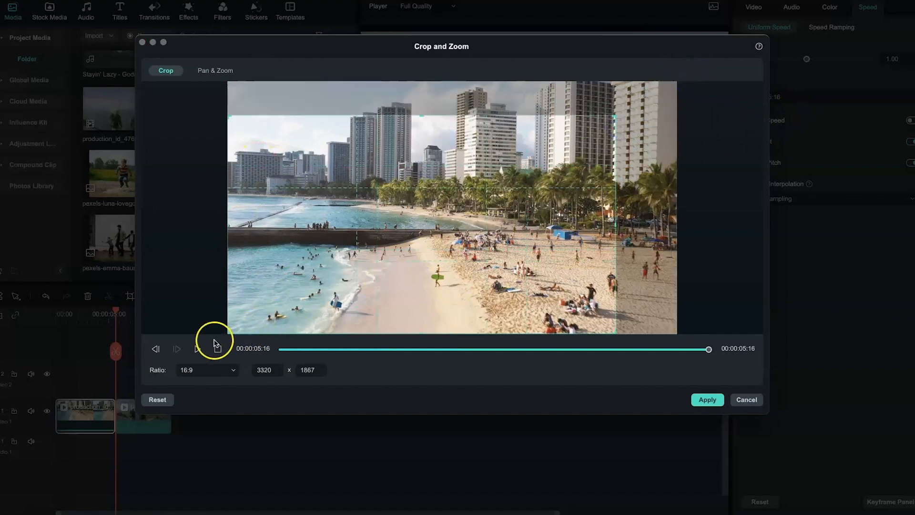
{"action": "left_click_drag", "start_coordinate": [229, 333], "coordinate": [300, 301]}
{"action": "left_click", "coordinate": [419, 204]}
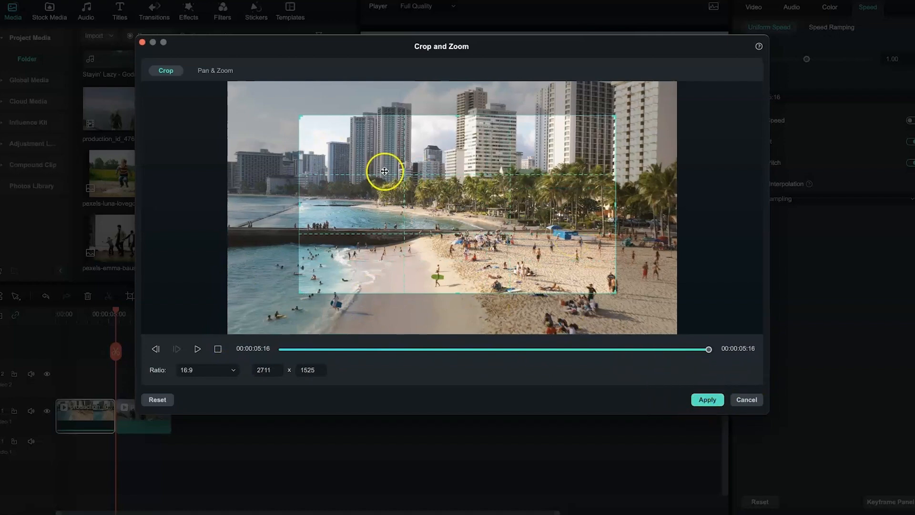
{"action": "left_click", "coordinate": [157, 403]}
{"action": "left_click", "coordinate": [747, 401]}
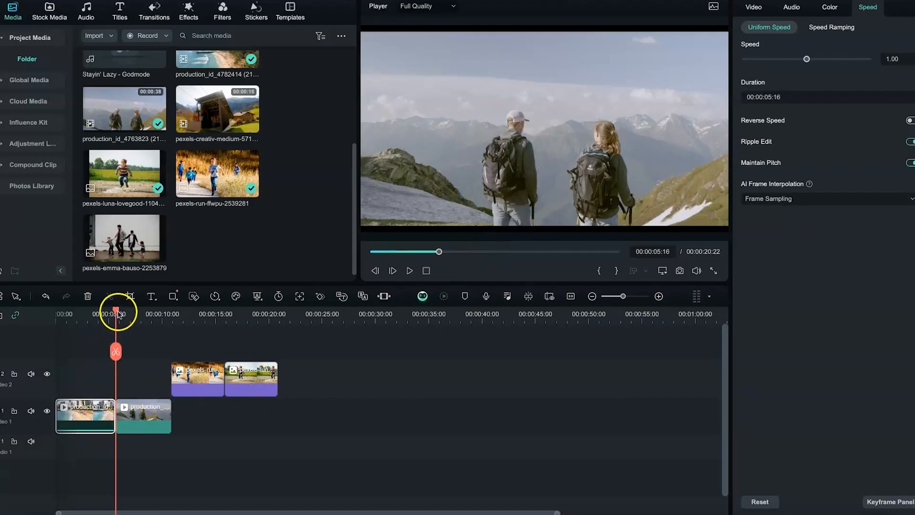
{"action": "left_click_drag", "start_coordinate": [116, 312], "coordinate": [121, 313]}
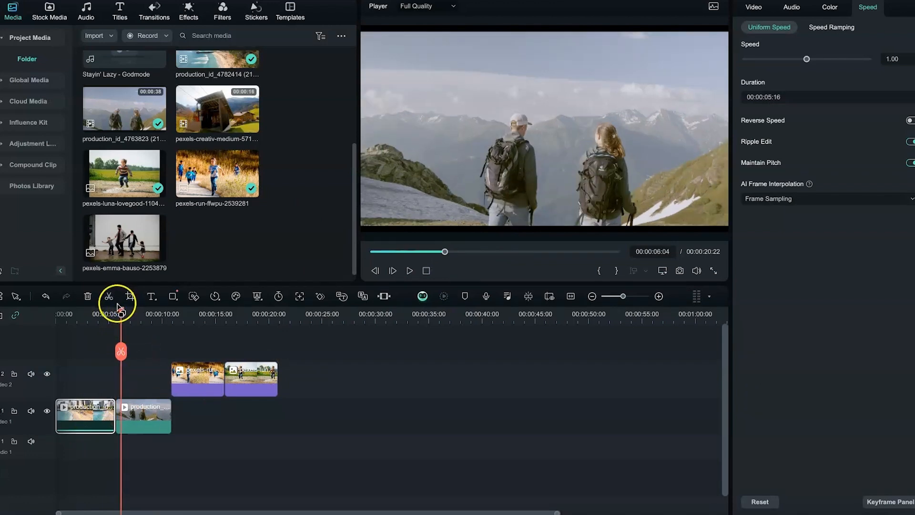
{"action": "left_click", "coordinate": [173, 296]}
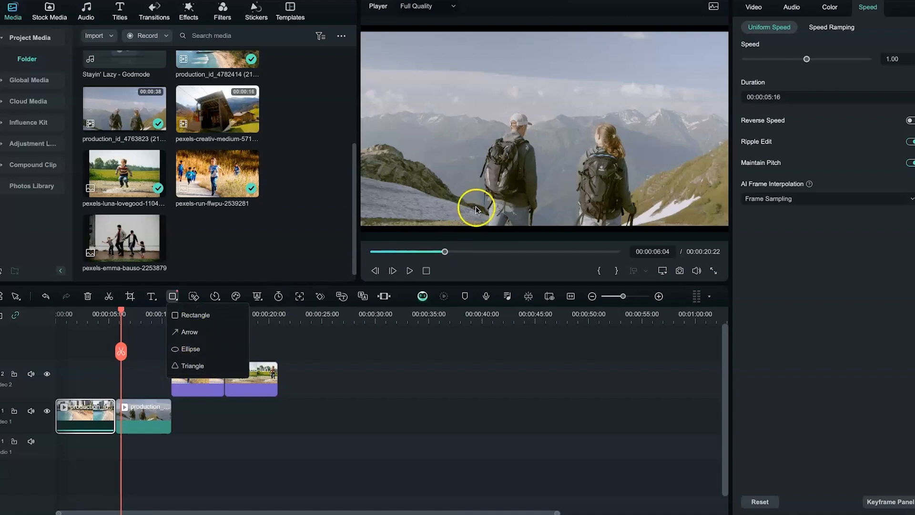
{"action": "left_click", "coordinate": [153, 300]}
{"action": "left_click", "coordinate": [156, 301]}
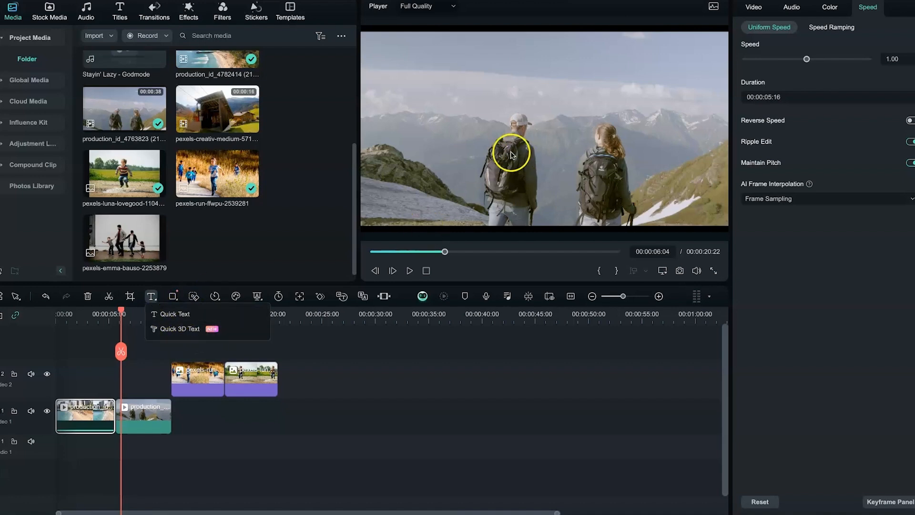
{"action": "left_click", "coordinate": [437, 395]}
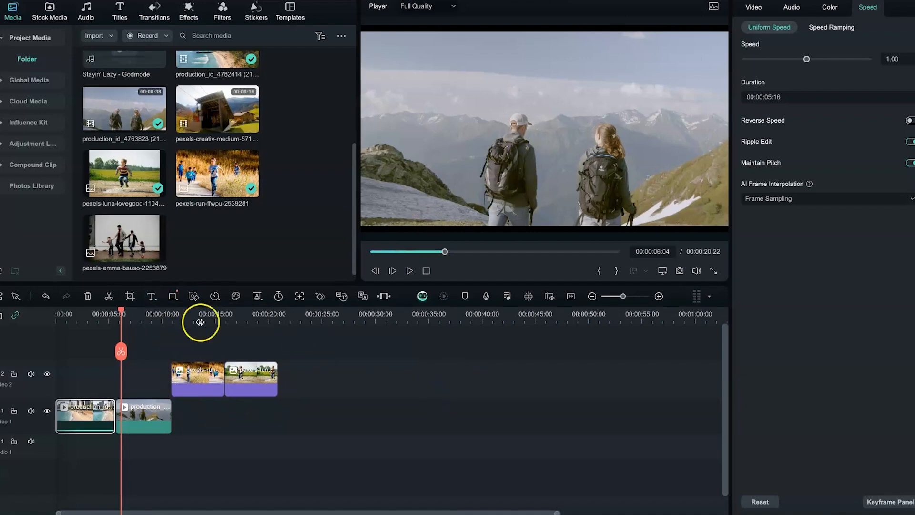
Play the timeline from 00:00:02:12 across the cut between the beach and mountain clips, and return the playhead to 00:00:04:20
{"action": "left_click", "coordinate": [216, 327]}
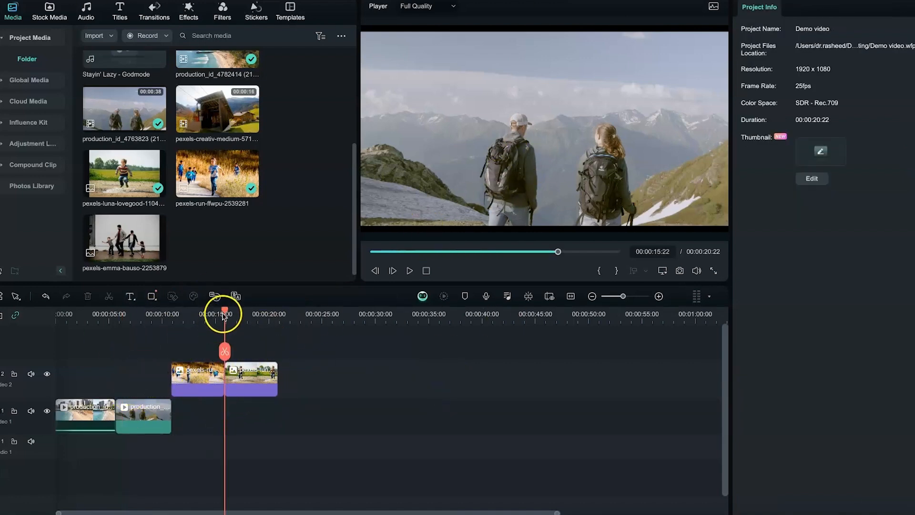
{"action": "left_click_drag", "start_coordinate": [222, 311], "coordinate": [110, 329]}
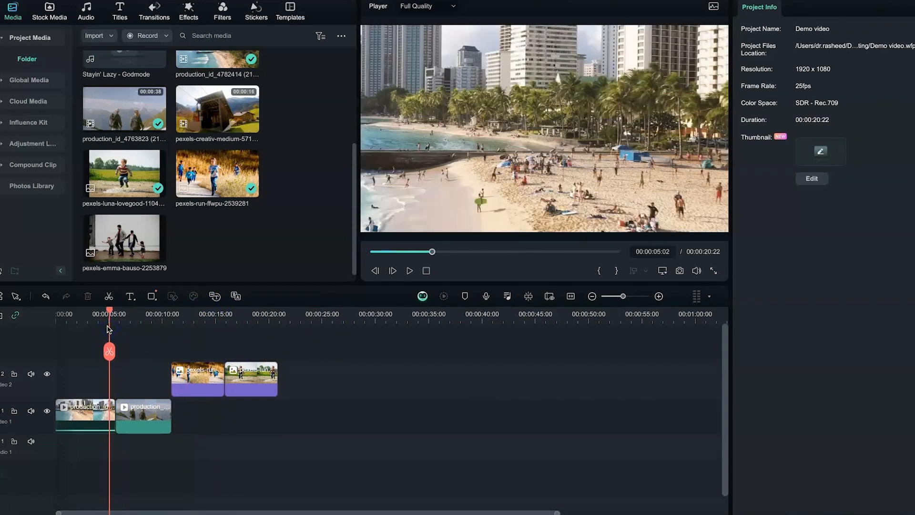
{"action": "left_click", "coordinate": [82, 356]}
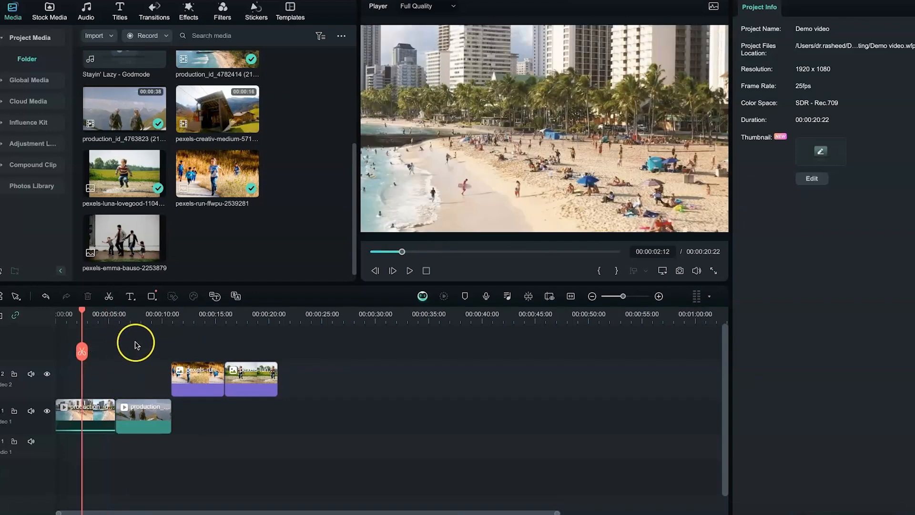
{"action": "key", "text": "space"}
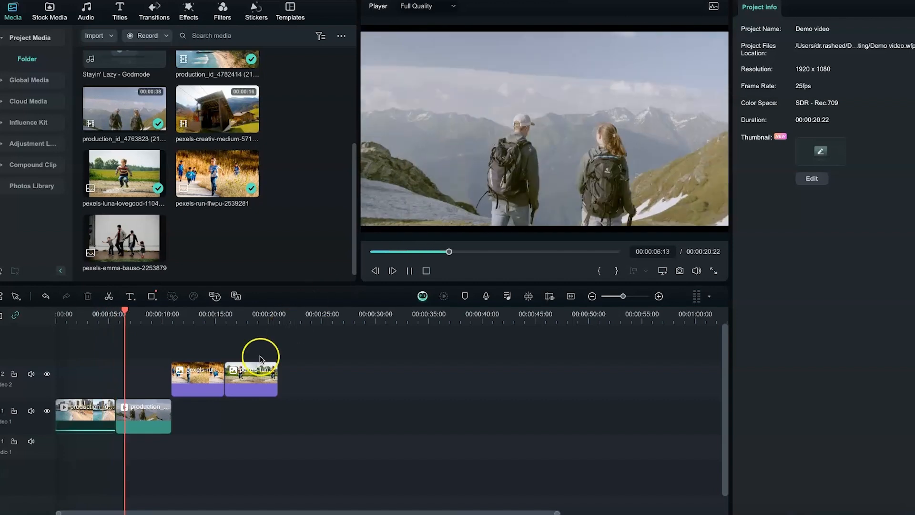
{"action": "left_click", "coordinate": [283, 436]}
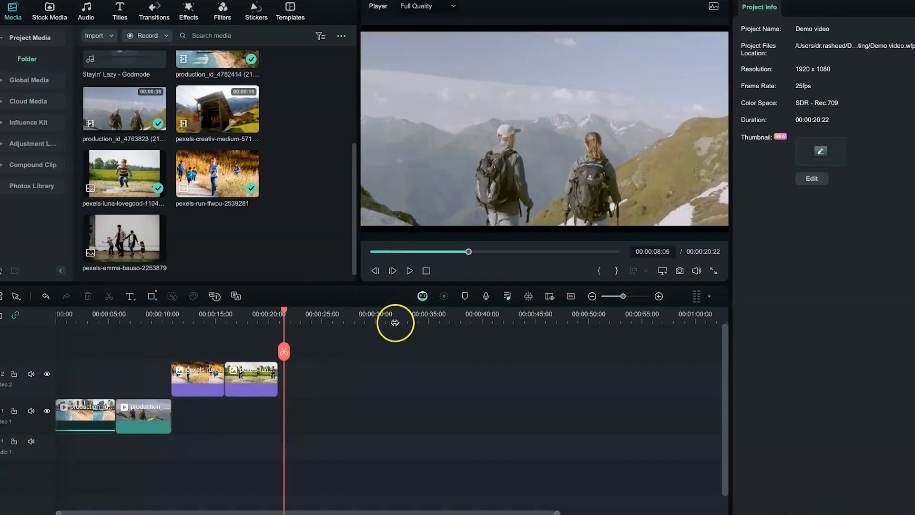
{"action": "left_click", "coordinate": [286, 310]}
{"action": "left_click_drag", "start_coordinate": [262, 315], "coordinate": [99, 366]}
{"action": "left_click", "coordinate": [106, 380]}
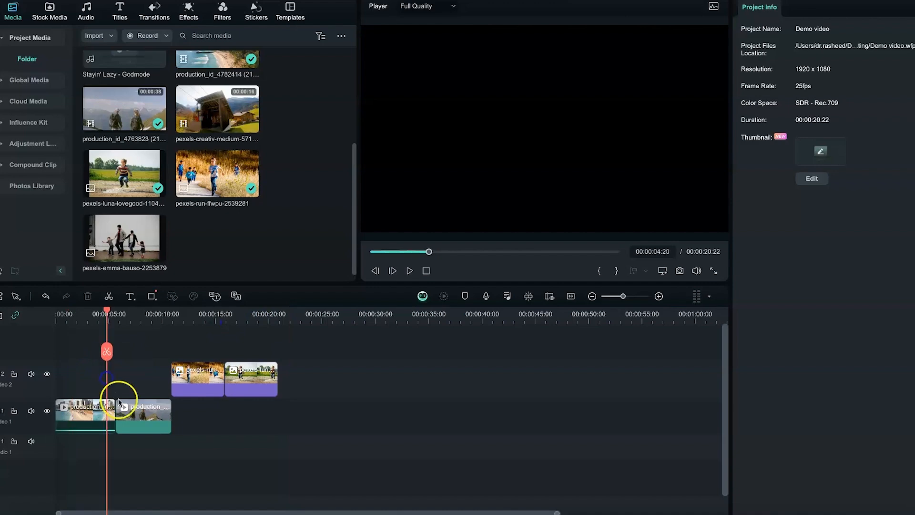
Apply the Fast Wipe Right transition between the beach and mountain clips on Video 1 and lengthen it to 00:00:02:06
{"action": "left_click", "coordinate": [125, 415]}
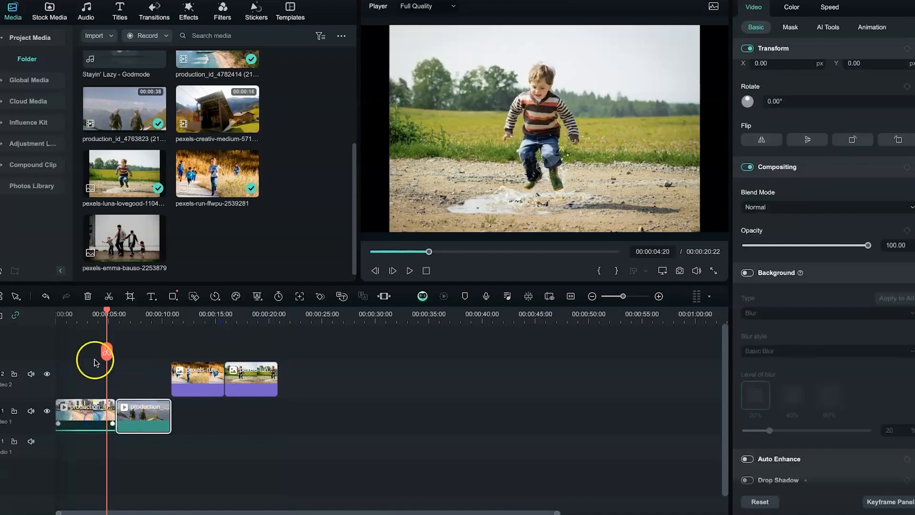
{"action": "left_click", "coordinate": [162, 17]}
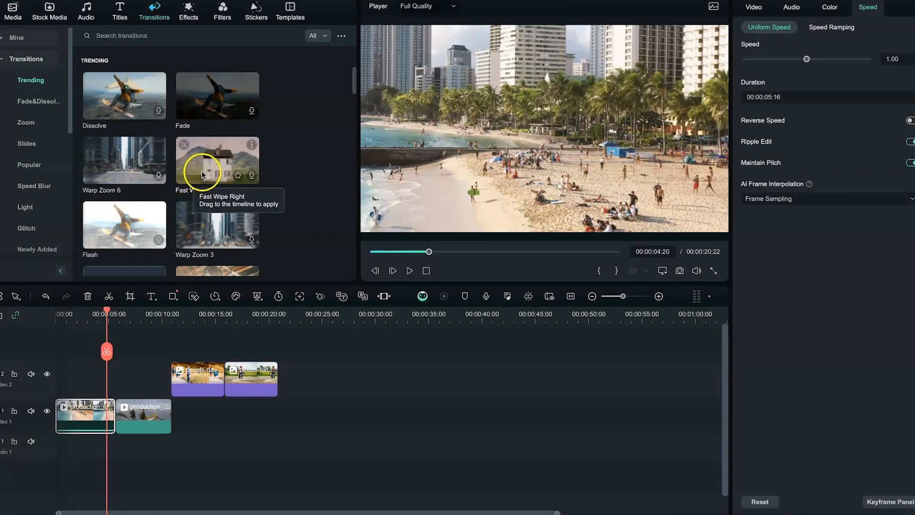
{"action": "left_click_drag", "start_coordinate": [201, 170], "coordinate": [119, 411]}
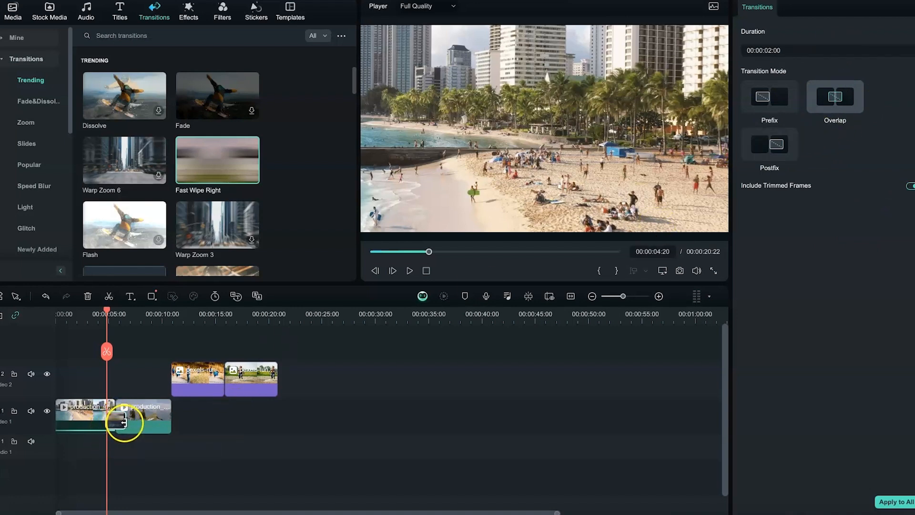
{"action": "left_click_drag", "start_coordinate": [123, 421], "coordinate": [127, 425]}
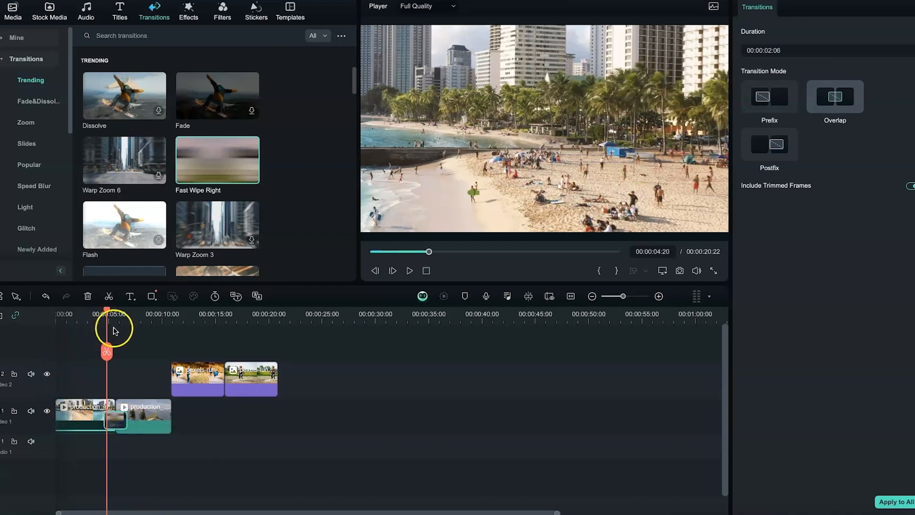
Preview the transition between the beach and mountain clips from 00:00:03:16 and shorten it to 00:00:01:01
{"action": "left_click", "coordinate": [84, 317]}
{"action": "key", "text": "space"}
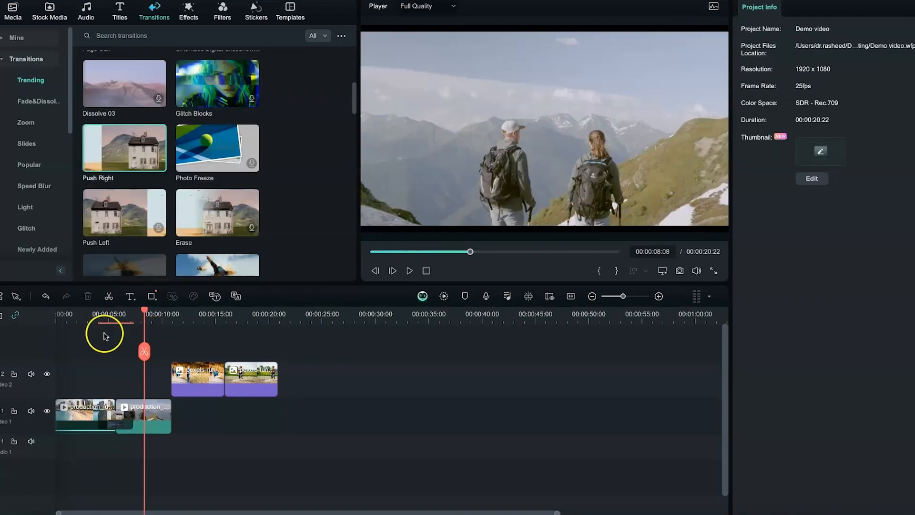
{"action": "left_click", "coordinate": [94, 315]}
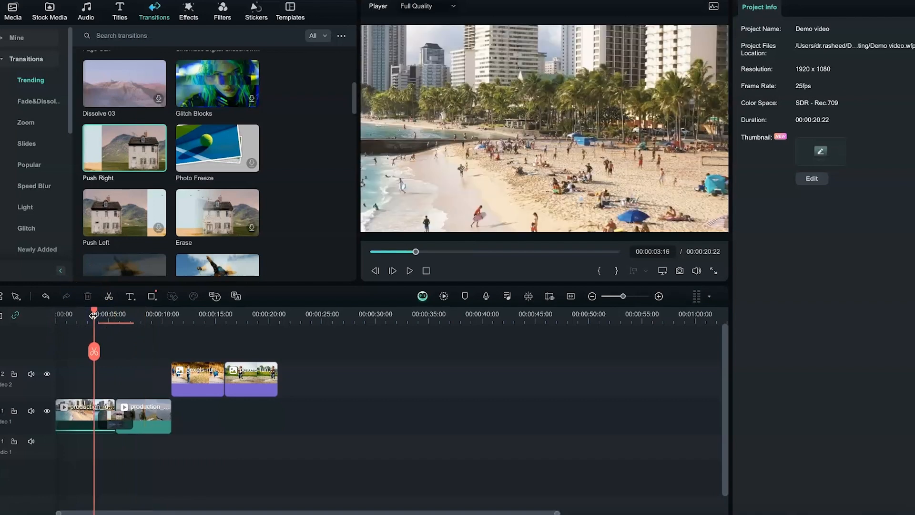
{"action": "key", "text": "space"}
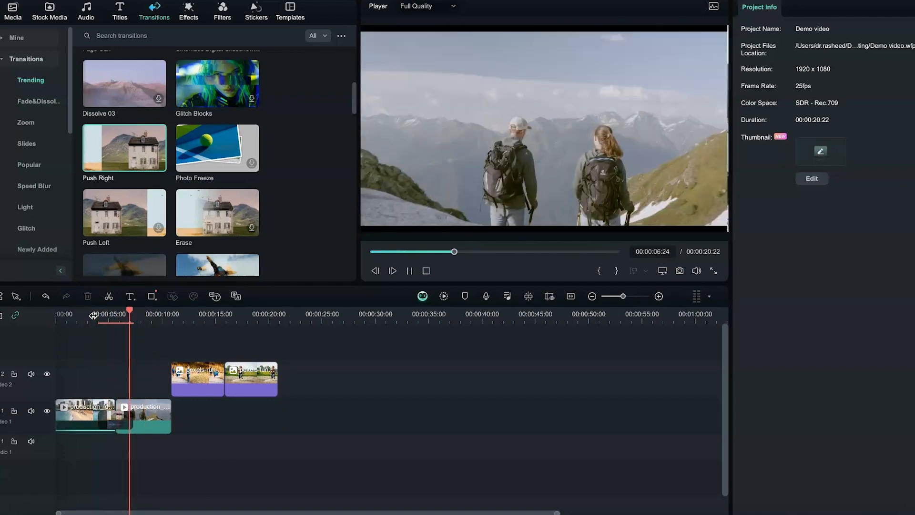
{"action": "key", "text": "space"}
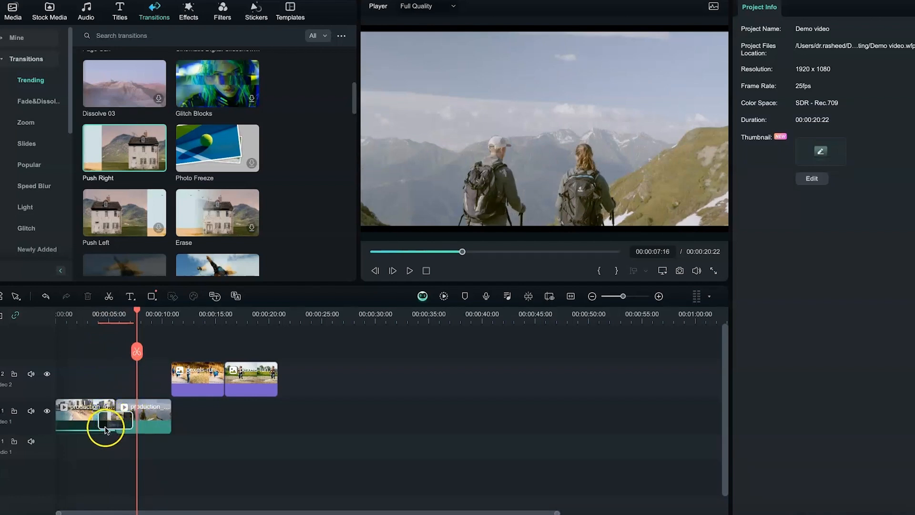
{"action": "left_click_drag", "start_coordinate": [122, 422], "coordinate": [122, 424]}
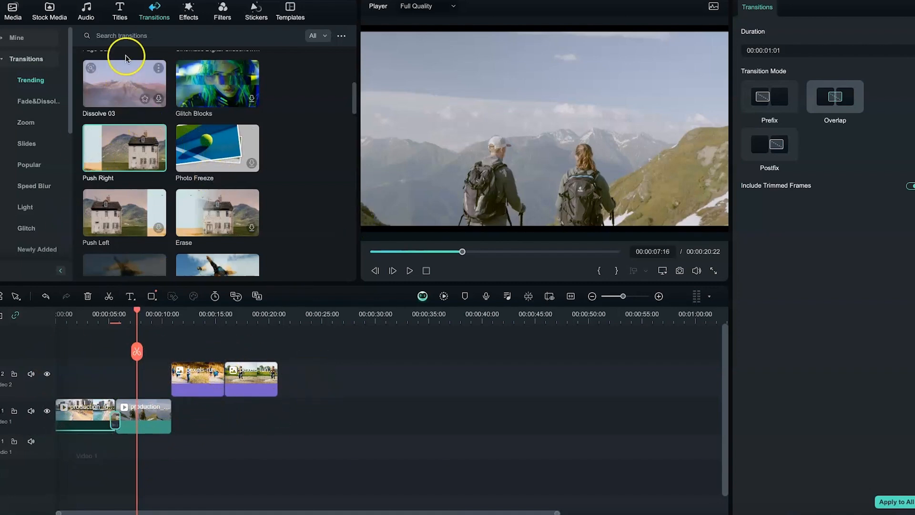
Shift all timeline clips about 5 seconds later and place the Big Title Pack Title 04 title at the start of Video 2
{"action": "left_click", "coordinate": [120, 8]}
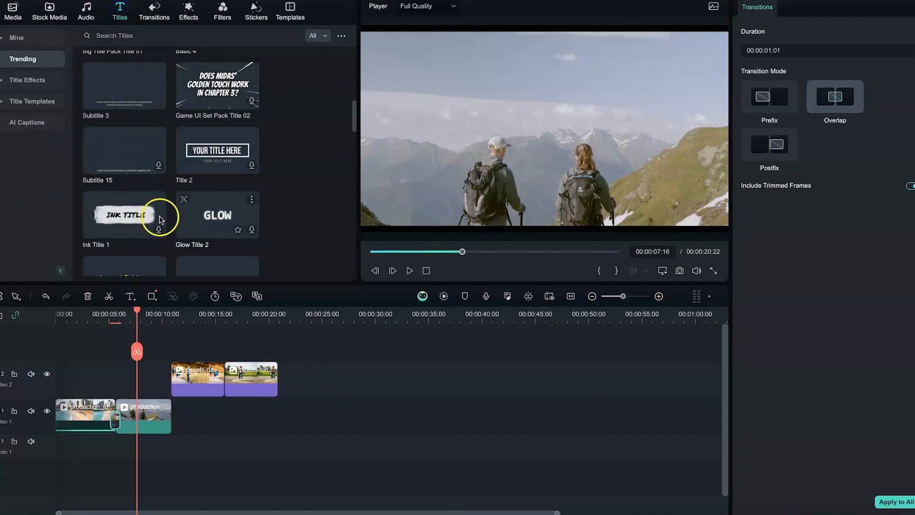
{"action": "scroll", "coordinate": [212, 124], "scroll_direction": "down", "scroll_amount": 1}
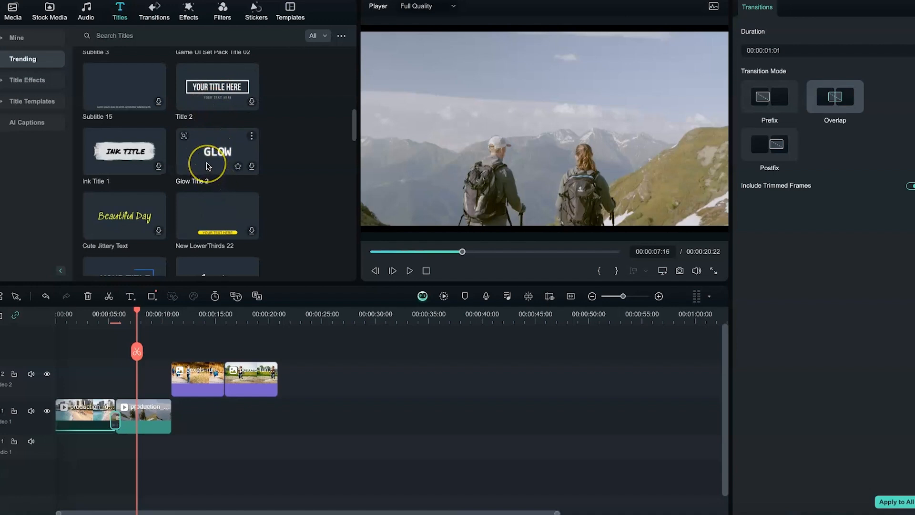
{"action": "scroll", "coordinate": [215, 224], "scroll_direction": "down", "scroll_amount": 3}
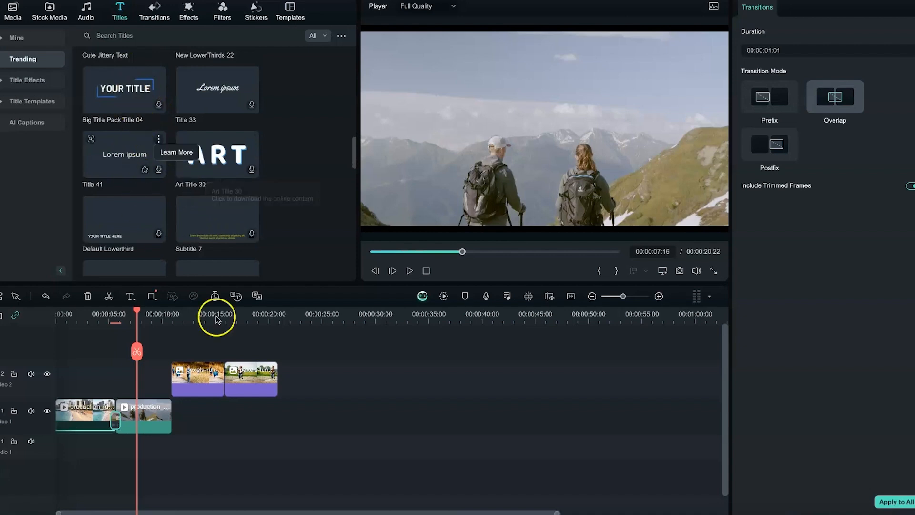
{"action": "left_click_drag", "start_coordinate": [328, 443], "coordinate": [33, 355]}
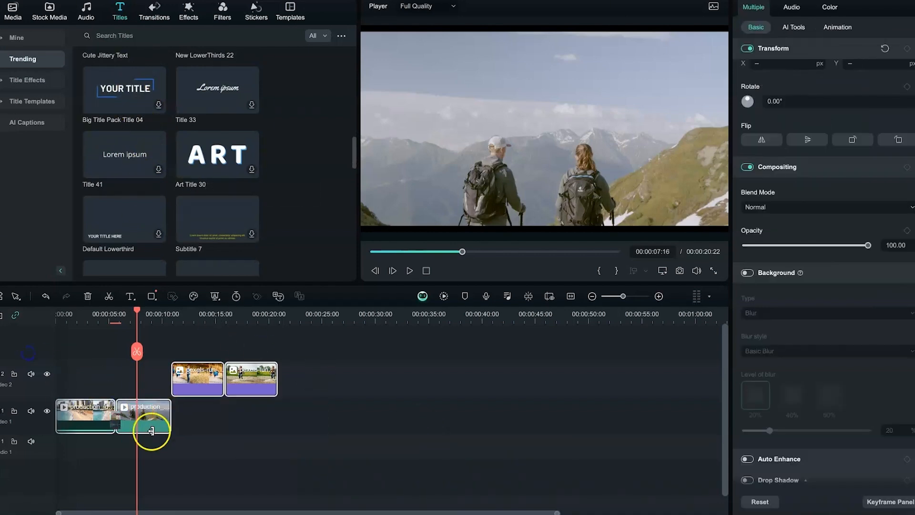
{"action": "left_click_drag", "start_coordinate": [120, 412], "coordinate": [171, 412]}
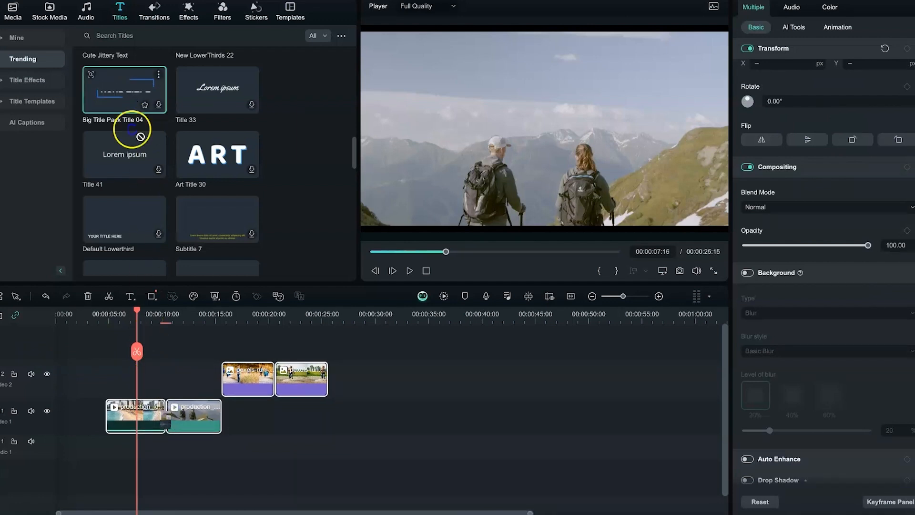
{"action": "left_click_drag", "start_coordinate": [118, 344], "coordinate": [54, 398]}
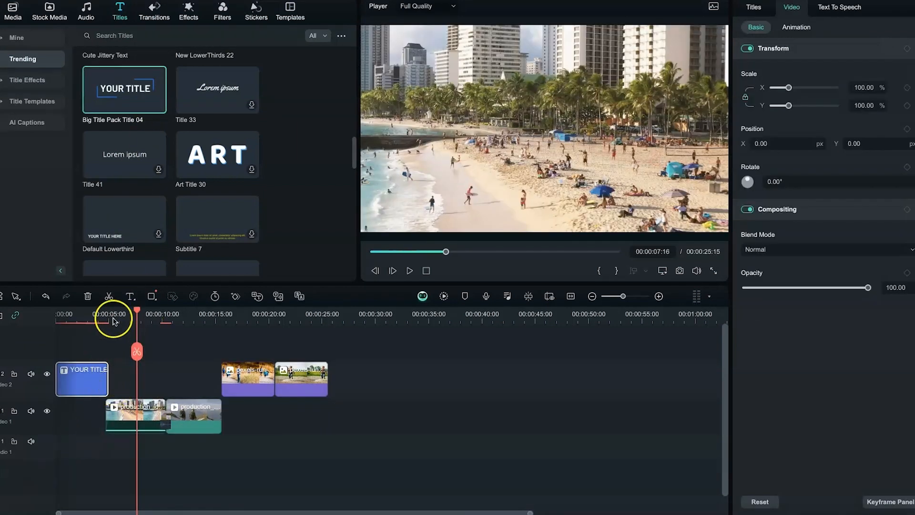
Move the playhead to 00:00:02:03 and replace the placeholder title text with "Epic Mentorship"
{"action": "left_click_drag", "start_coordinate": [136, 311], "coordinate": [107, 310]}
{"action": "left_click", "coordinate": [78, 305]}
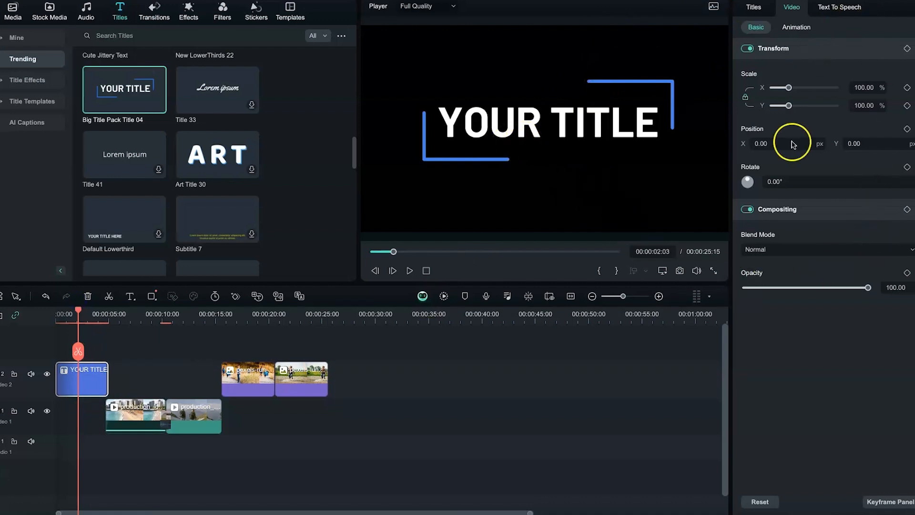
{"action": "left_click", "coordinate": [753, 11]}
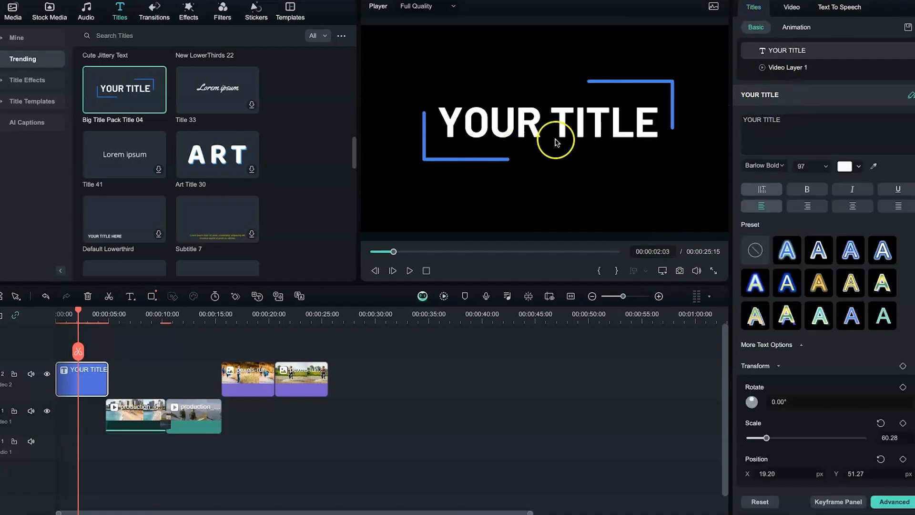
{"action": "triple_click", "coordinate": [812, 117]}
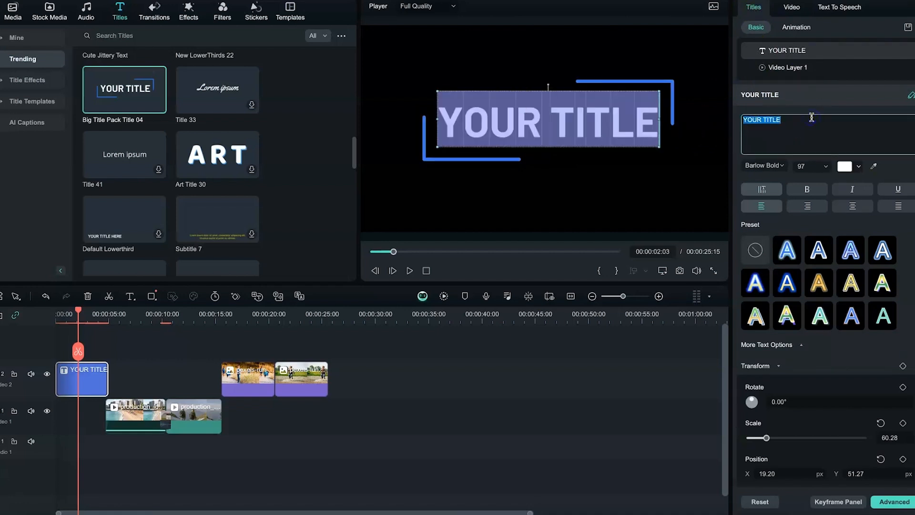
{"action": "type", "text": "Epic "}
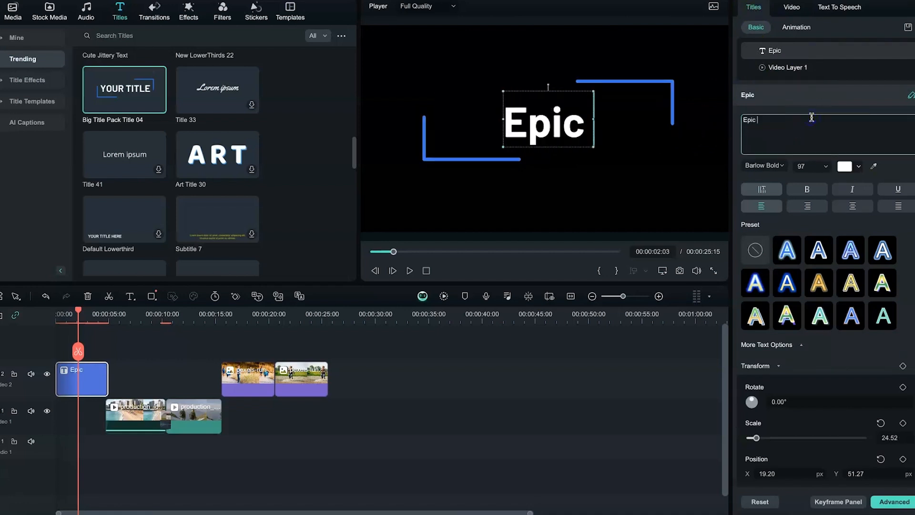
{"action": "type", "text": "Mentorship"}
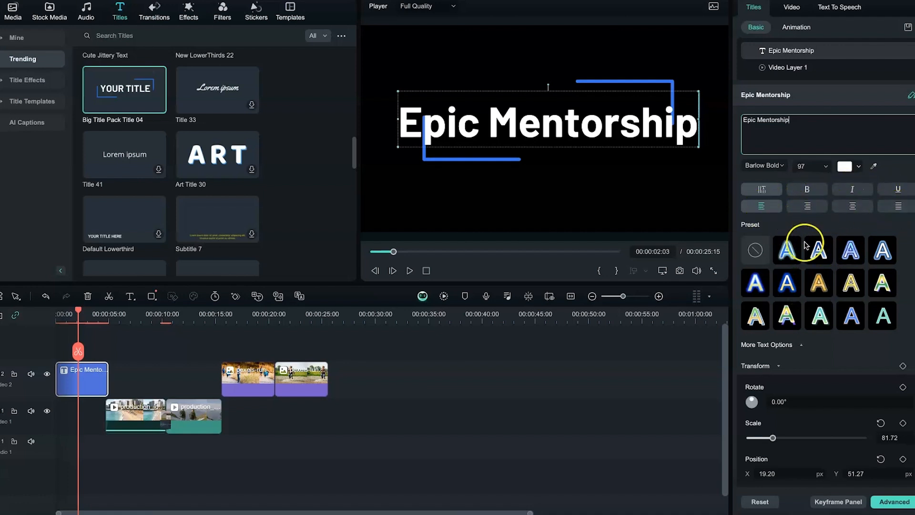
Apply a yellow text preset with a blue outline to the title and reduce its scale to 62.97
{"action": "left_click", "coordinate": [792, 288]}
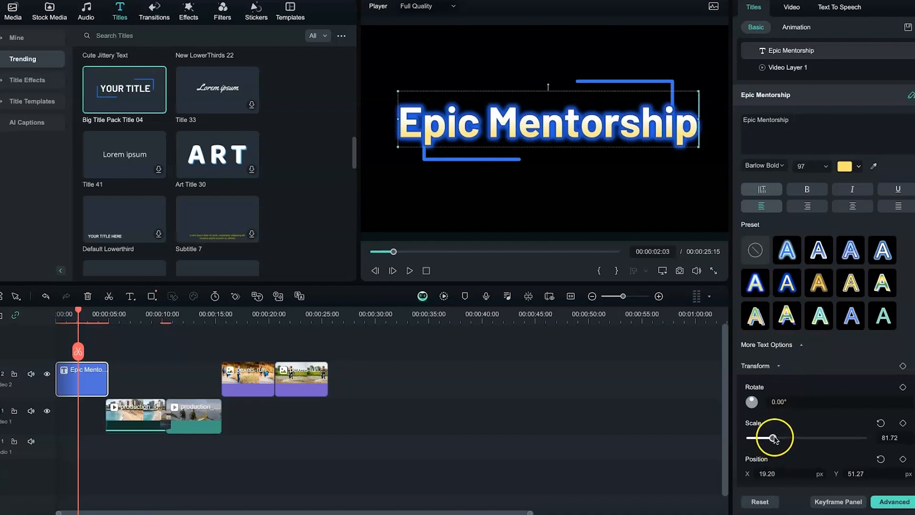
{"action": "left_click_drag", "start_coordinate": [773, 437], "coordinate": [767, 439]}
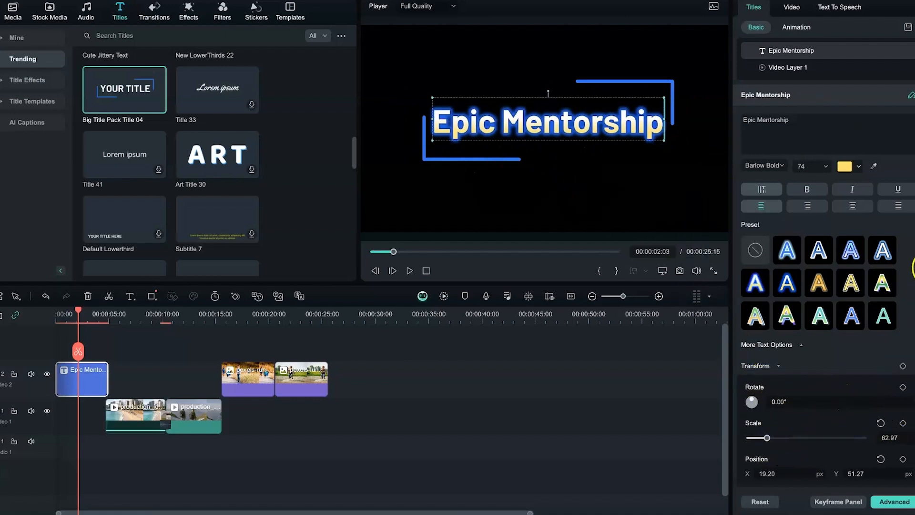
Change the title text's outline colour to dark red, add a second outline, and preview the title from the timeline start
{"action": "scroll", "coordinate": [824, 286], "scroll_direction": "down", "scroll_amount": 5}
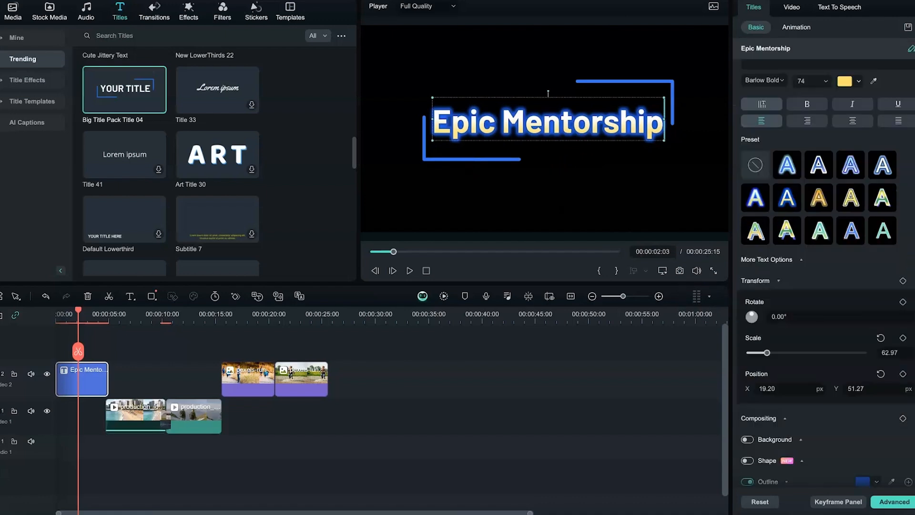
{"action": "scroll", "coordinate": [824, 286], "scroll_direction": "down", "scroll_amount": 1}
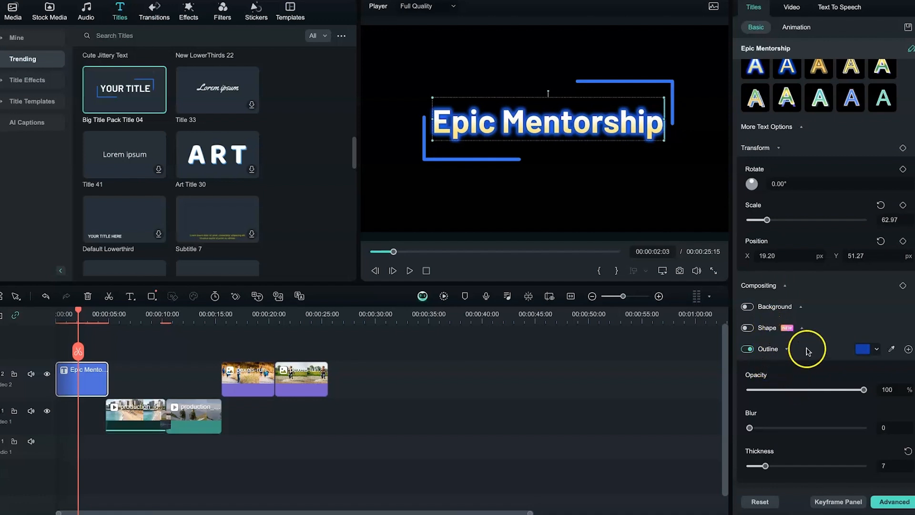
{"action": "left_click", "coordinate": [875, 349]}
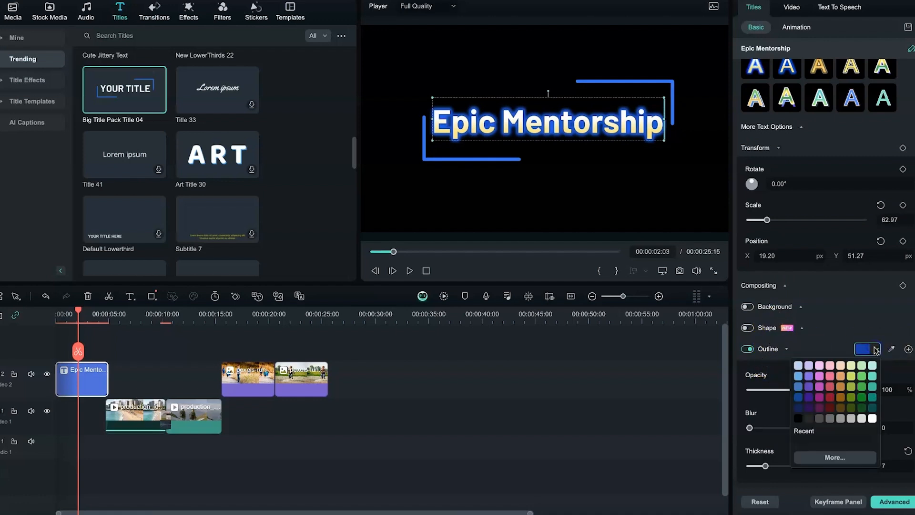
{"action": "left_click", "coordinate": [830, 398]}
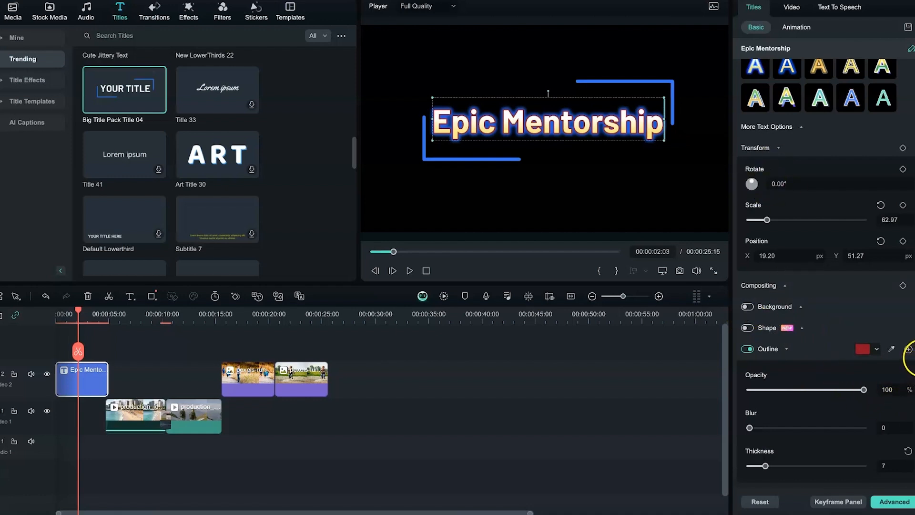
{"action": "left_click", "coordinate": [908, 349]}
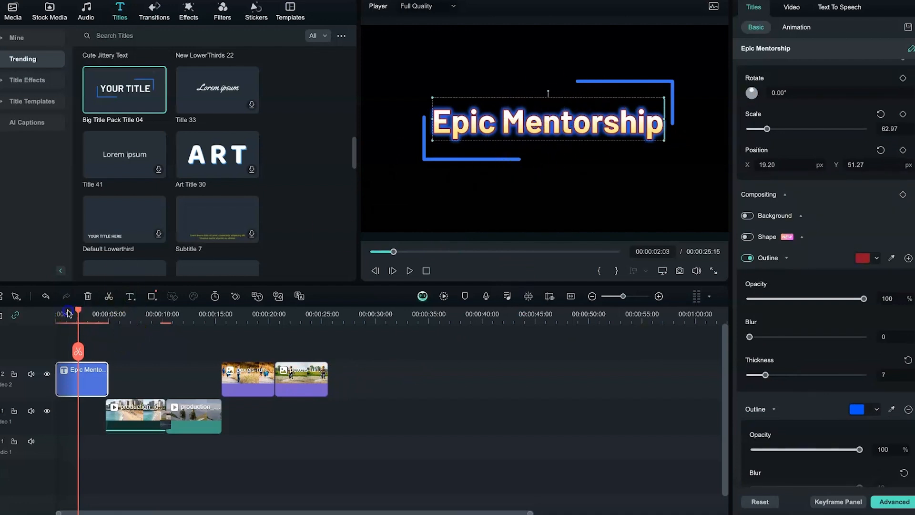
{"action": "left_click_drag", "start_coordinate": [68, 313], "coordinate": [28, 314]}
{"action": "key", "text": "space"}
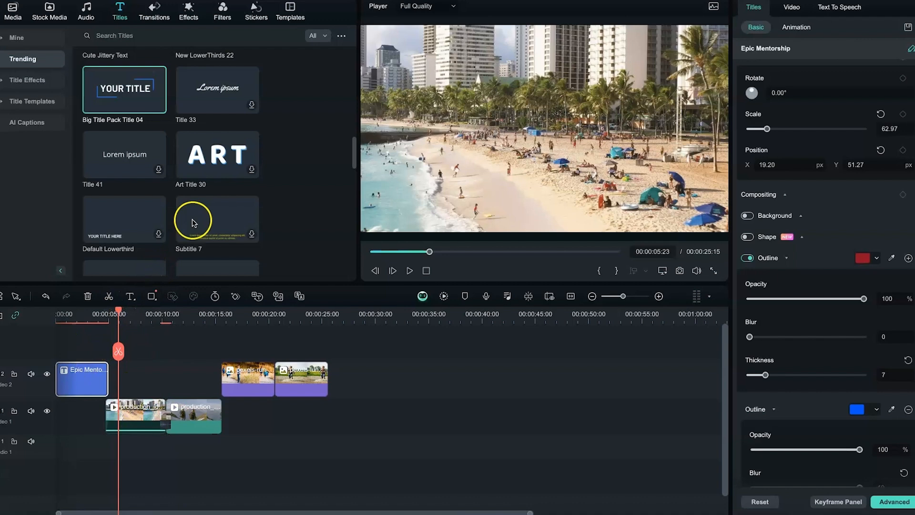
Add the Bright Lights filter on Video 2 above the beach clip, directly after the title, and set its opacity to 28%
{"action": "left_click", "coordinate": [227, 20]}
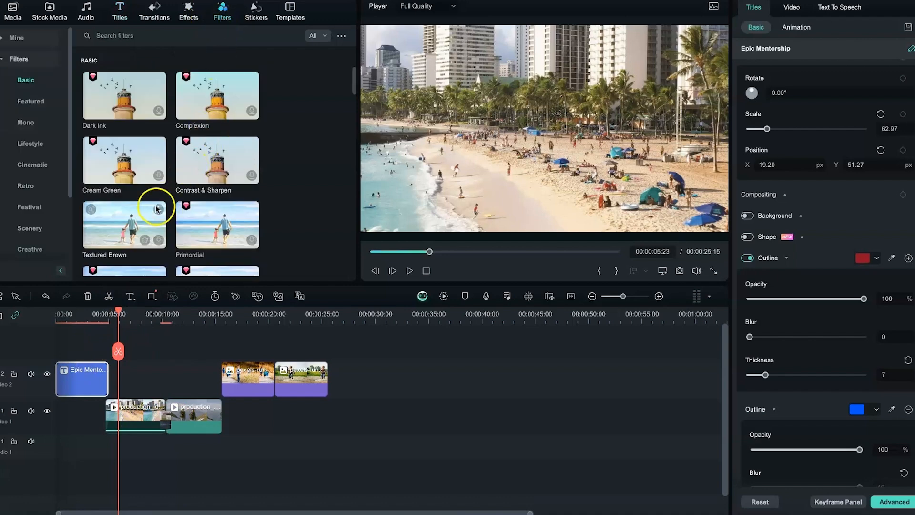
{"action": "scroll", "coordinate": [152, 204], "scroll_direction": "down", "scroll_amount": 6}
{"action": "scroll", "coordinate": [148, 204], "scroll_direction": "down", "scroll_amount": 5}
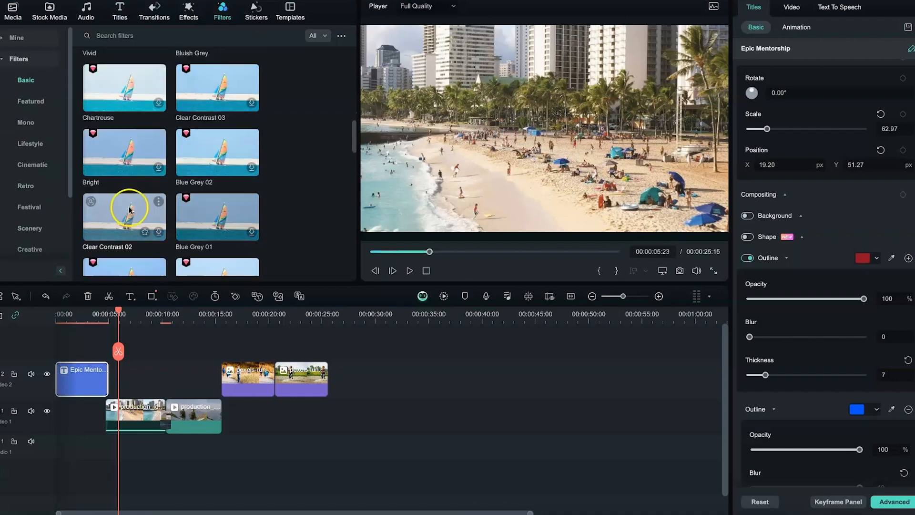
{"action": "scroll", "coordinate": [143, 200], "scroll_direction": "down", "scroll_amount": 2}
{"action": "scroll", "coordinate": [191, 151], "scroll_direction": "up", "scroll_amount": 2}
{"action": "left_click_drag", "start_coordinate": [126, 162], "coordinate": [115, 372]}
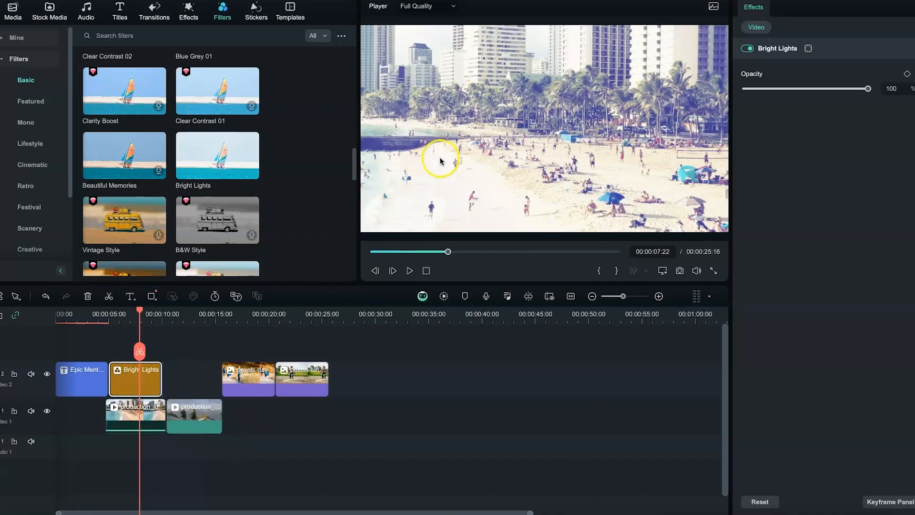
{"action": "left_click", "coordinate": [127, 383]}
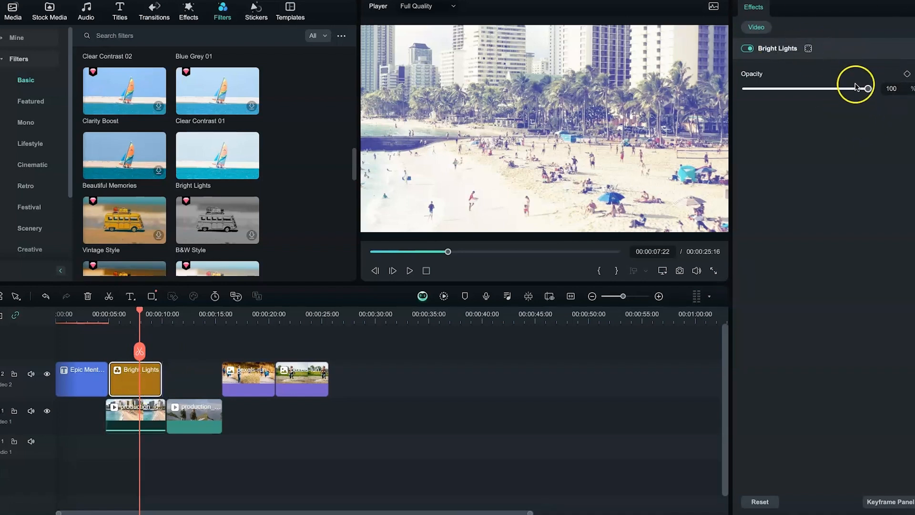
{"action": "left_click_drag", "start_coordinate": [860, 89], "coordinate": [791, 102]}
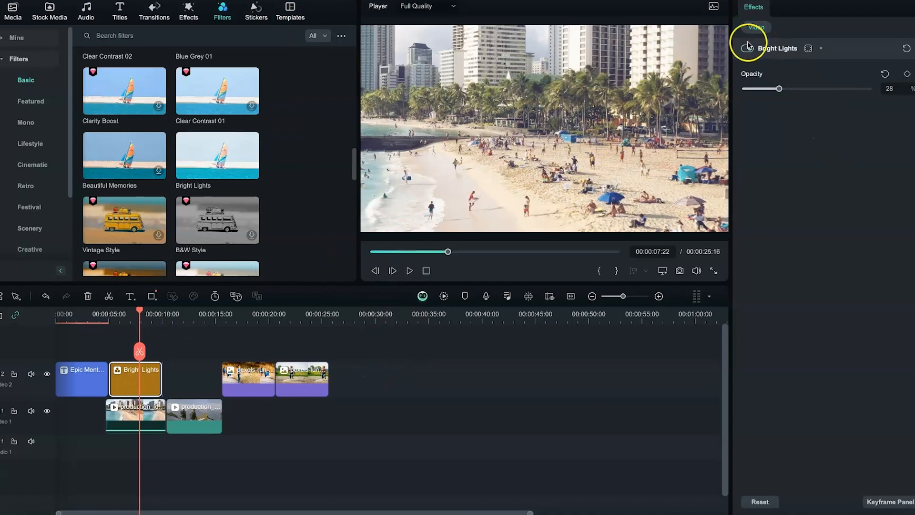
Add the trending RGB Stroke effect on Video 2 above the mountain clip, just before the first running clip
{"action": "left_click", "coordinate": [186, 19]}
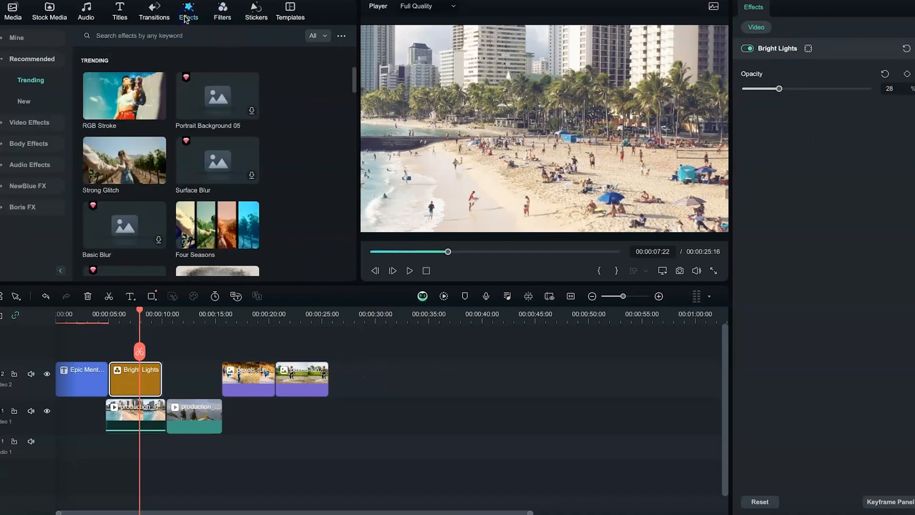
{"action": "scroll", "coordinate": [142, 145], "scroll_direction": "down", "scroll_amount": 2}
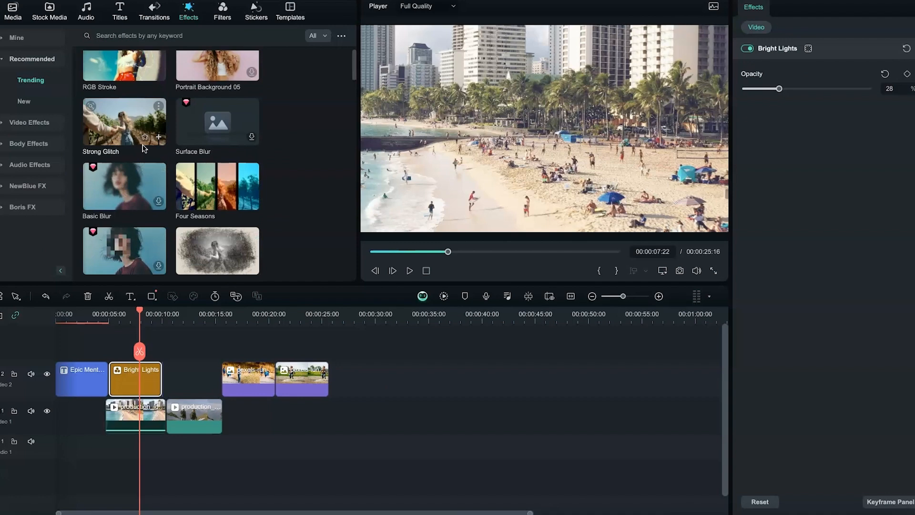
{"action": "scroll", "coordinate": [142, 144], "scroll_direction": "up", "scroll_amount": 2}
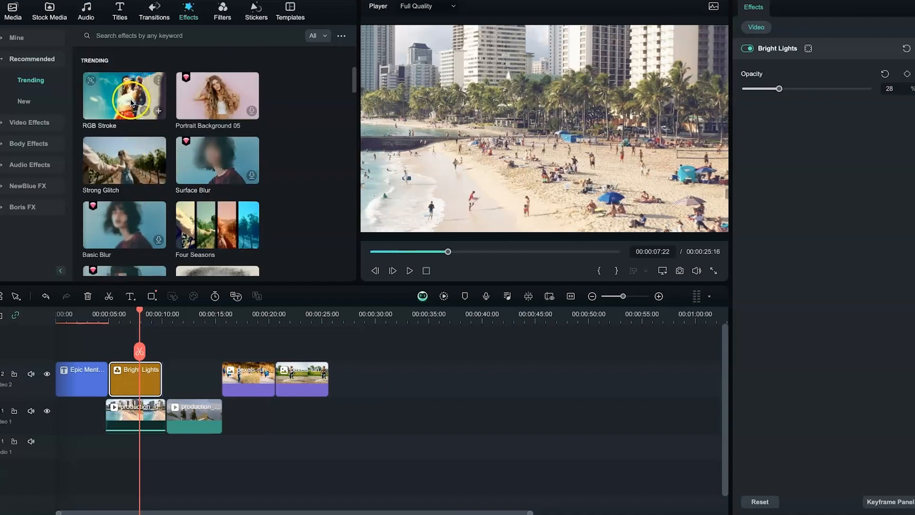
{"action": "mouse_move", "coordinate": [153, 111]}
{"action": "left_mouse_down"}
{"action": "mouse_move", "coordinate": [124, 102]}
{"action": "mouse_move", "coordinate": [127, 214]}
{"action": "mouse_move", "coordinate": [171, 366]}
{"action": "left_mouse_up"}
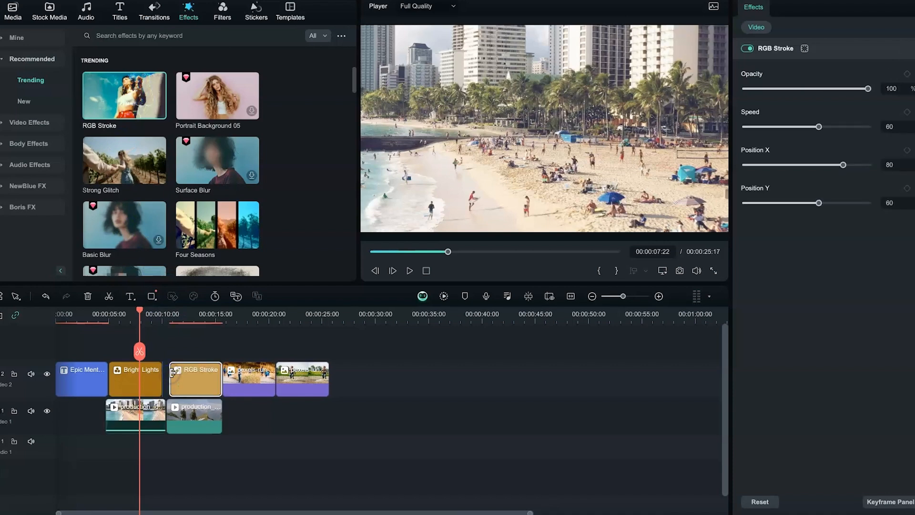
Check the RGB Stroke effect at 00:00:13:19 and play the mountain clip section through to 00:00:14:22
{"action": "left_click", "coordinate": [201, 320]}
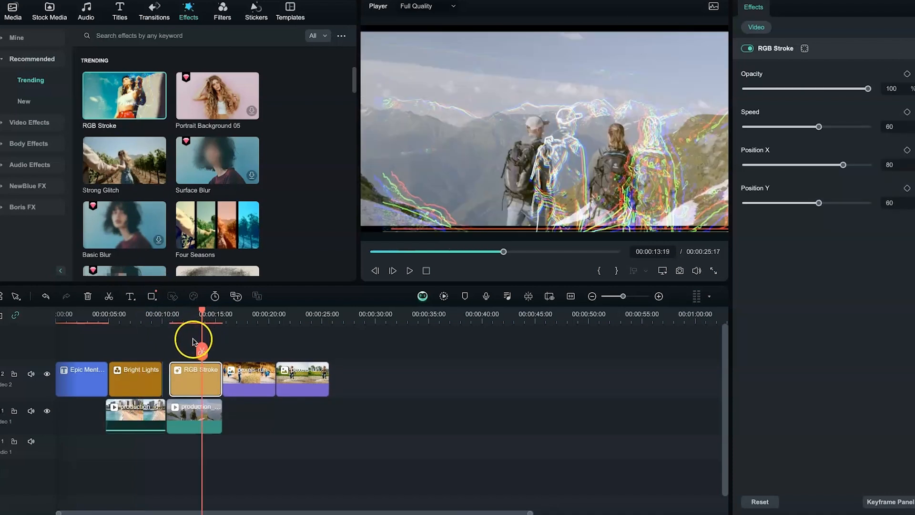
{"action": "left_click", "coordinate": [158, 315]}
{"action": "key", "text": "space"}
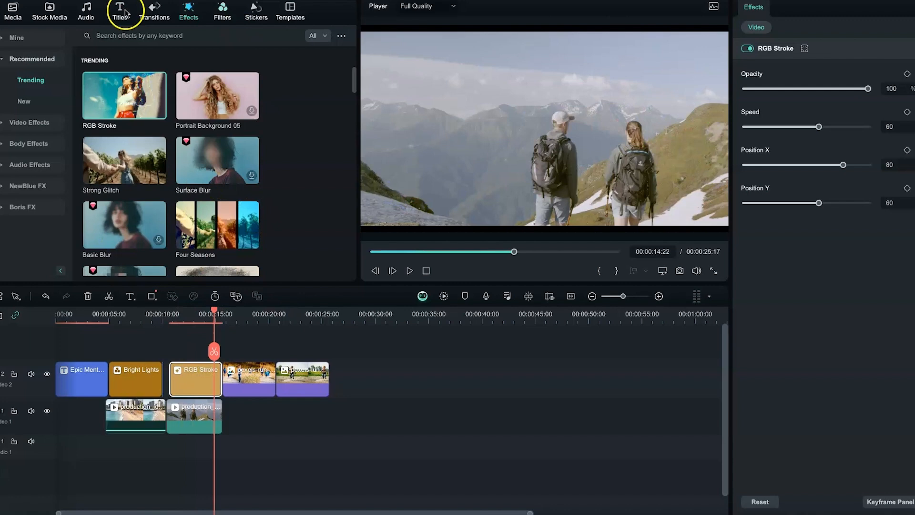
{"action": "key", "text": "space"}
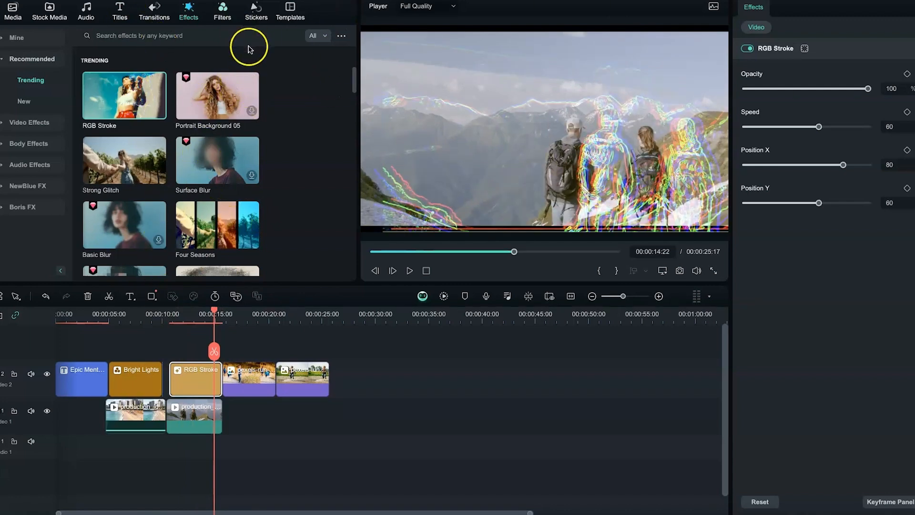
Add the trending sticker of the pink character with light sticks on a new Video 3 track above the start of the beach clip
{"action": "left_click", "coordinate": [257, 17]}
{"action": "scroll", "coordinate": [218, 171], "scroll_direction": "down", "scroll_amount": 4}
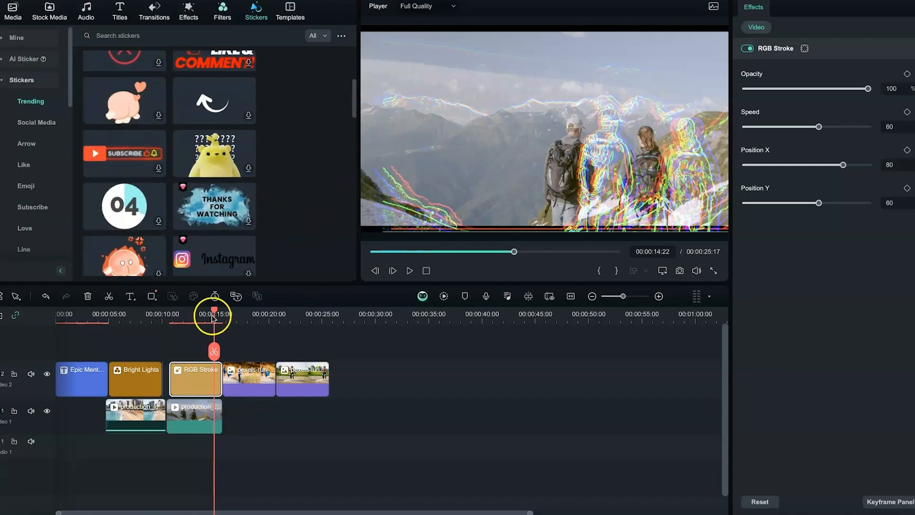
{"action": "left_click_drag", "start_coordinate": [176, 316], "coordinate": [114, 316]}
{"action": "left_click", "coordinate": [117, 317]}
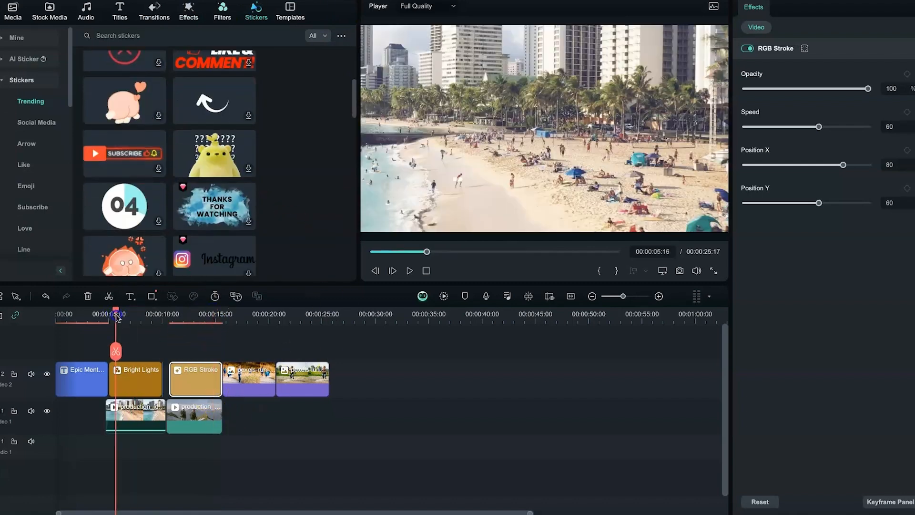
{"action": "scroll", "coordinate": [167, 129], "scroll_direction": "down", "scroll_amount": 5}
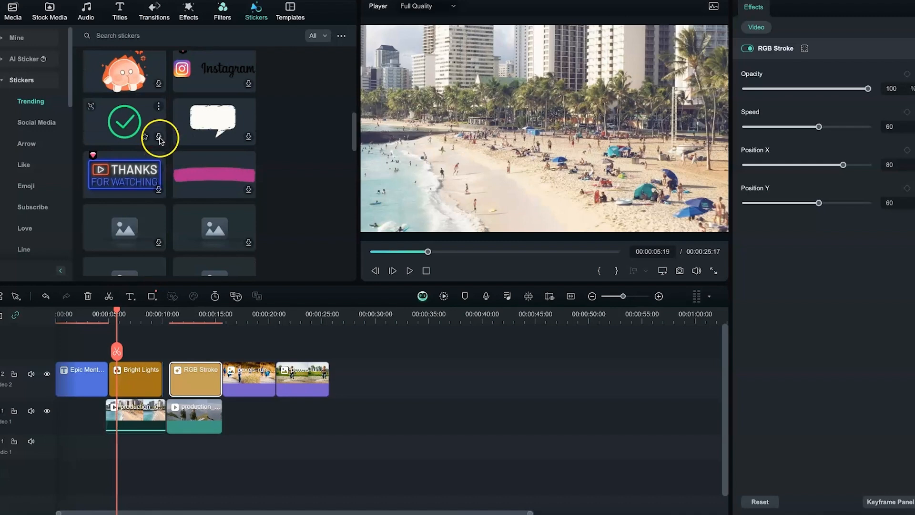
{"action": "scroll", "coordinate": [162, 146], "scroll_direction": "up", "scroll_amount": 5}
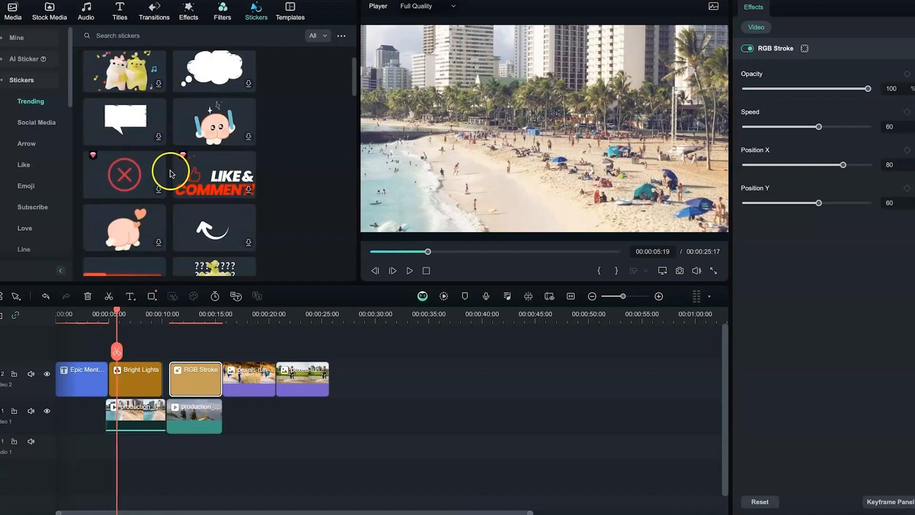
{"action": "scroll", "coordinate": [167, 171], "scroll_direction": "up", "scroll_amount": 2}
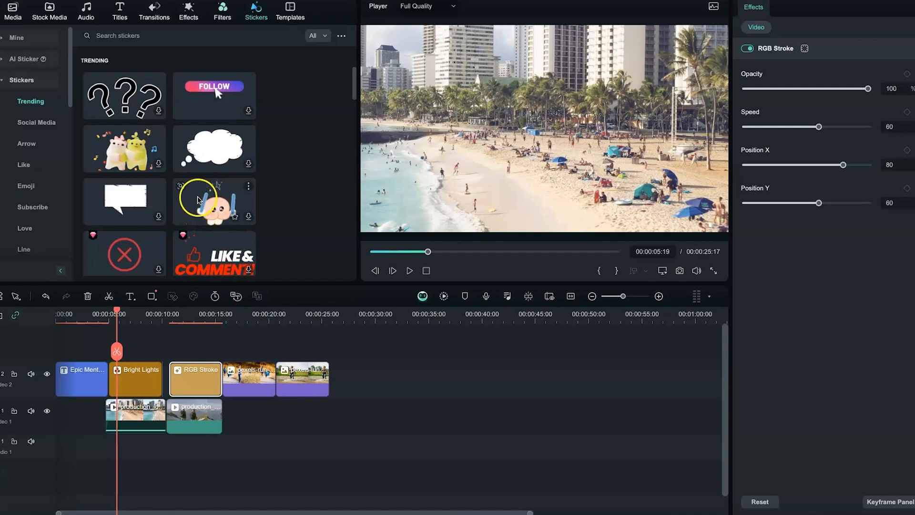
{"action": "left_click_drag", "start_coordinate": [204, 201], "coordinate": [125, 339]}
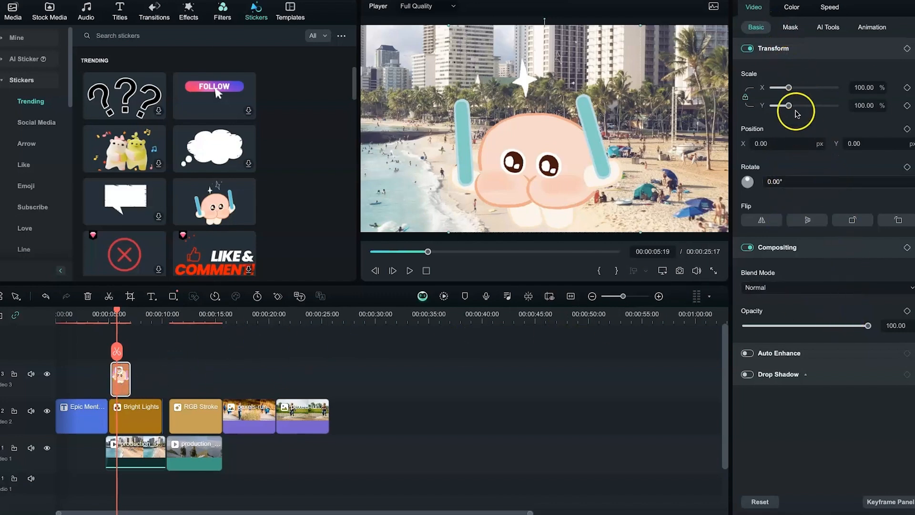
Scale the sticker to 43.33% and place it in the frame's lower-left corner at X -722, Y -295
{"action": "left_click_drag", "start_coordinate": [789, 88], "coordinate": [779, 89]}
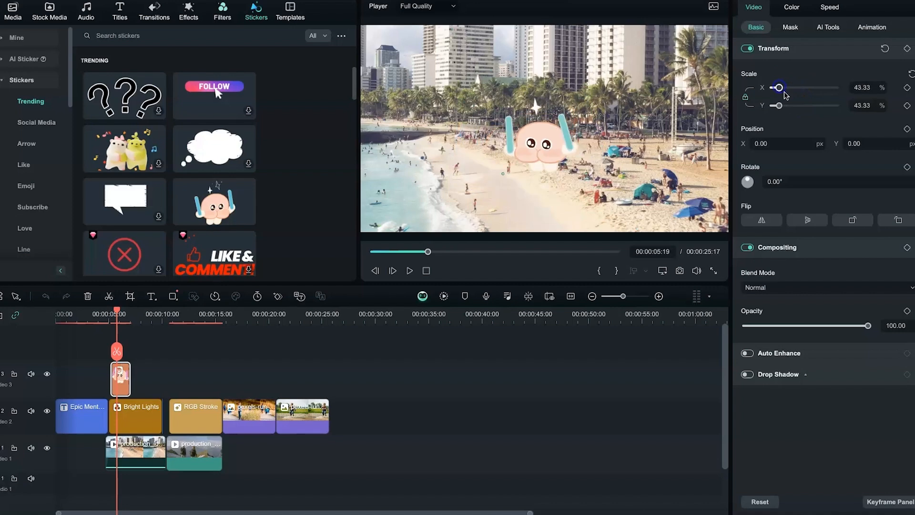
{"action": "left_click_drag", "start_coordinate": [766, 146], "coordinate": [617, 177]}
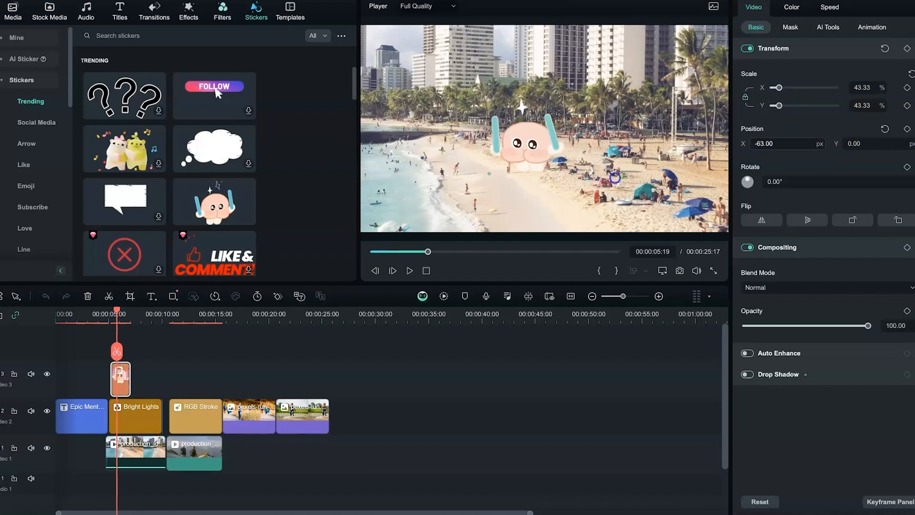
{"action": "left_click_drag", "start_coordinate": [435, 229], "coordinate": [408, 233]}
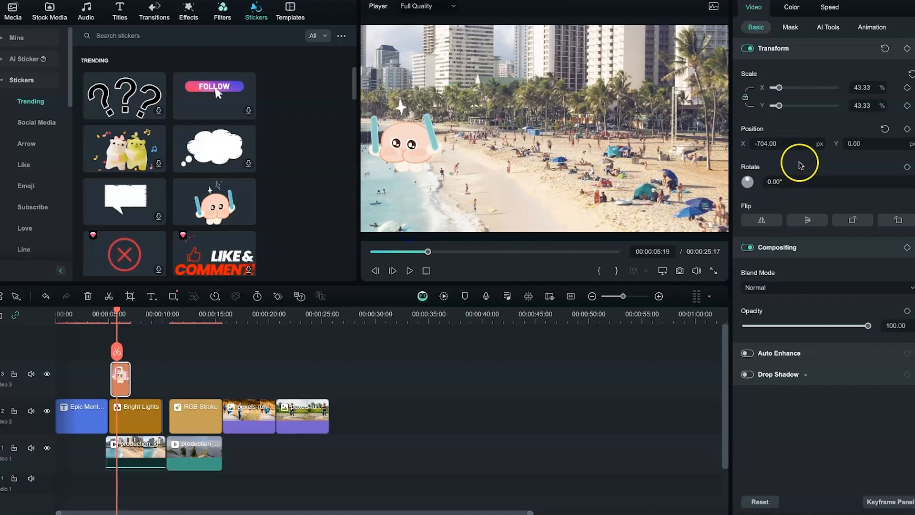
{"action": "mouse_move", "coordinate": [770, 146]}
{"action": "left_mouse_down"}
{"action": "mouse_move", "coordinate": [881, 146]}
{"action": "mouse_move", "coordinate": [649, 148]}
{"action": "mouse_move", "coordinate": [763, 156]}
{"action": "left_mouse_up"}
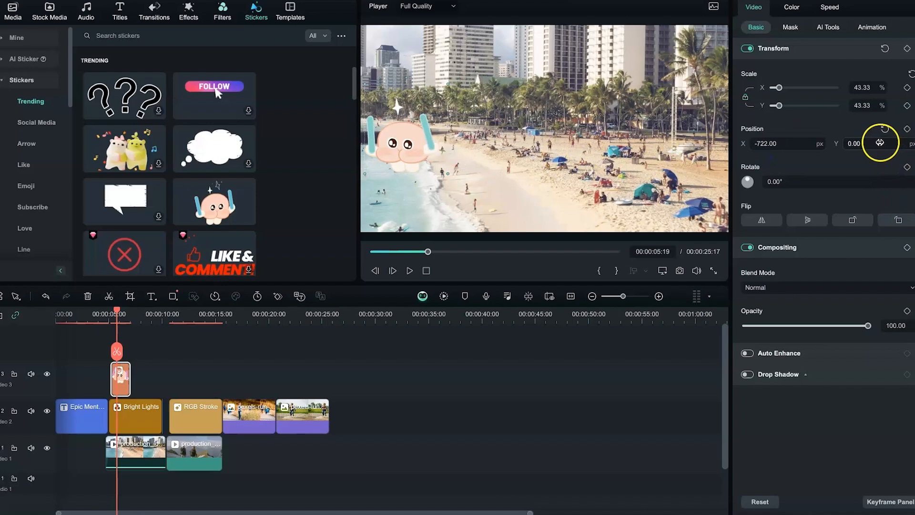
{"action": "left_click_drag", "start_coordinate": [858, 143], "coordinate": [722, 189]}
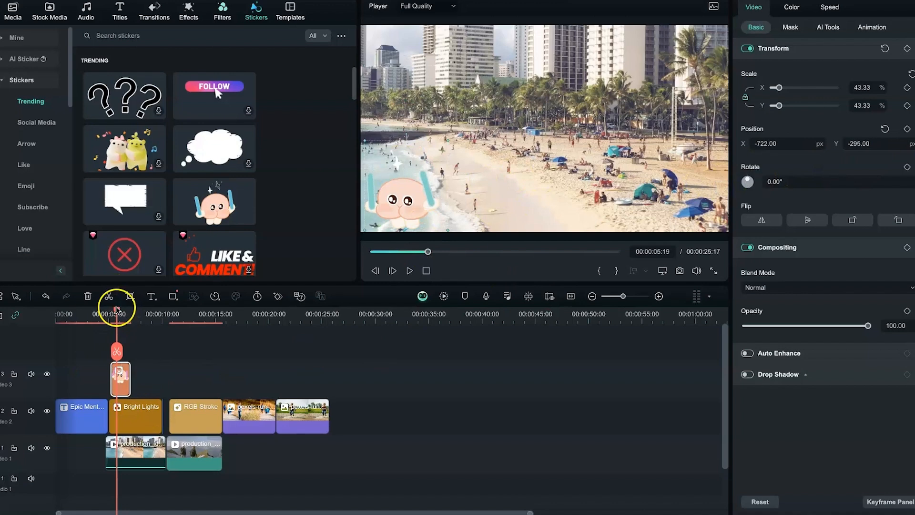
Play the beach section from the sticker's start through to 00:00:07:17 to check the sticker
{"action": "left_click_drag", "start_coordinate": [112, 312], "coordinate": [108, 310]}
{"action": "key", "text": "space"}
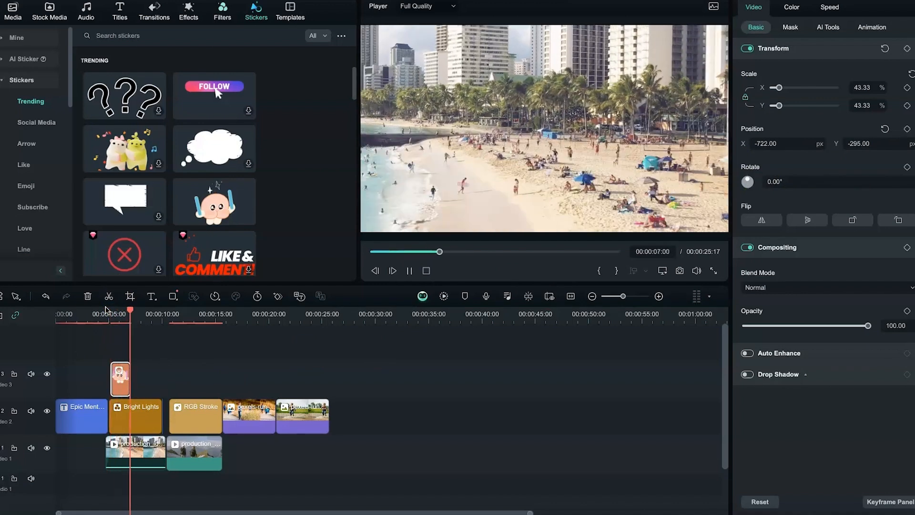
{"action": "key", "text": "space"}
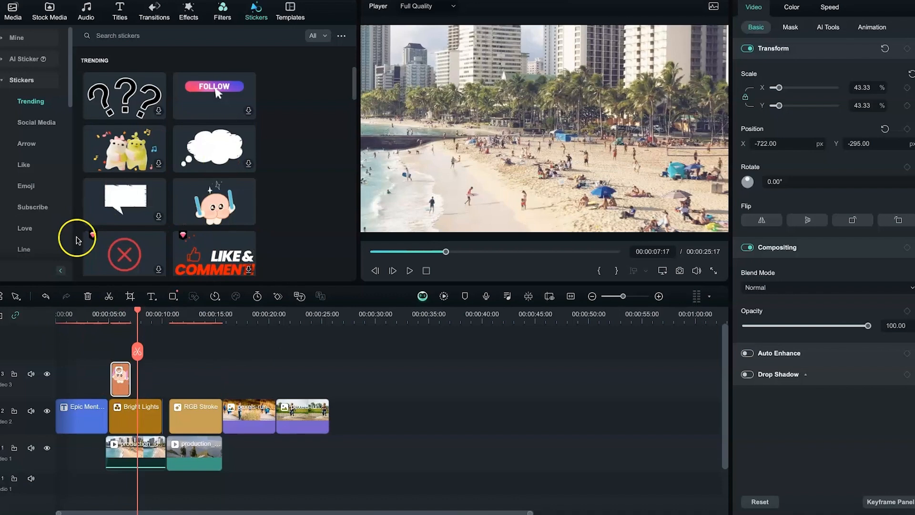
Add the trending music track Introduction Of Shopping Festival to Audio 1, starting at the beginning of the timeline
{"action": "left_click", "coordinate": [87, 12]}
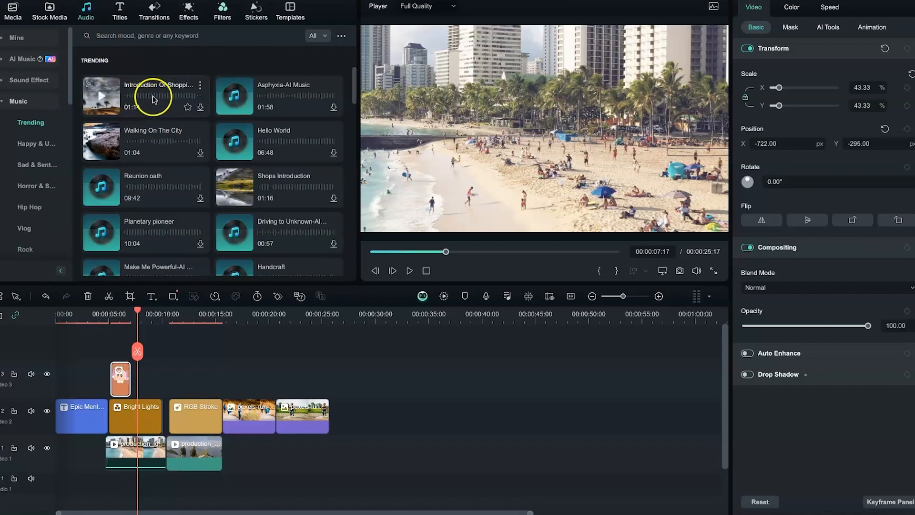
{"action": "left_click_drag", "start_coordinate": [128, 273], "coordinate": [54, 458]}
{"action": "left_click_drag", "start_coordinate": [54, 459], "coordinate": [55, 459]}
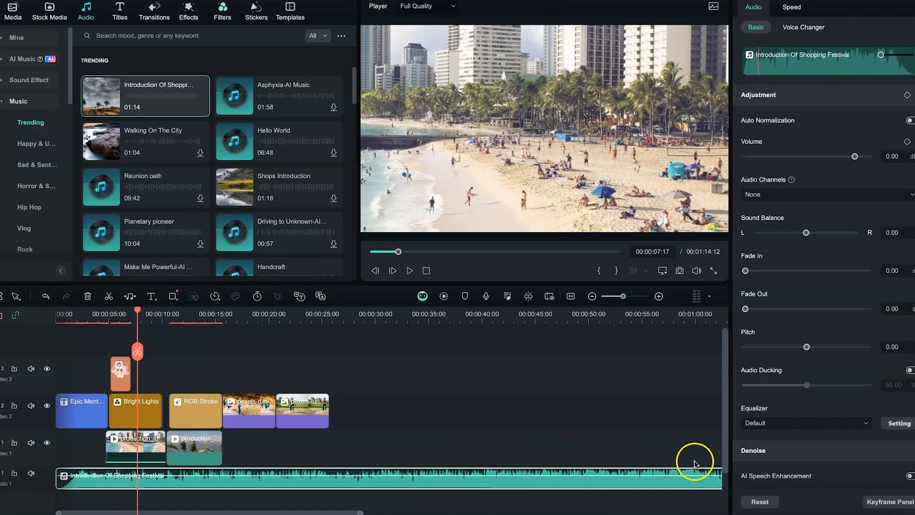
Trim the end of the music to 00:00:25:14, where the last image clip on Video 2 ends
{"action": "left_click_drag", "start_coordinate": [137, 312], "coordinate": [56, 315]}
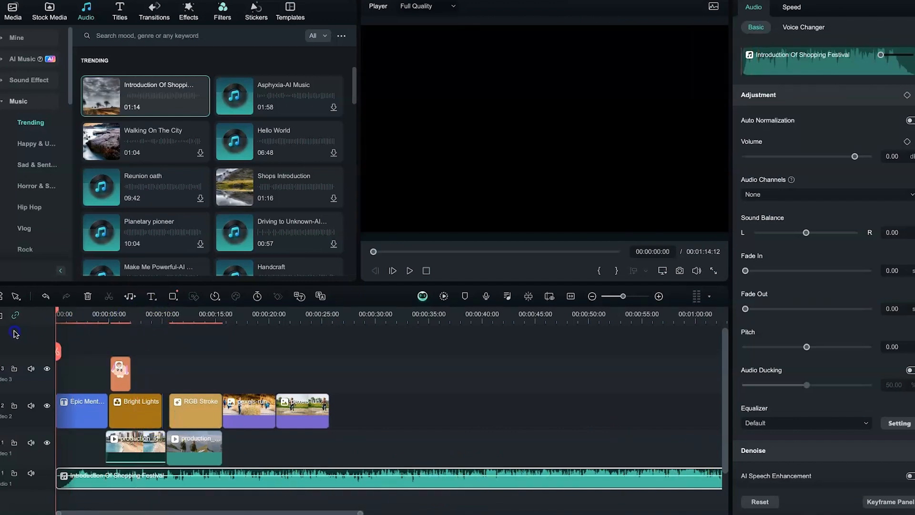
{"action": "left_click", "coordinate": [117, 350]}
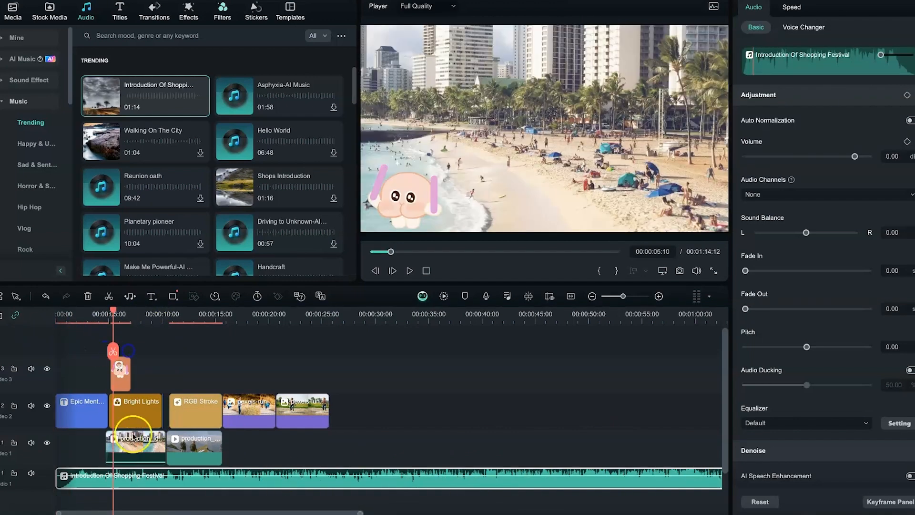
{"action": "left_click", "coordinate": [160, 487]}
{"action": "left_click", "coordinate": [163, 489]}
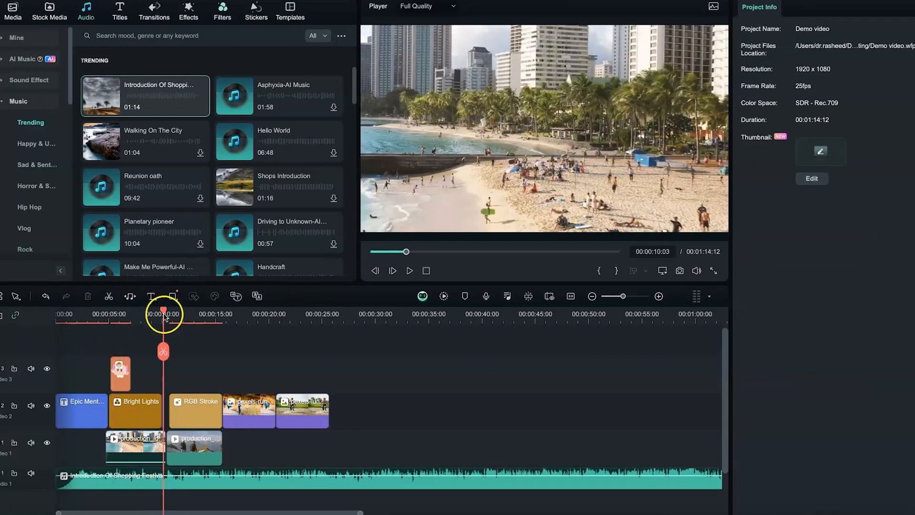
{"action": "left_click_drag", "start_coordinate": [225, 315], "coordinate": [339, 326]}
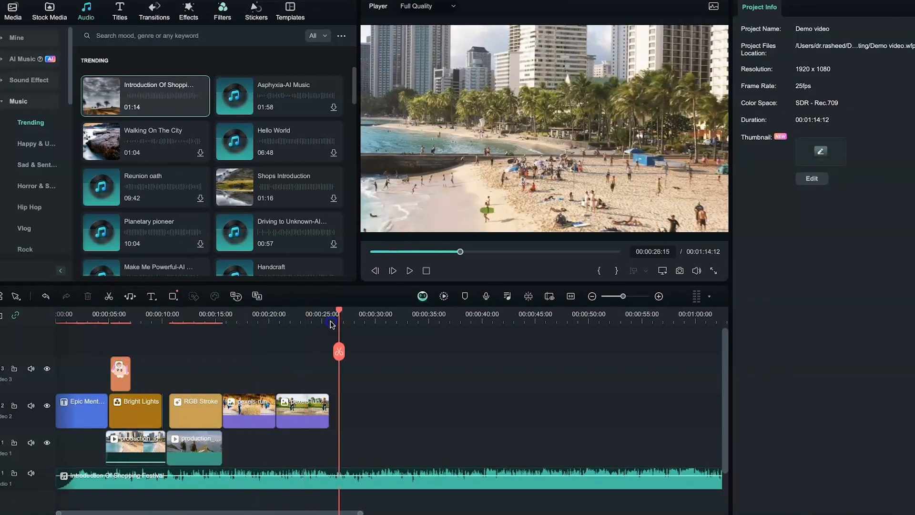
{"action": "left_click", "coordinate": [355, 489]}
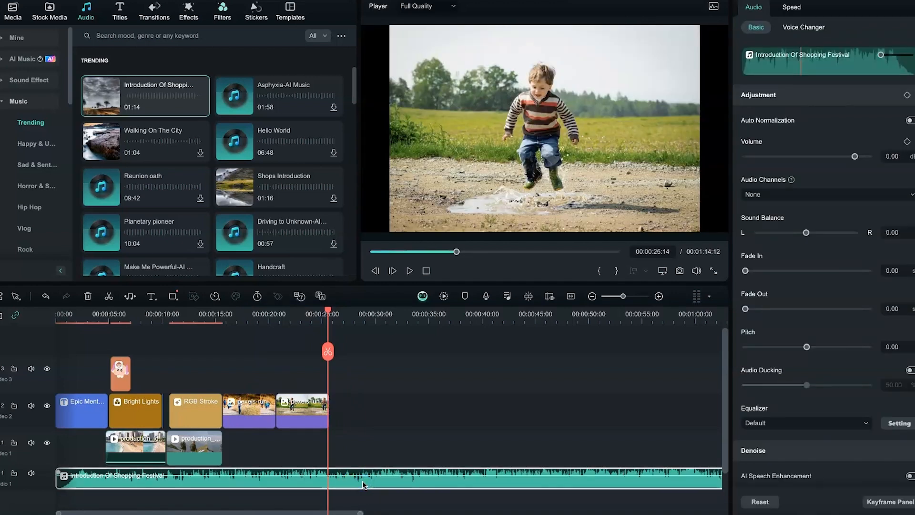
{"action": "key", "text": "alt+]"}
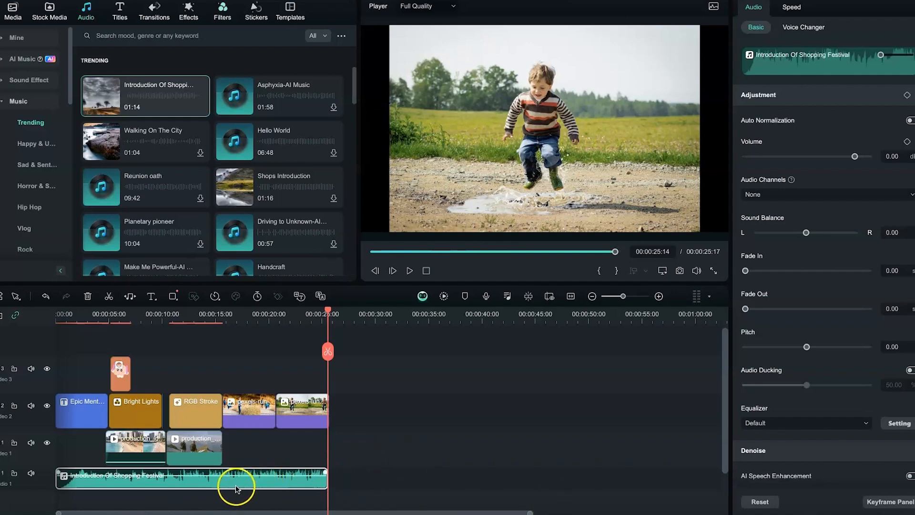
Play the timeline with the music from 00:00:07:17 to 00:00:08:17
{"action": "left_click", "coordinate": [136, 316]}
{"action": "key", "text": "space"}
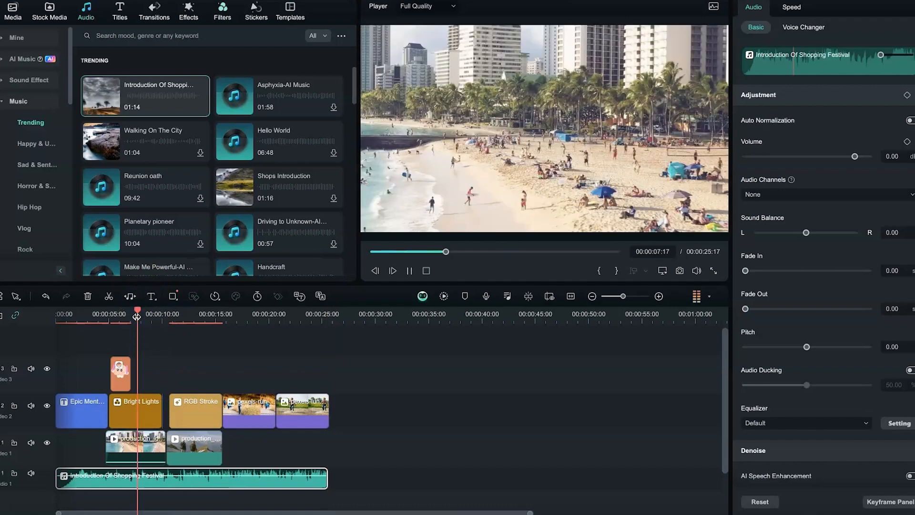
{"action": "key", "text": "space"}
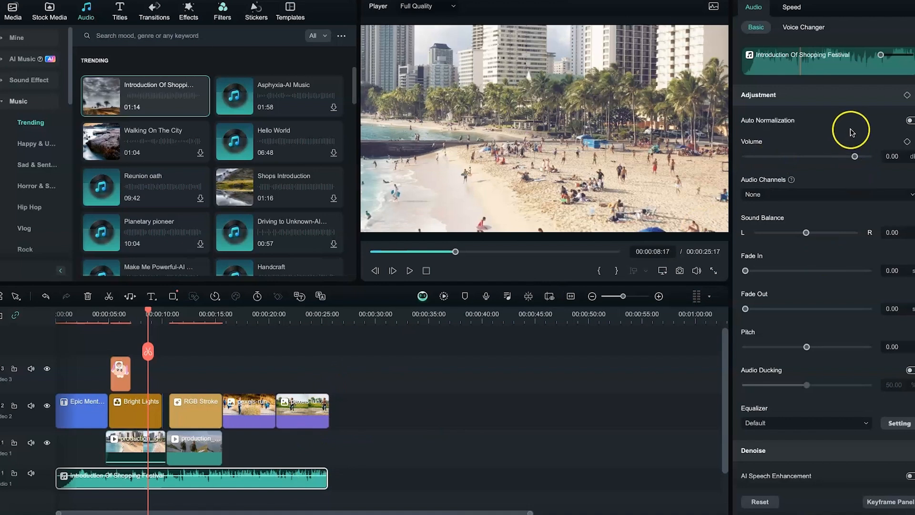
Try the music at -79.72 dB, raise its volume to -20.83 dB, and play it through to 00:00:17:16
{"action": "left_click_drag", "start_coordinate": [818, 157], "coordinate": [766, 161]}
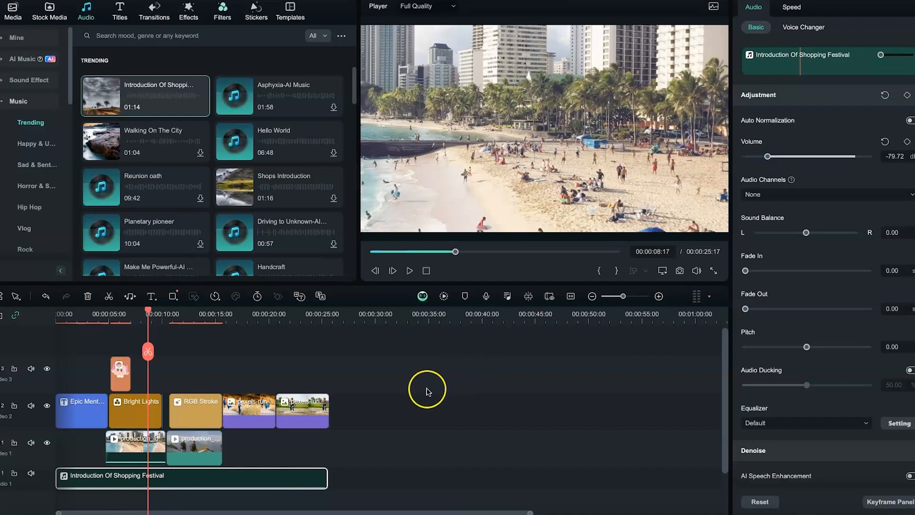
{"action": "key", "text": "space"}
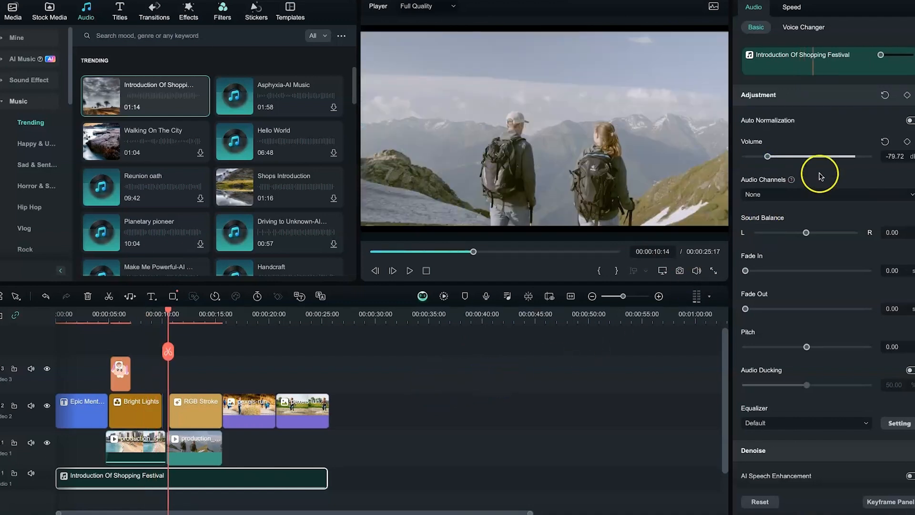
{"action": "left_click_drag", "start_coordinate": [789, 159], "coordinate": [835, 159]}
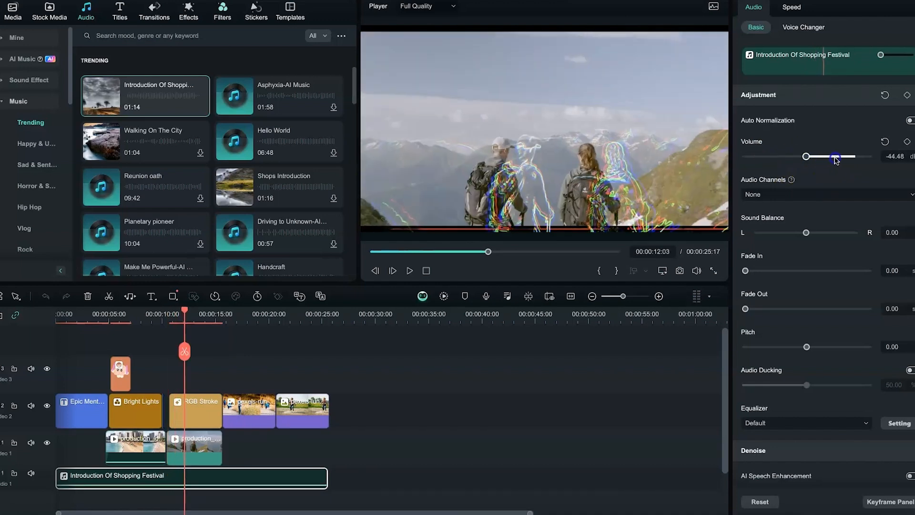
{"action": "left_click", "coordinate": [832, 157]}
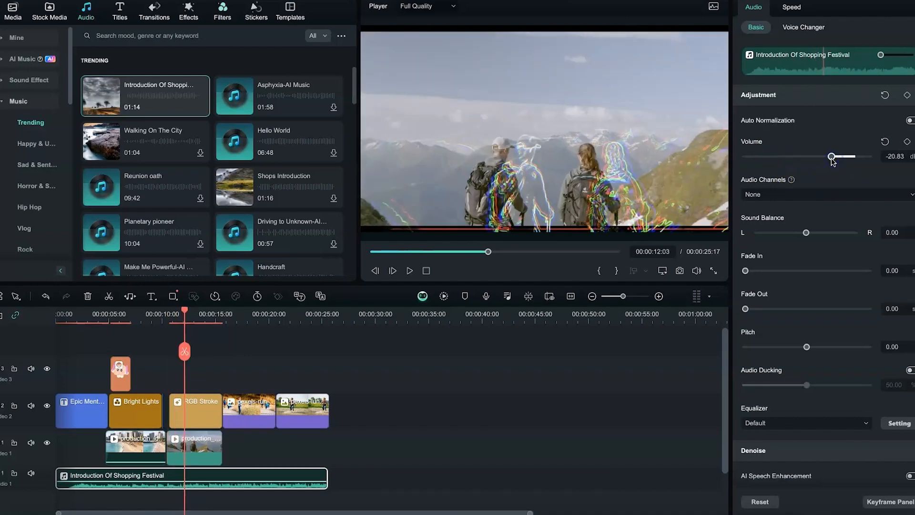
{"action": "key", "text": "space"}
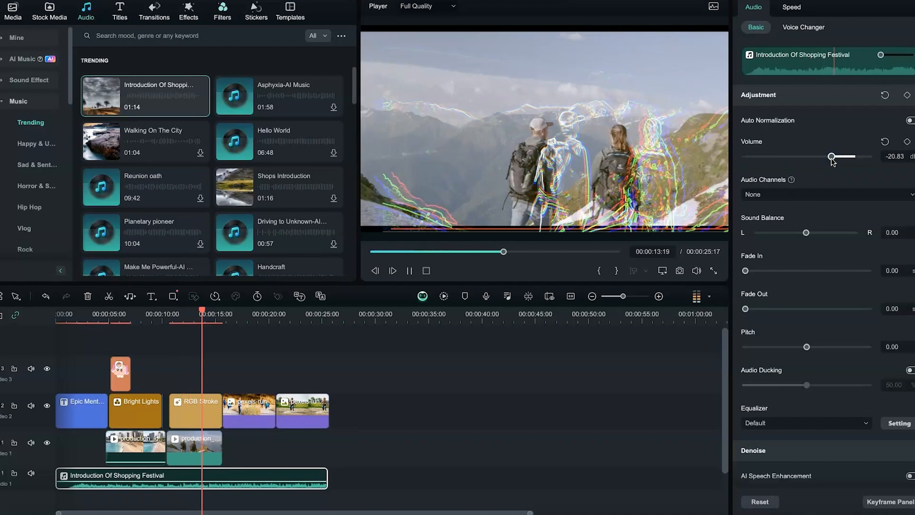
{"action": "left_click", "coordinate": [416, 292]}
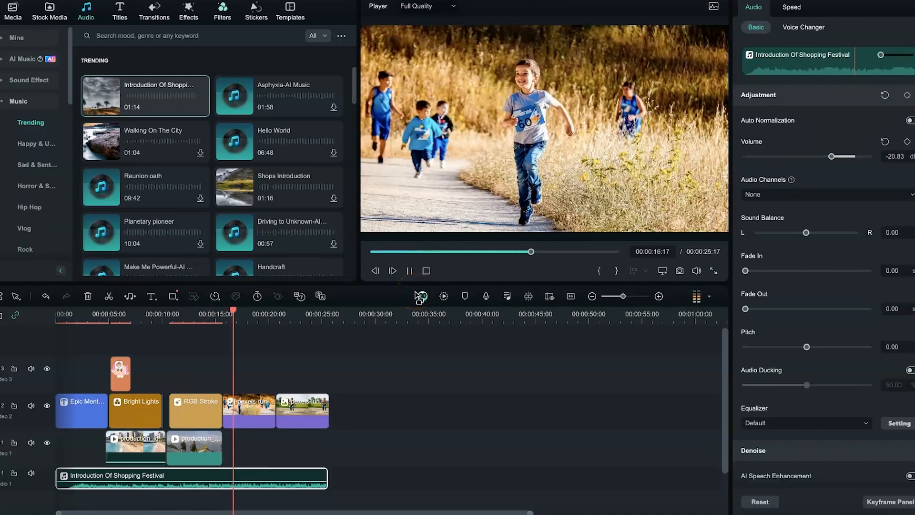
{"action": "left_click", "coordinate": [520, 327]}
{"action": "left_click", "coordinate": [639, 423]}
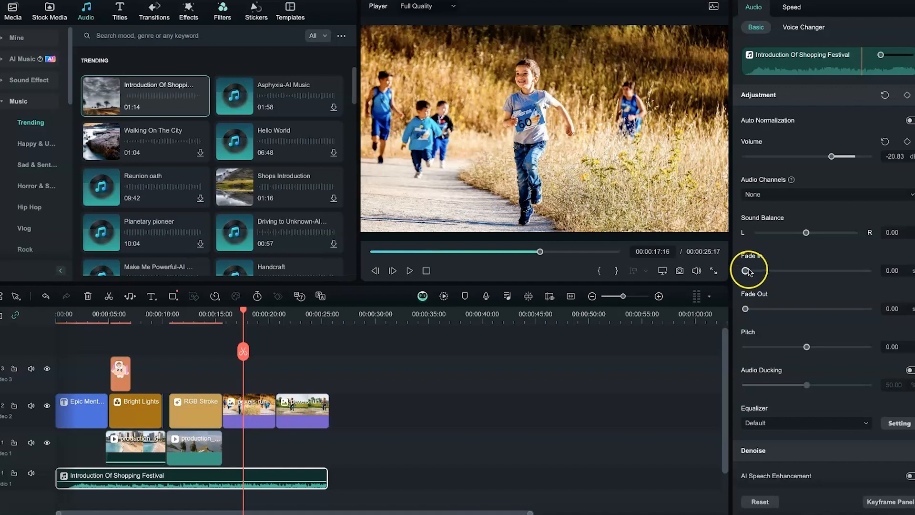
Give the music an 8.37 s fade in and a 9.81 s fade out, and play its ending through to 00:00:24:12
{"action": "left_click_drag", "start_coordinate": [772, 275], "coordinate": [780, 277]}
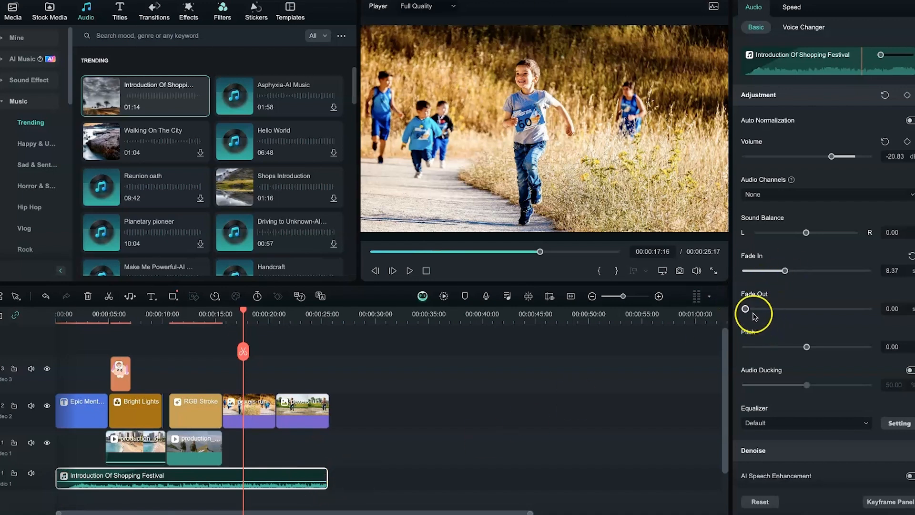
{"action": "left_click_drag", "start_coordinate": [759, 308], "coordinate": [792, 309]}
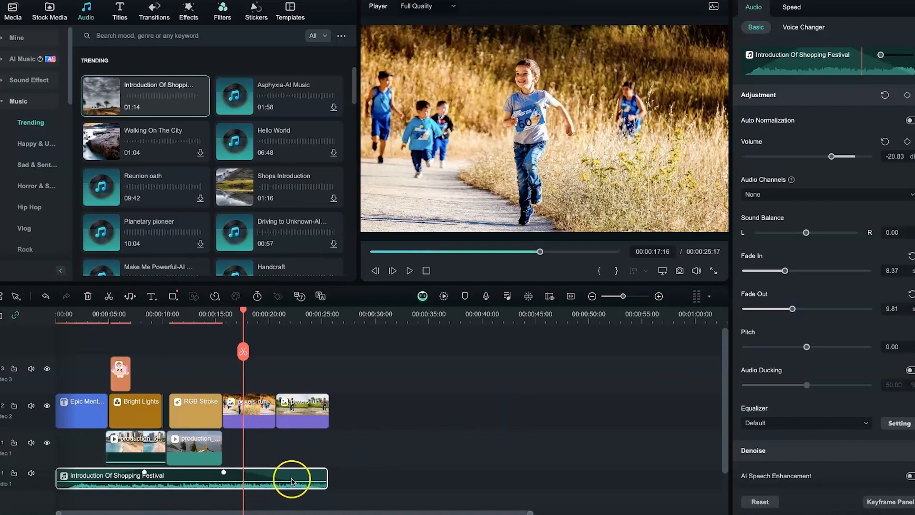
{"action": "key", "text": "space"}
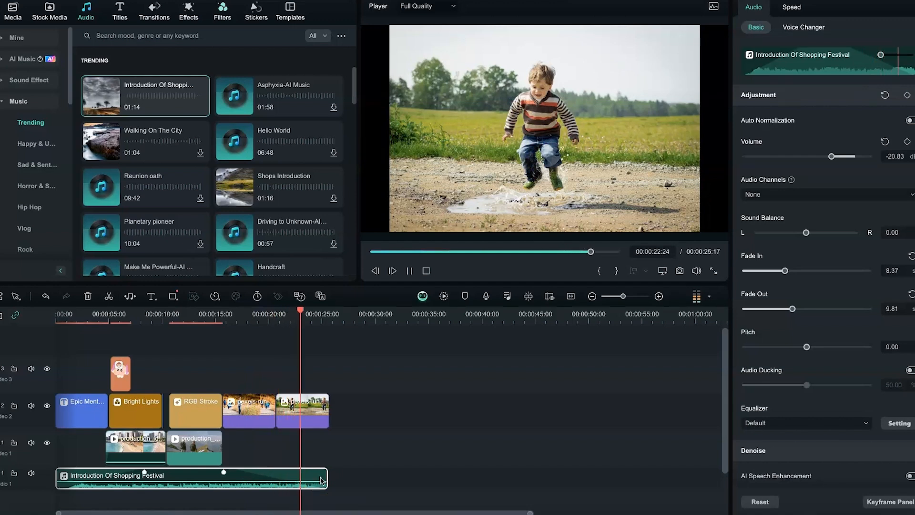
{"action": "key", "text": "space"}
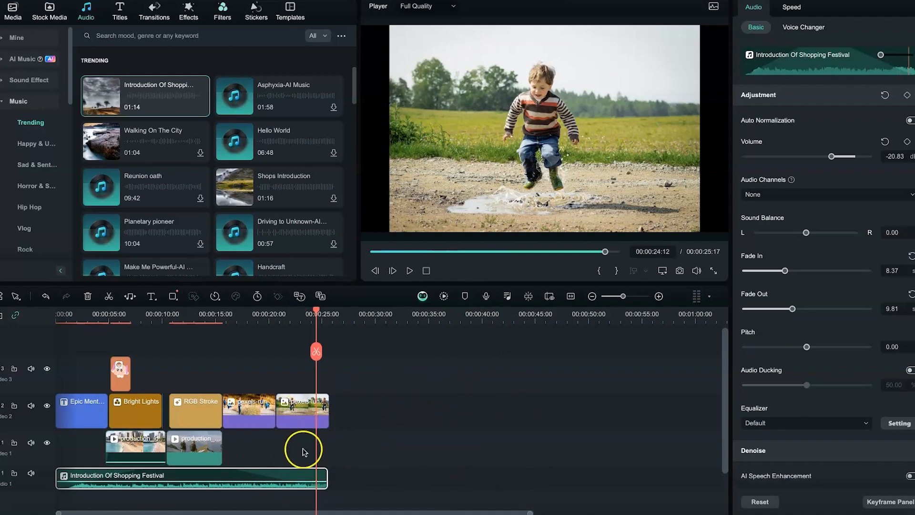
Try shortening both image clips on Video 2 and closing the gap between them, then undo these edits
{"action": "left_click", "coordinate": [292, 412]}
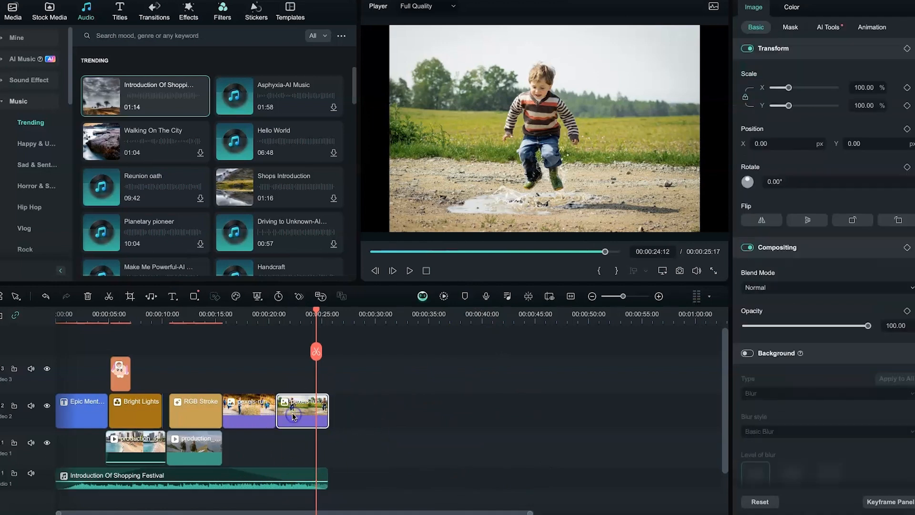
{"action": "left_click", "coordinate": [251, 414]}
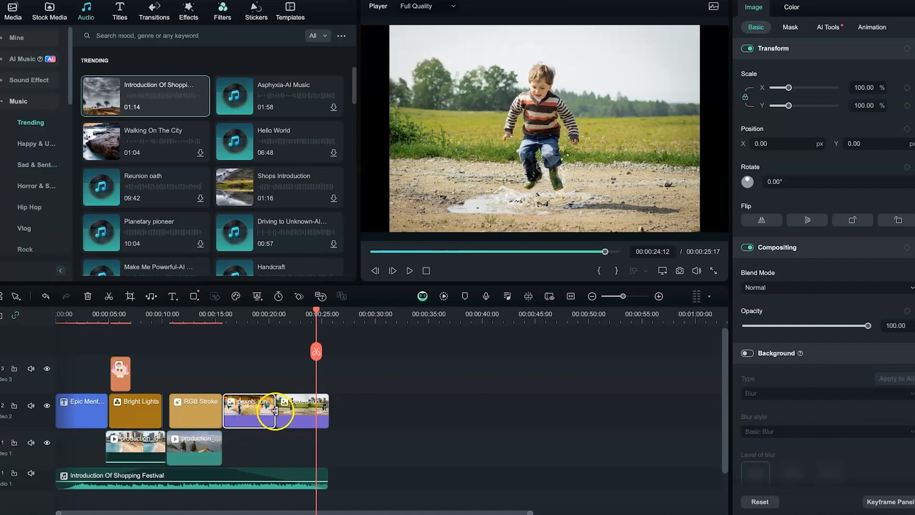
{"action": "left_click_drag", "start_coordinate": [271, 410], "coordinate": [249, 412]}
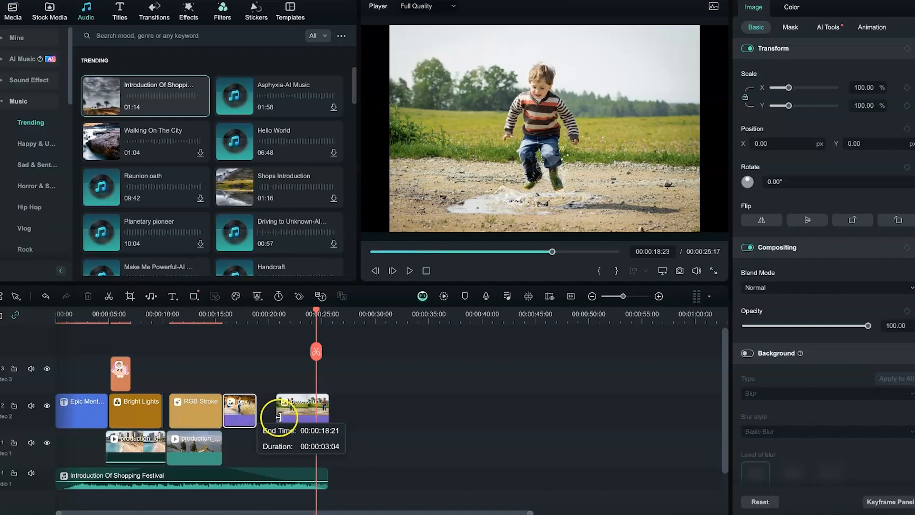
{"action": "left_click_drag", "start_coordinate": [280, 408], "coordinate": [278, 408]}
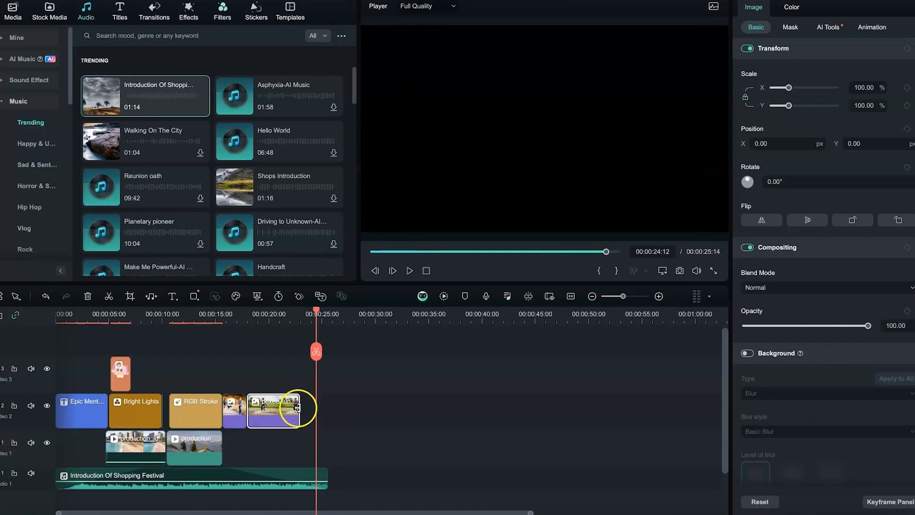
{"action": "mouse_move", "coordinate": [269, 409]}
{"action": "left_mouse_down"}
{"action": "mouse_move", "coordinate": [246, 421]}
{"action": "mouse_move", "coordinate": [266, 424]}
{"action": "left_mouse_up"}
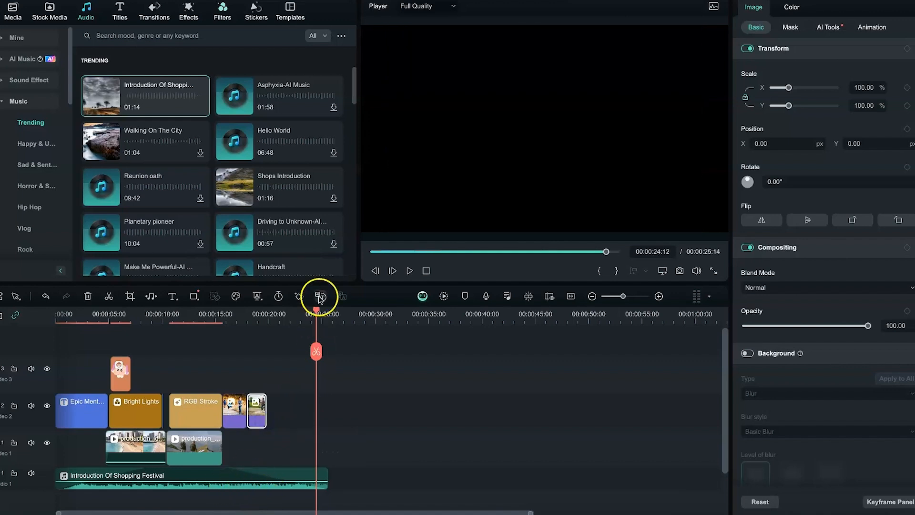
{"action": "key", "text": "super+z"}
{"action": "key", "text": "super+z"}
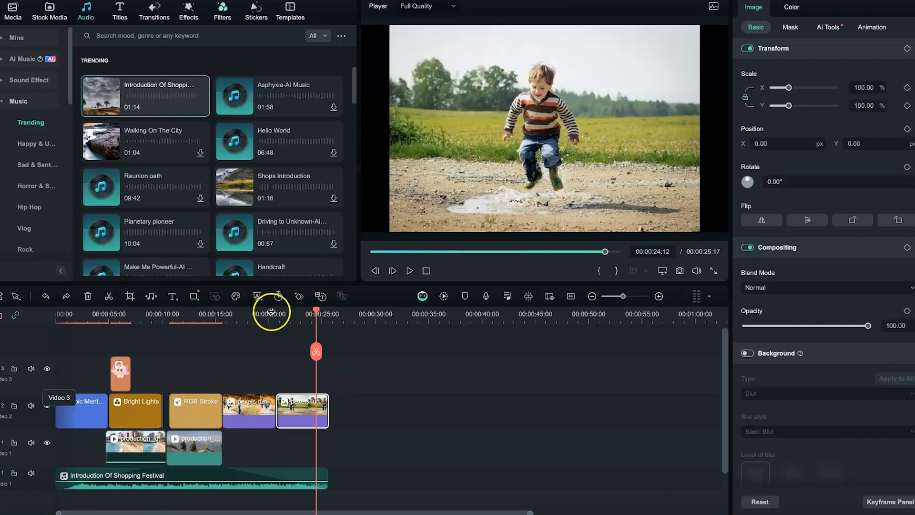
Scrub back and forth through the timeline clips, passing 00:00:08:11 and 00:00:16:23 and stopping at 00:00:15:10
{"action": "left_click_drag", "start_coordinate": [313, 311], "coordinate": [167, 343]}
{"action": "left_click", "coordinate": [146, 342]}
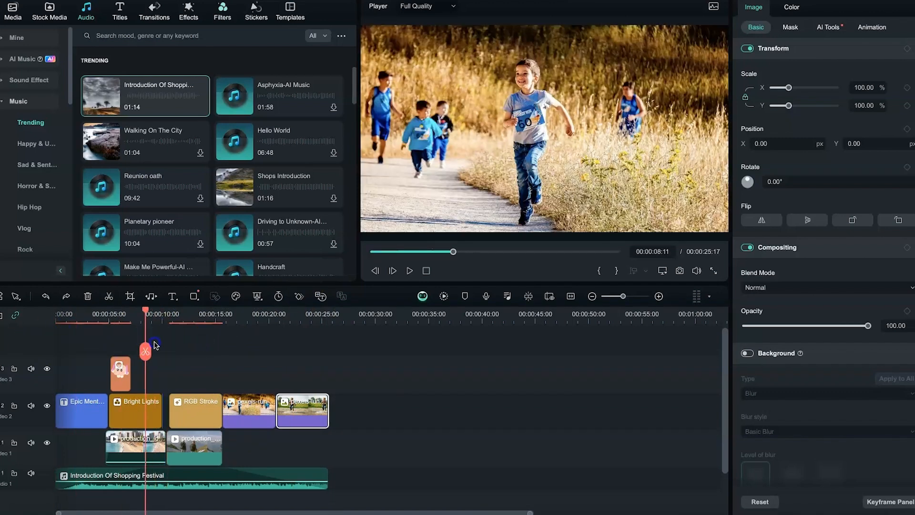
{"action": "left_click", "coordinate": [198, 343]}
{"action": "left_click", "coordinate": [212, 343]}
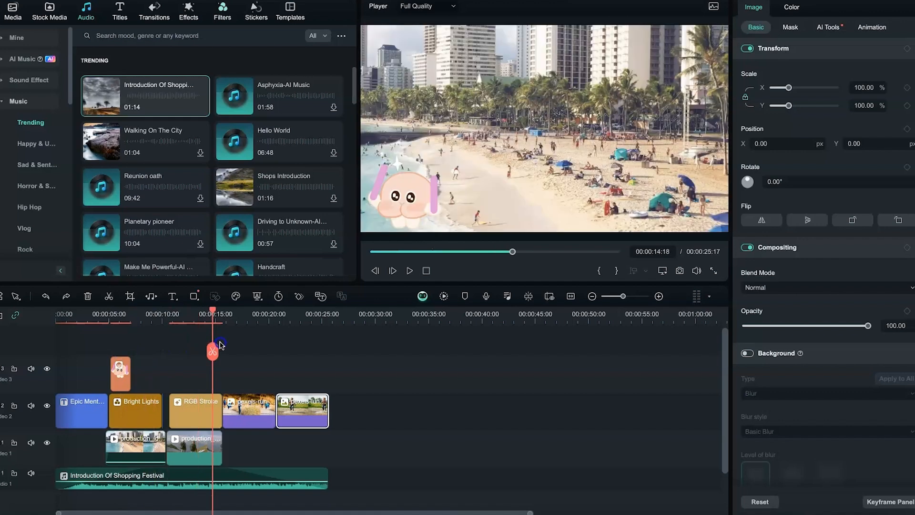
{"action": "left_click", "coordinate": [235, 339]}
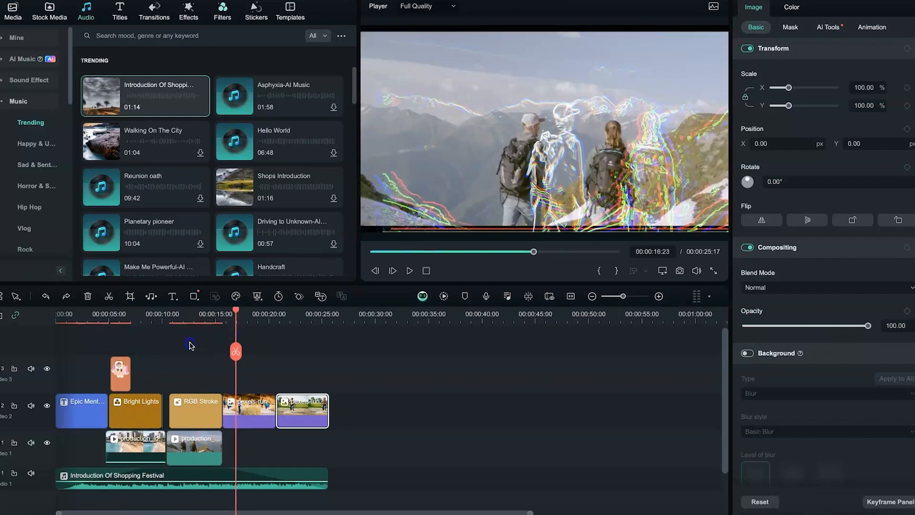
{"action": "left_click", "coordinate": [208, 345]}
{"action": "left_click", "coordinate": [226, 344]}
{"action": "left_click", "coordinate": [241, 344]}
{"action": "left_click", "coordinate": [262, 345]}
{"action": "left_click", "coordinate": [268, 346]}
{"action": "left_click", "coordinate": [220, 341]}
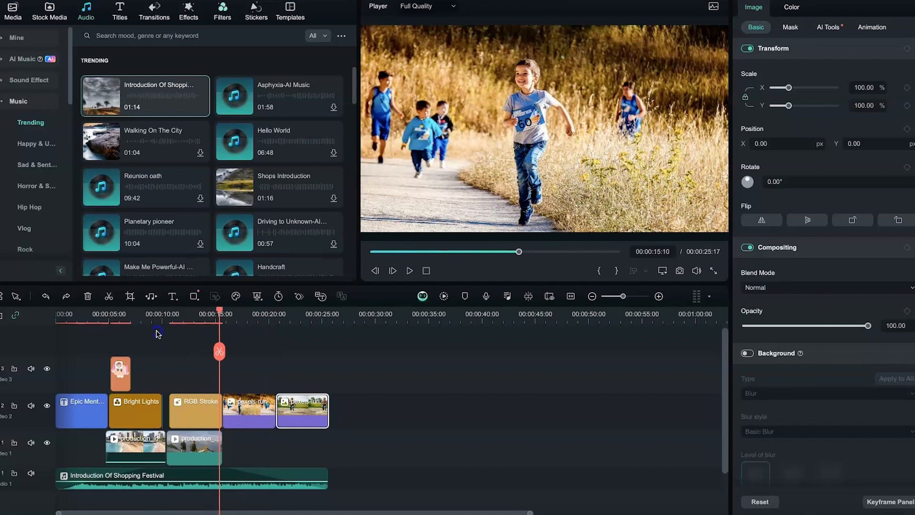
{"action": "left_click", "coordinate": [137, 332]}
{"action": "left_click", "coordinate": [219, 347]}
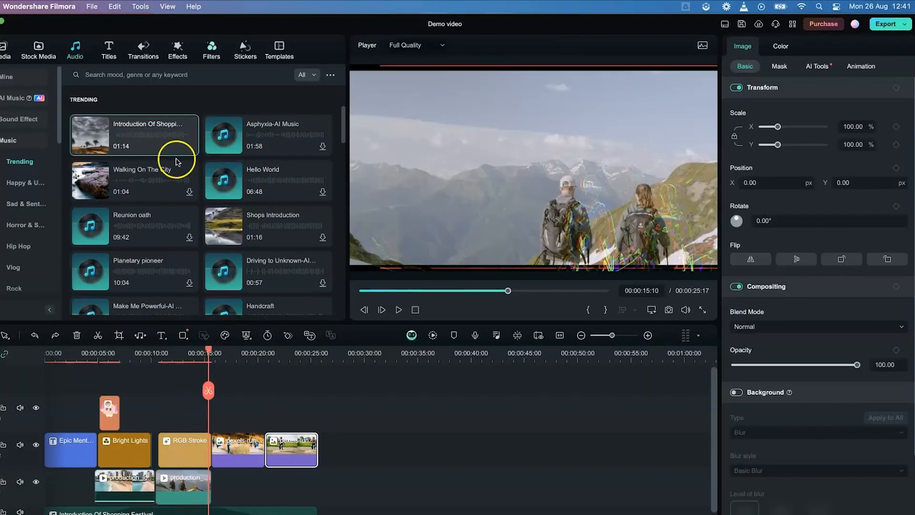
Search the stock media for "animals" and place the Deer in Nara clip on Video 1, just after the last image clip ends
{"action": "left_click", "coordinate": [35, 56]}
{"action": "scroll", "coordinate": [161, 257], "scroll_direction": "down", "scroll_amount": 5}
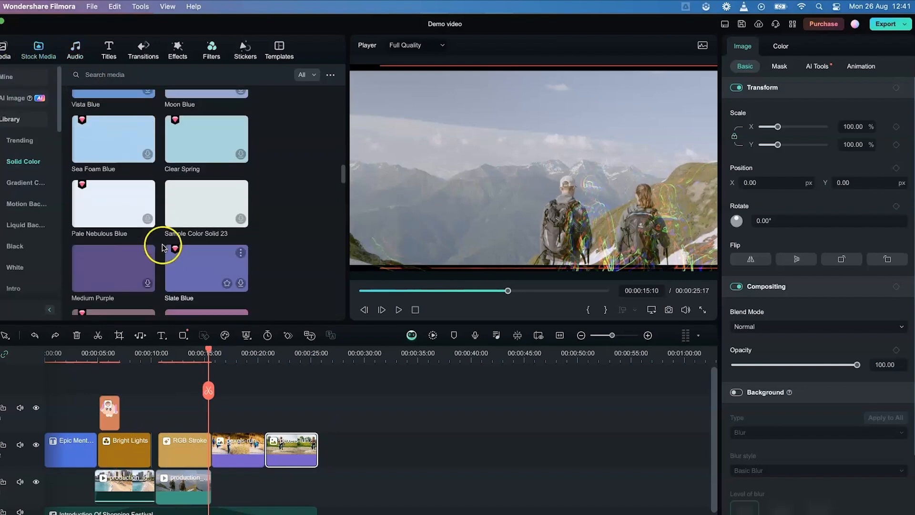
{"action": "scroll", "coordinate": [172, 229], "scroll_direction": "up", "scroll_amount": 5}
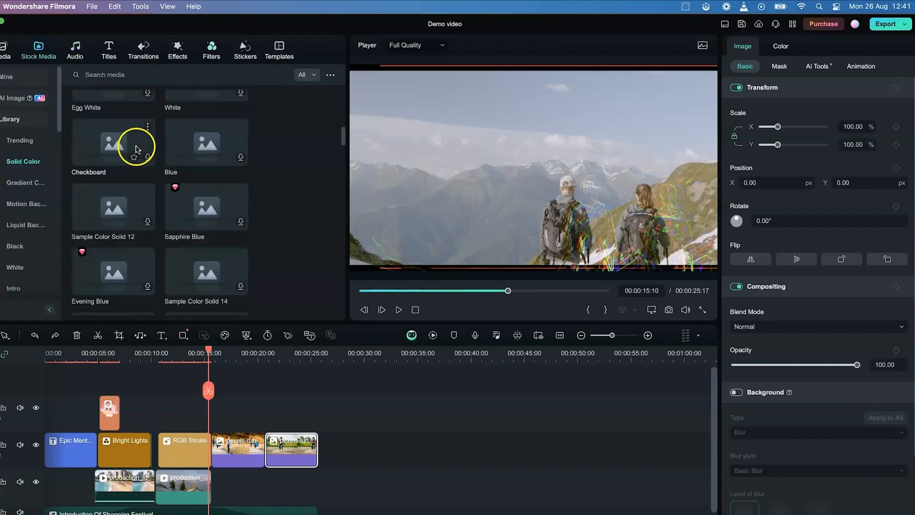
{"action": "left_click", "coordinate": [133, 76]}
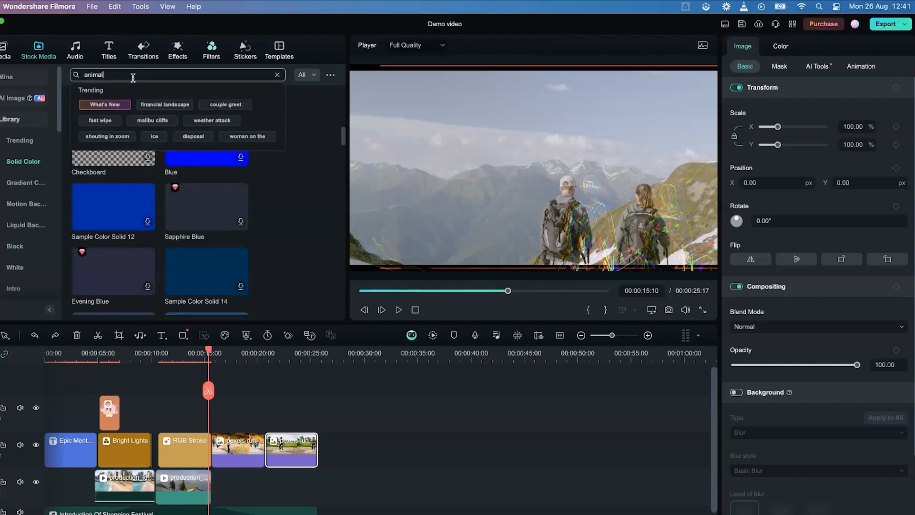
{"action": "type", "text": "animals"}
{"action": "key", "text": "Return"}
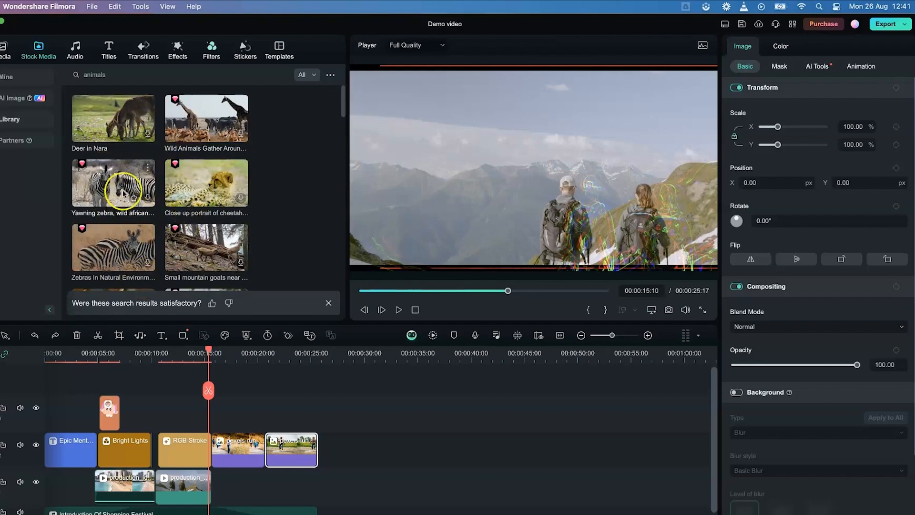
{"action": "left_click_drag", "start_coordinate": [104, 115], "coordinate": [342, 486]}
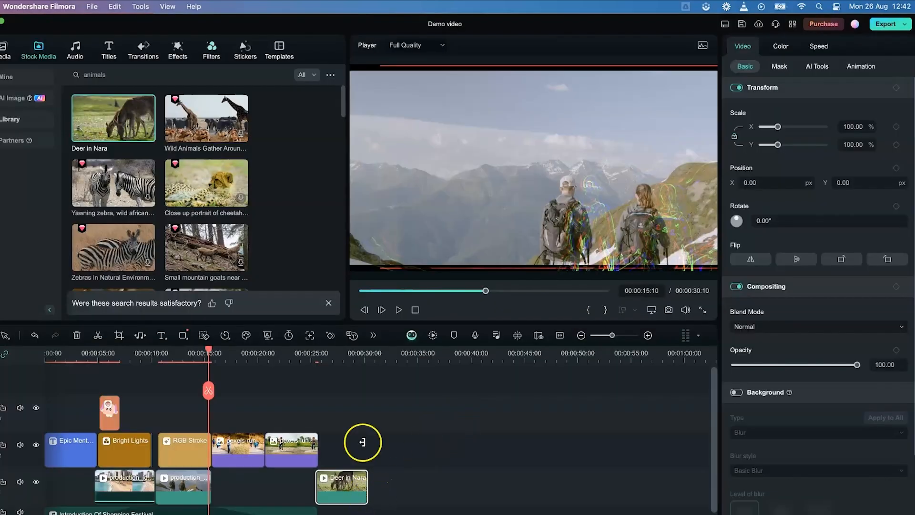
Preview the Deer in Nara clip from 00:00:28:03, replay part of it, and pause at 00:00:29:03
{"action": "left_click", "coordinate": [344, 355]}
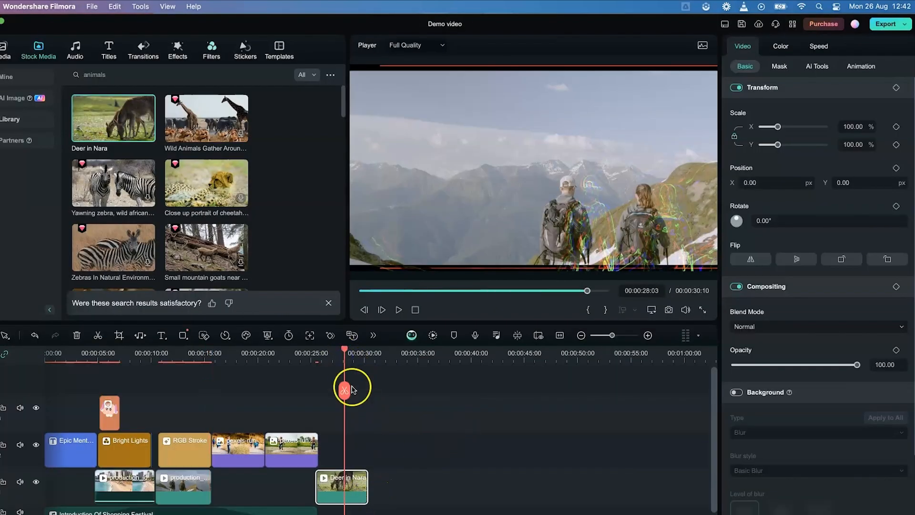
{"action": "left_click", "coordinate": [351, 491]}
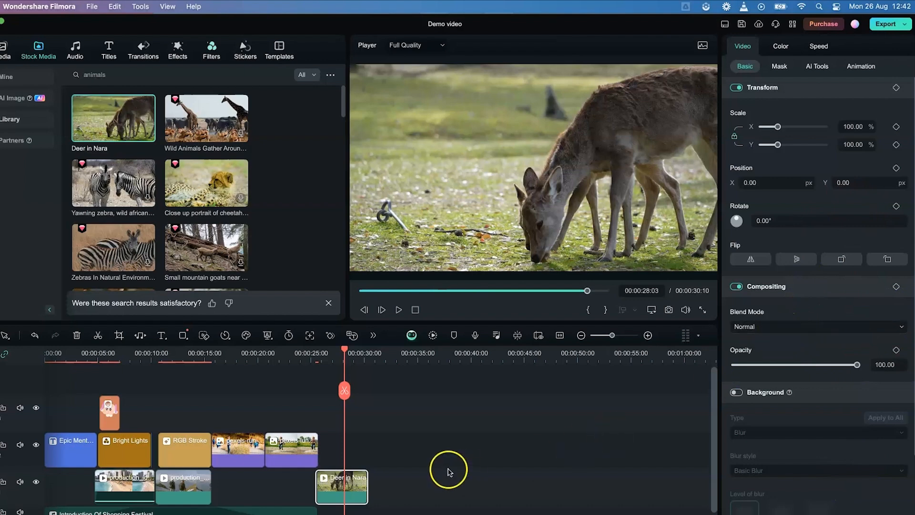
{"action": "key", "text": "space"}
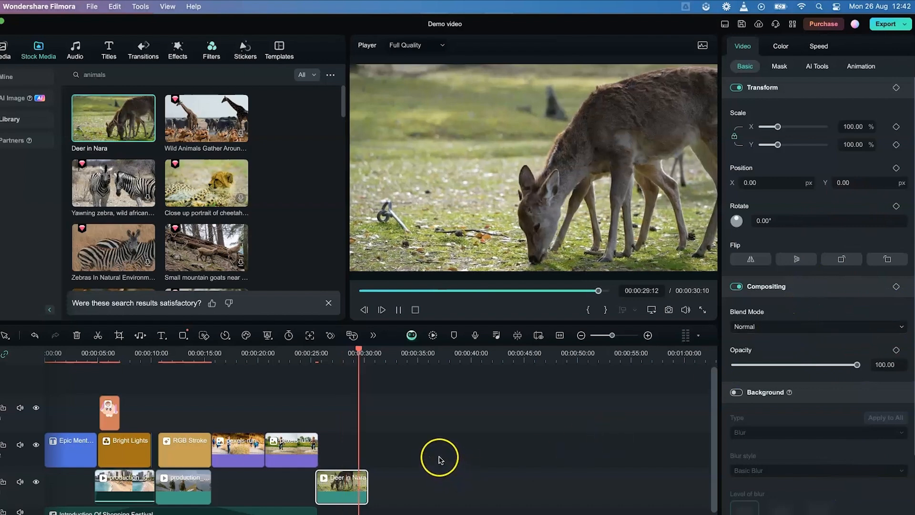
{"action": "key", "text": "space"}
{"action": "left_click", "coordinate": [336, 356]}
{"action": "key", "text": "space"}
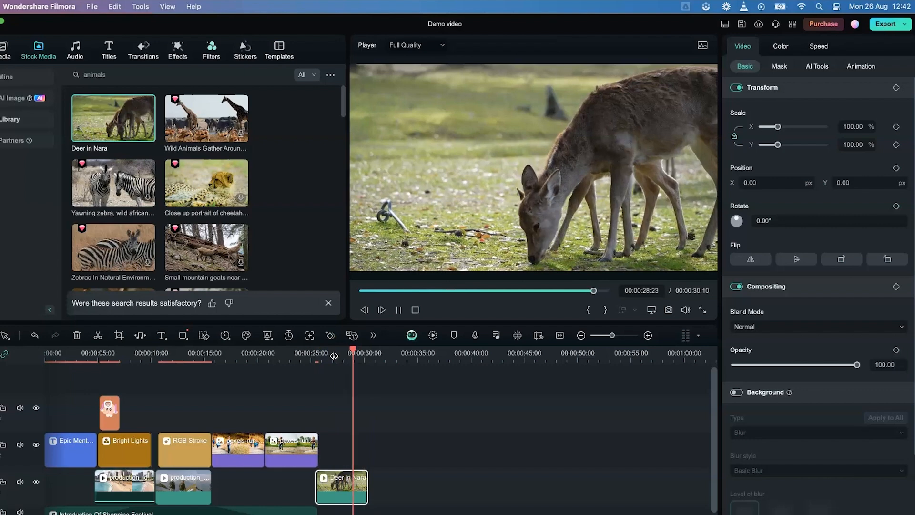
{"action": "key", "text": "space"}
{"action": "mouse_move", "coordinate": [116, 125]}
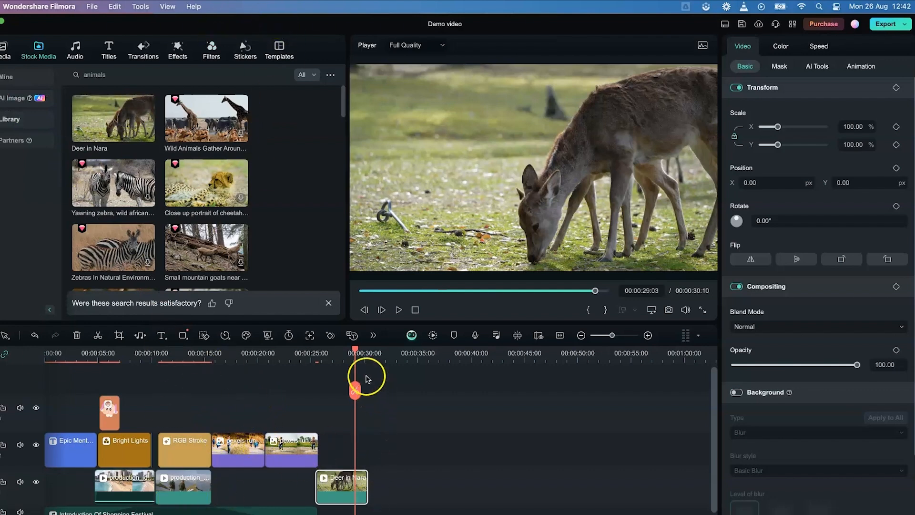
Go back to 00:00:02:10, try muting and unmuting Video 1, and hide and show Video 2
{"action": "left_click_drag", "start_coordinate": [356, 350], "coordinate": [67, 443]}
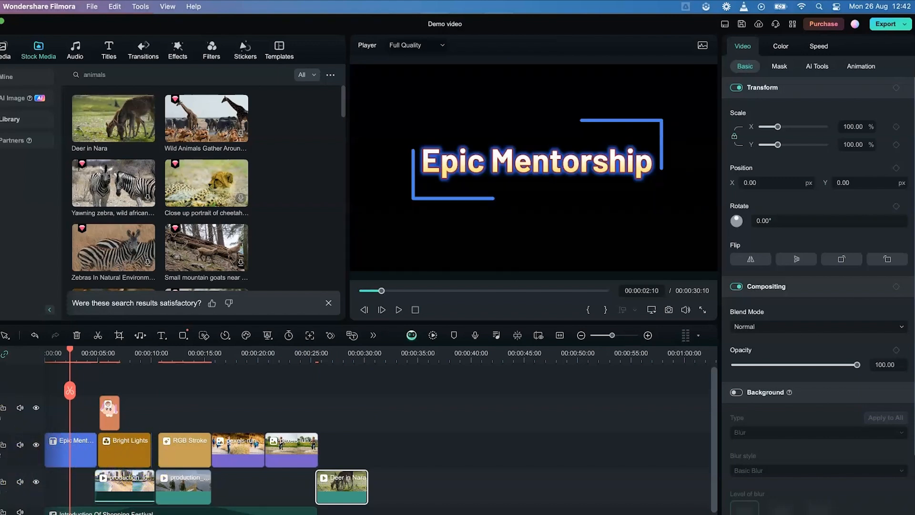
{"action": "left_click", "coordinate": [18, 482]}
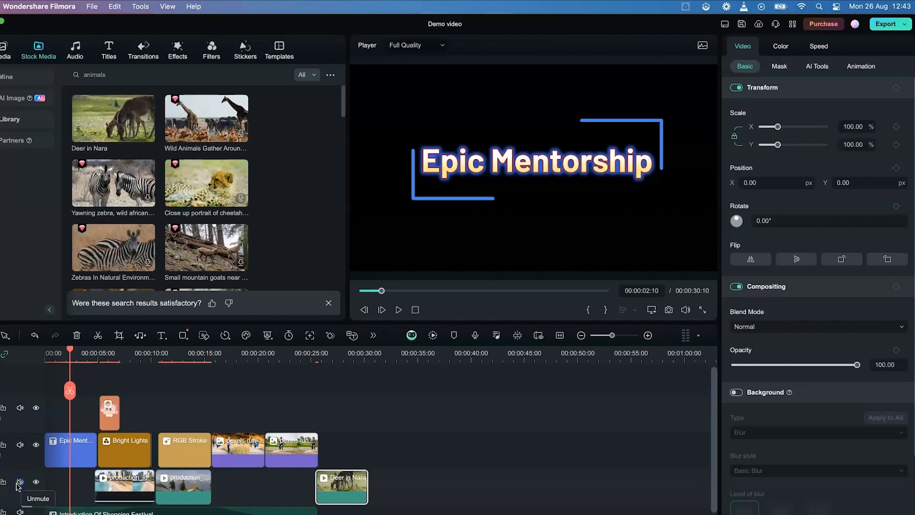
{"action": "left_click", "coordinate": [18, 483]}
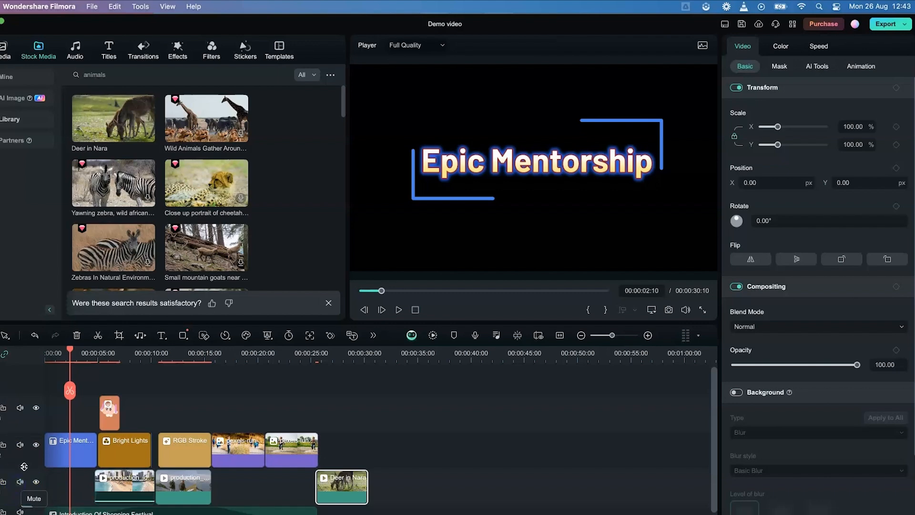
{"action": "left_click", "coordinate": [37, 446]}
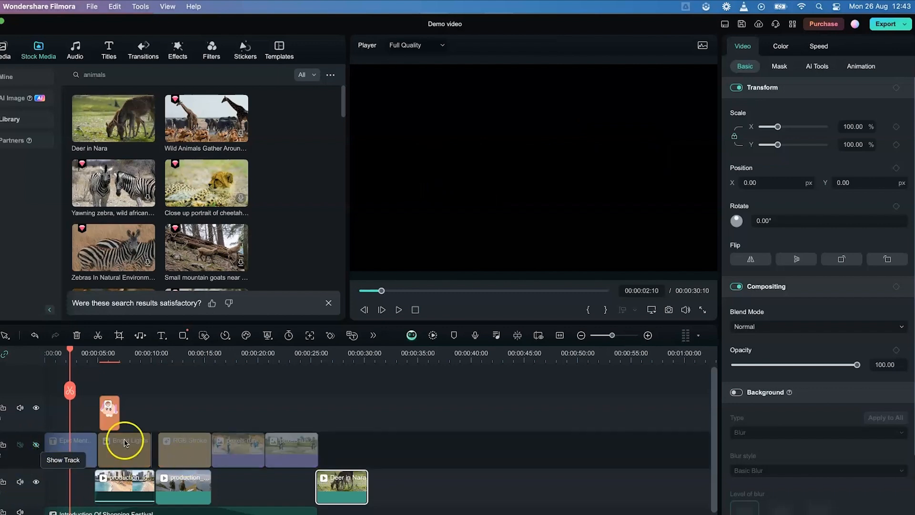
{"action": "left_click", "coordinate": [36, 447]}
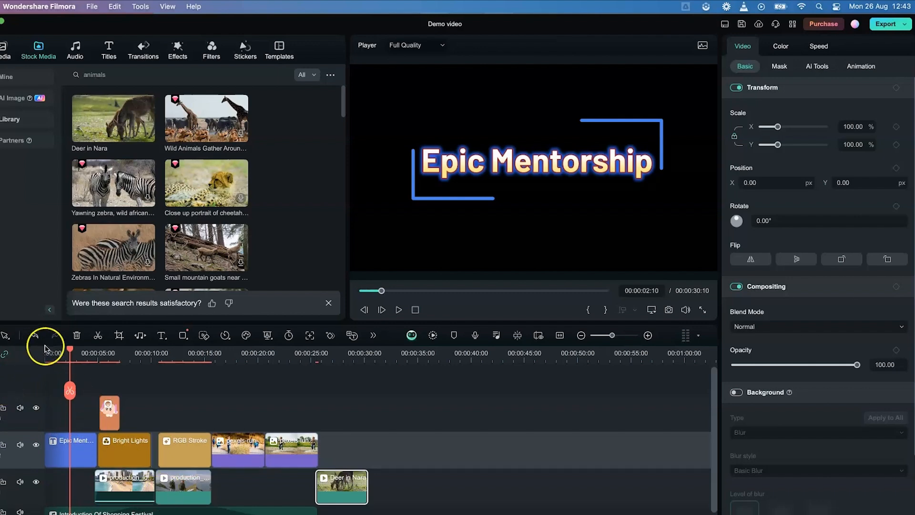
Move the playhead to 00:00:16:08 and open the project's export settings for a local file
{"action": "left_click_drag", "start_coordinate": [185, 361], "coordinate": [218, 361]}
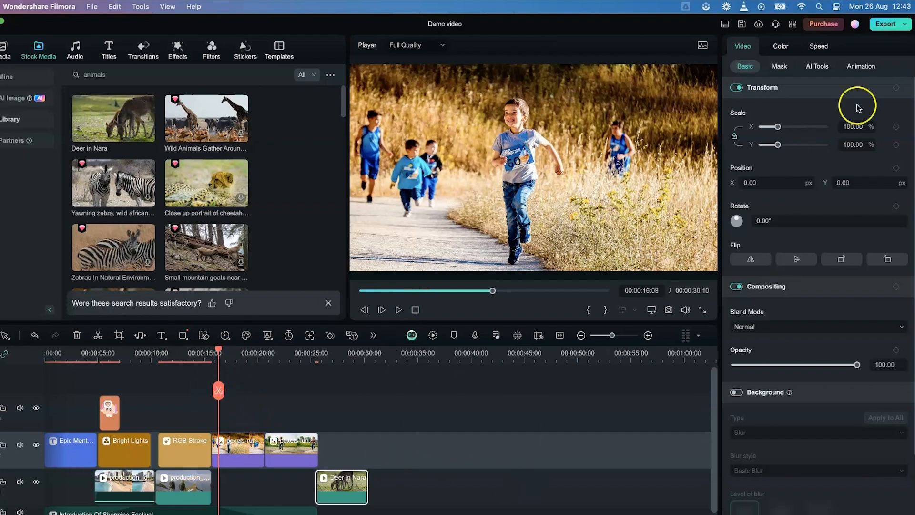
{"action": "left_click", "coordinate": [906, 24]}
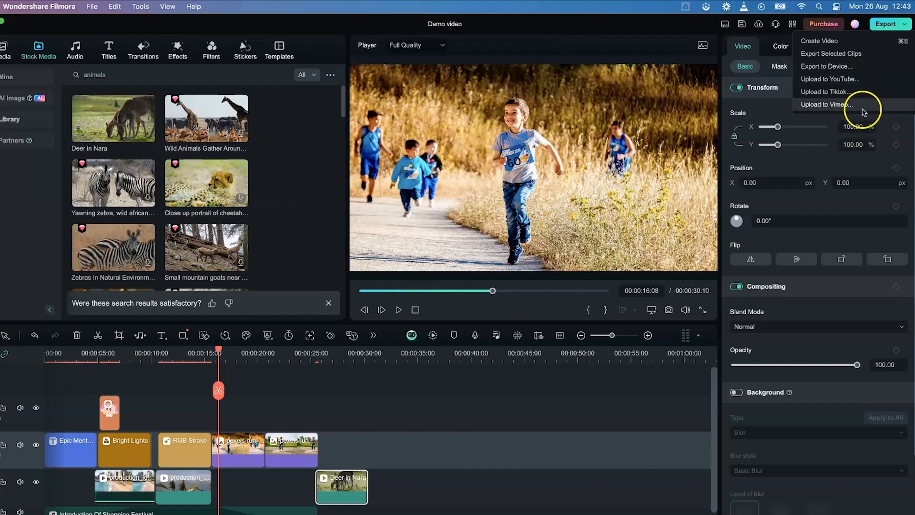
{"action": "left_click", "coordinate": [882, 26]}
{"action": "left_click", "coordinate": [882, 26]}
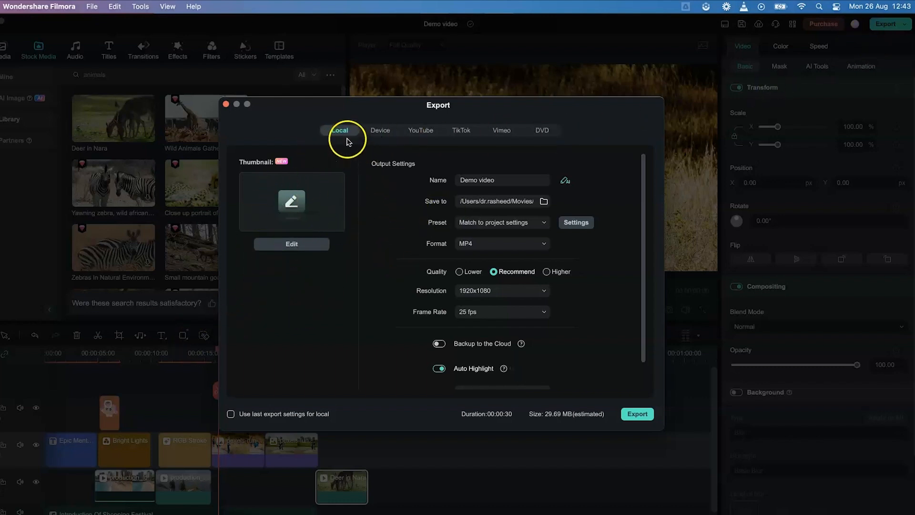
Keep the export name Demo video and set its save location to the Filmora 13 folder
{"action": "left_click", "coordinate": [488, 181]}
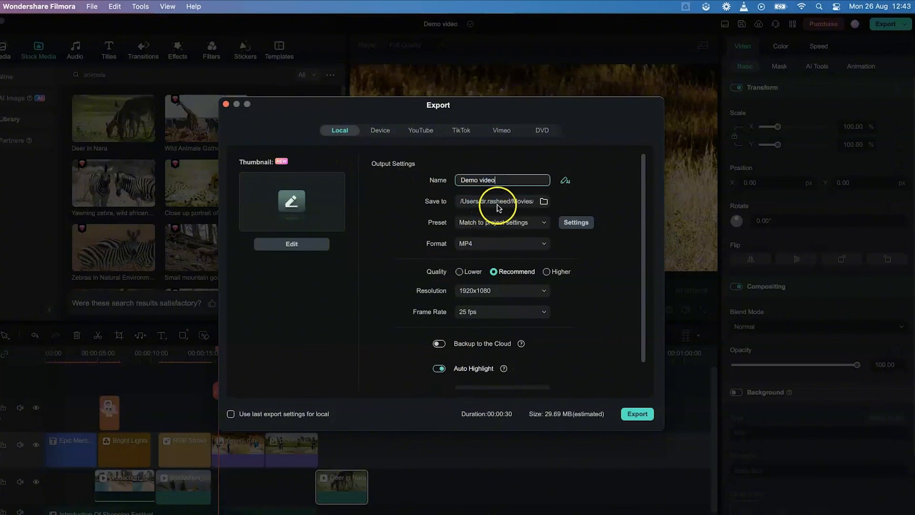
{"action": "left_click", "coordinate": [544, 202]}
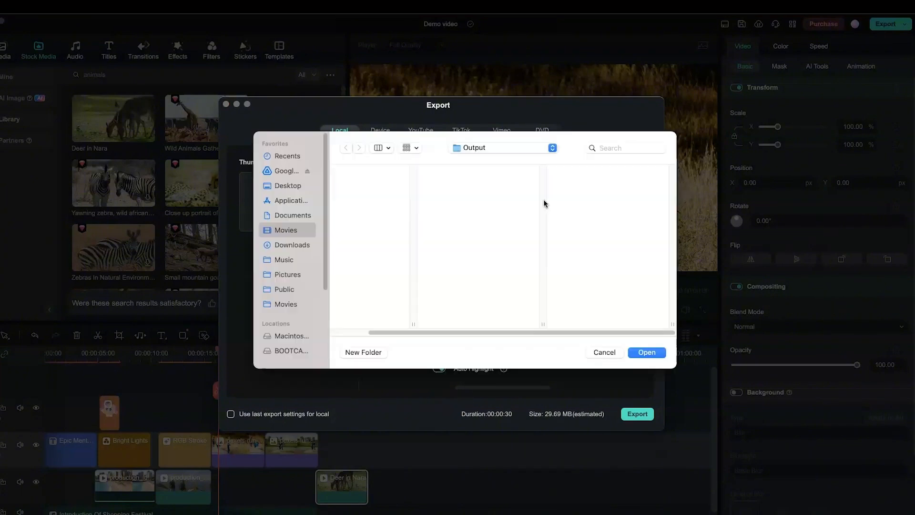
{"action": "left_click", "coordinate": [508, 145]}
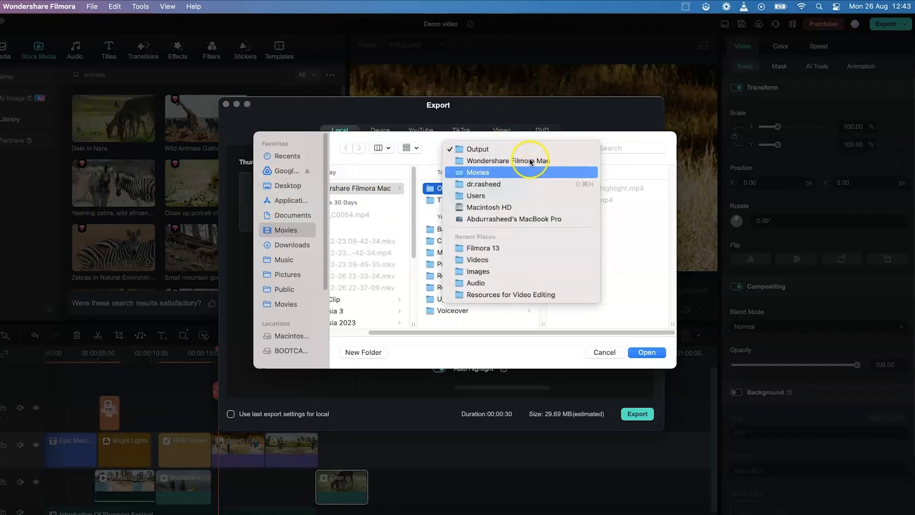
{"action": "left_click", "coordinate": [531, 247]}
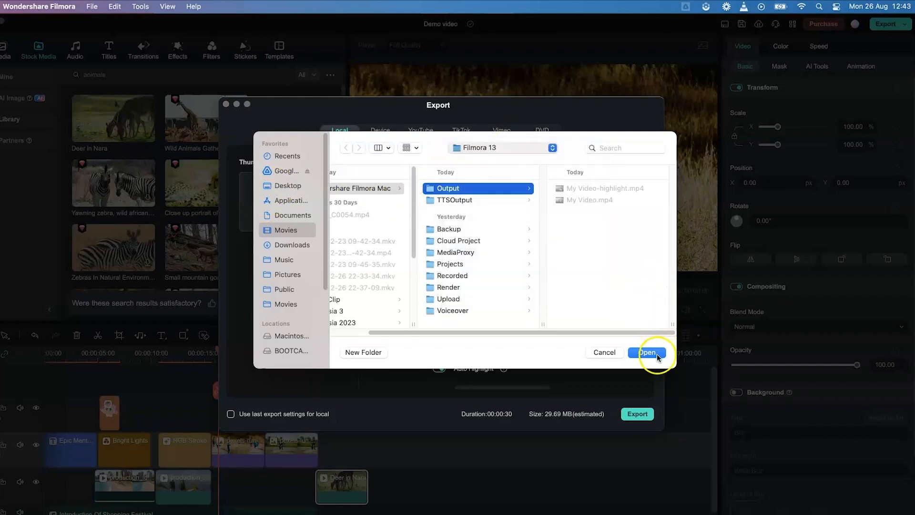
{"action": "left_click", "coordinate": [648, 352]}
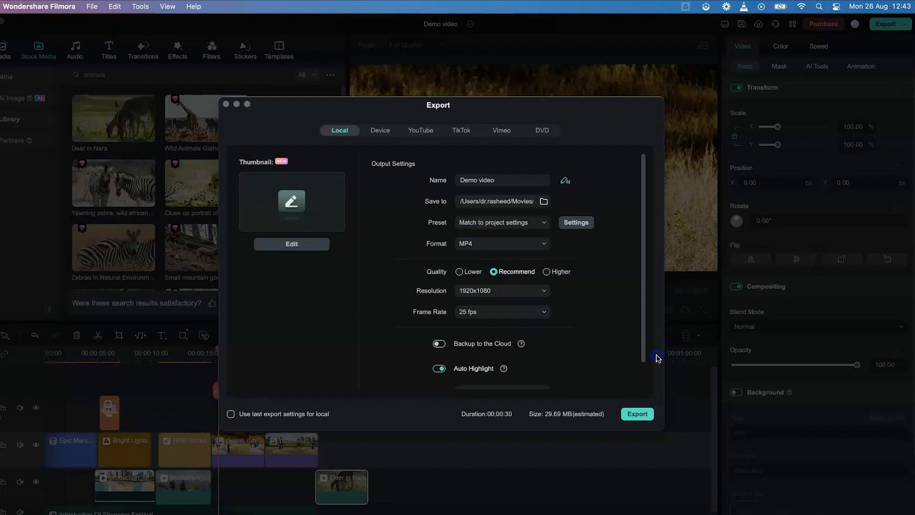
Look through the available export formats and resolutions, keeping MP4 and 1920x1080
{"action": "left_click", "coordinate": [538, 245]}
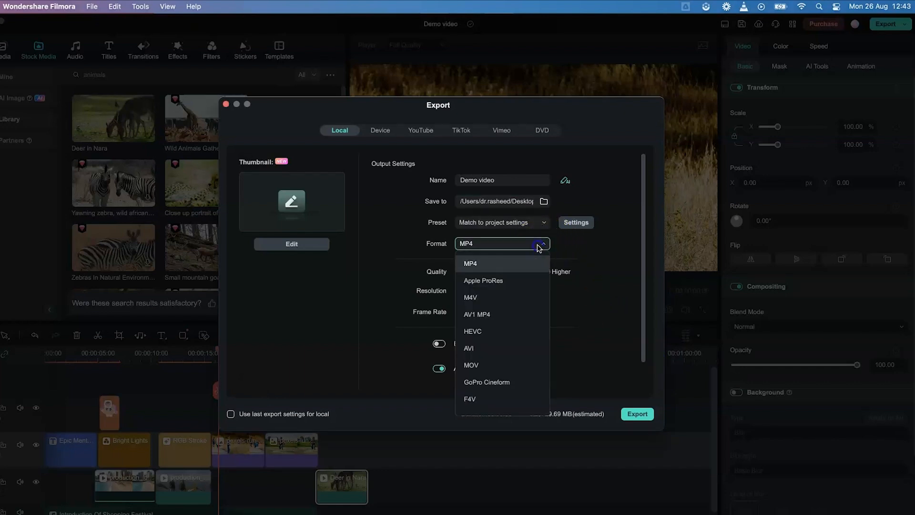
{"action": "left_click", "coordinate": [538, 248]}
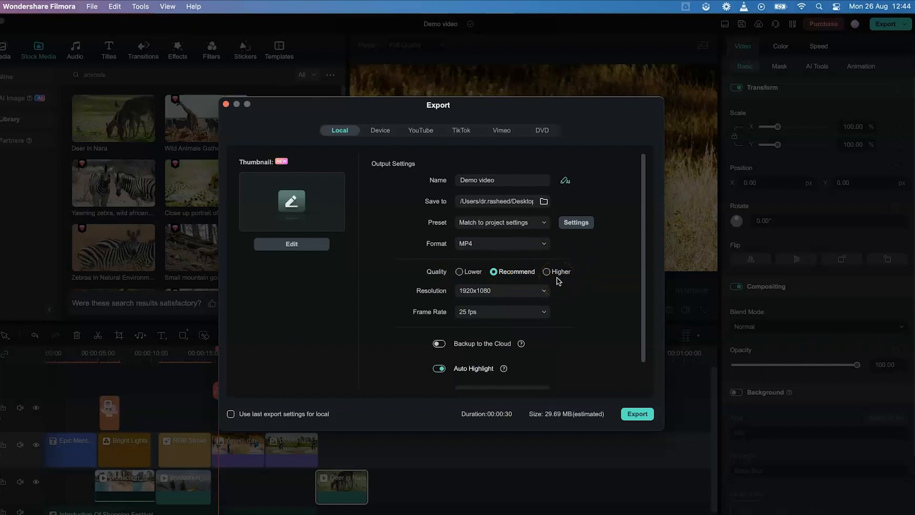
{"action": "left_click", "coordinate": [540, 292]}
{"action": "left_click", "coordinate": [540, 293]}
{"action": "left_click", "coordinate": [540, 292]}
{"action": "left_click", "coordinate": [540, 292]}
Set the export frame rate to 30 fps and review the remaining local output options
{"action": "left_click", "coordinate": [536, 315]}
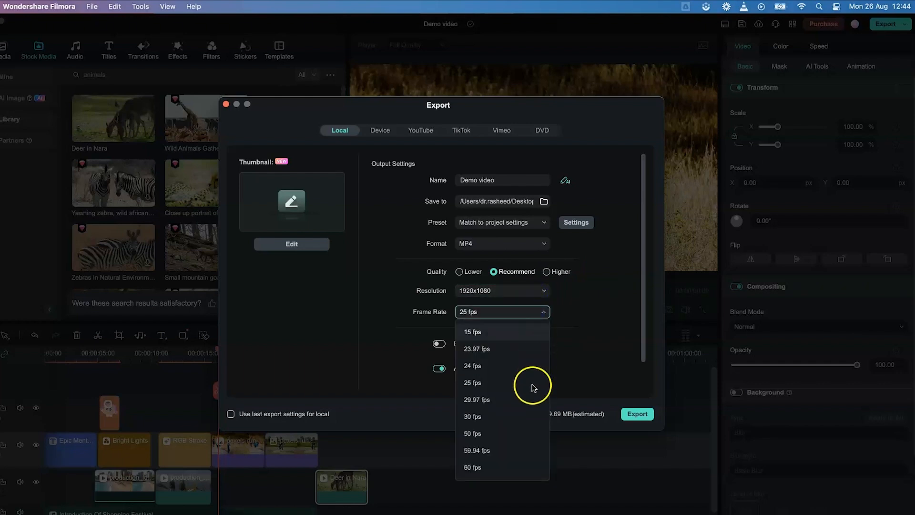
{"action": "left_click", "coordinate": [529, 417]}
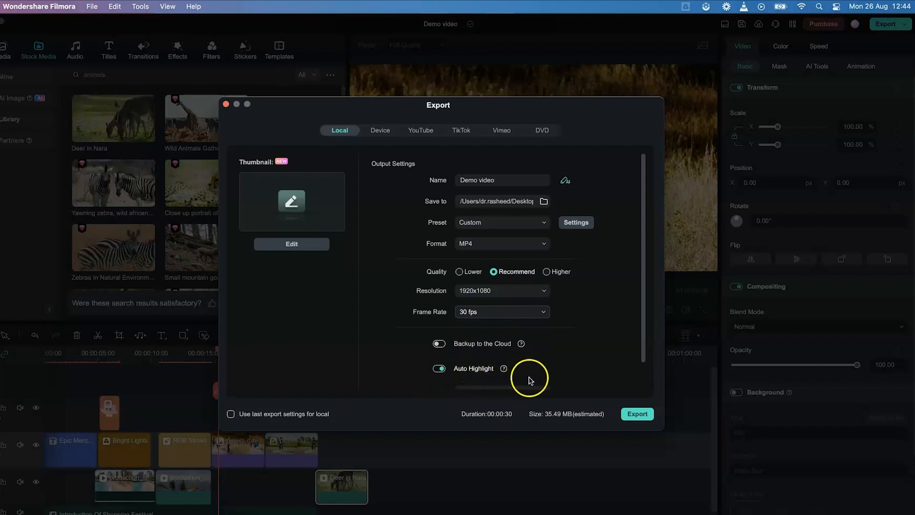
{"action": "scroll", "coordinate": [576, 350], "scroll_direction": "down", "scroll_amount": 2}
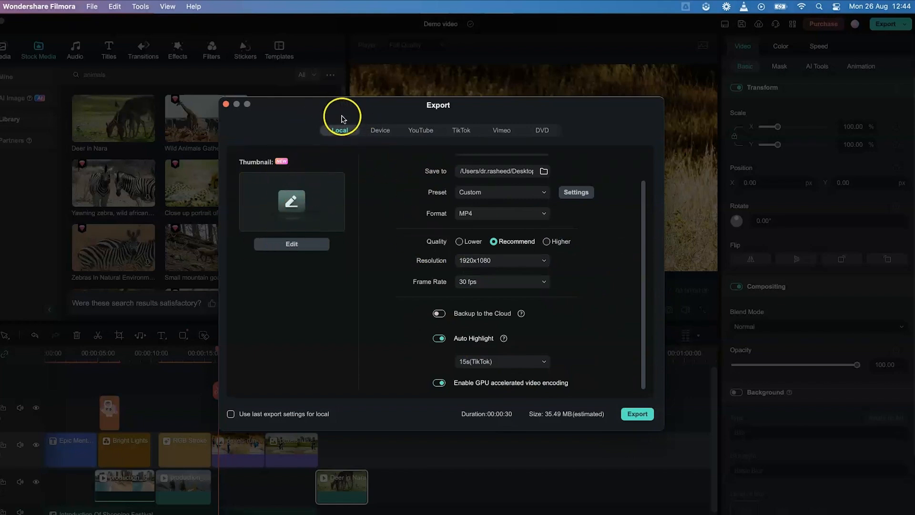
Check the device export settings, return to the local settings, and export Demo video as an MP4 file
{"action": "left_click", "coordinate": [374, 133]}
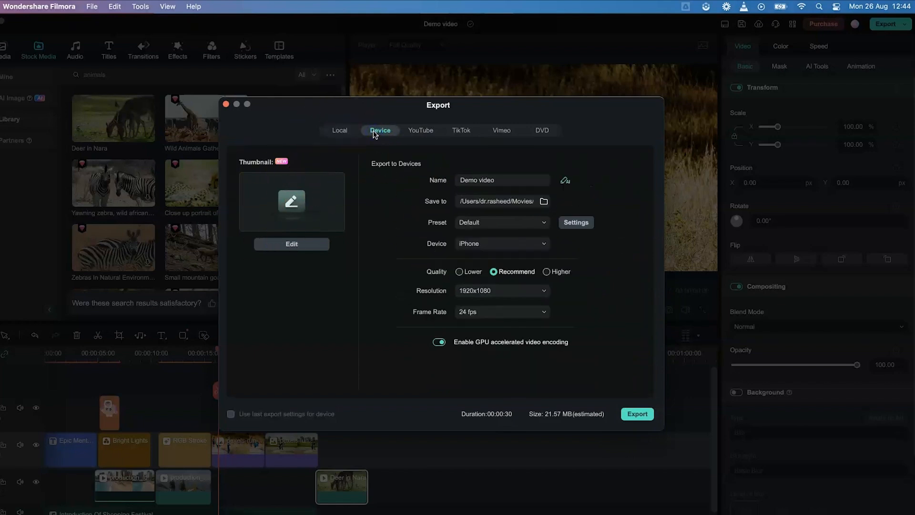
{"action": "left_click", "coordinate": [357, 128]}
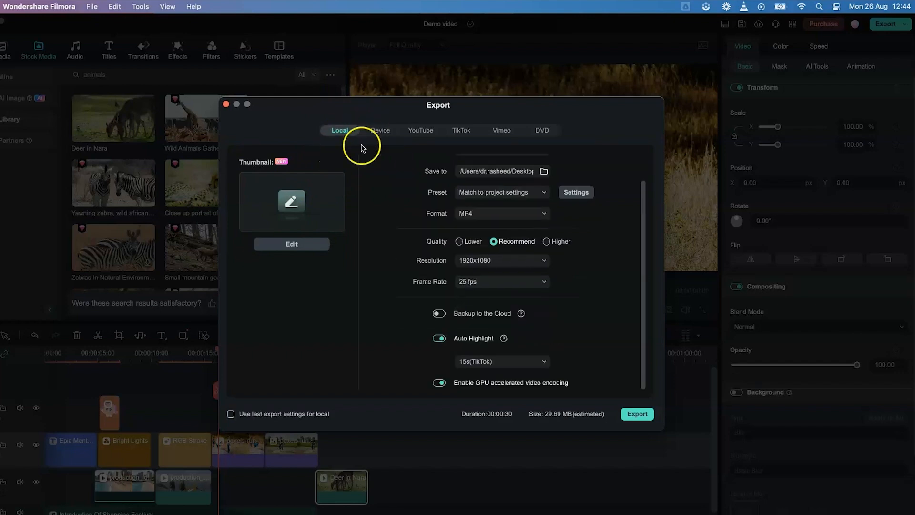
{"action": "left_click", "coordinate": [630, 413]}
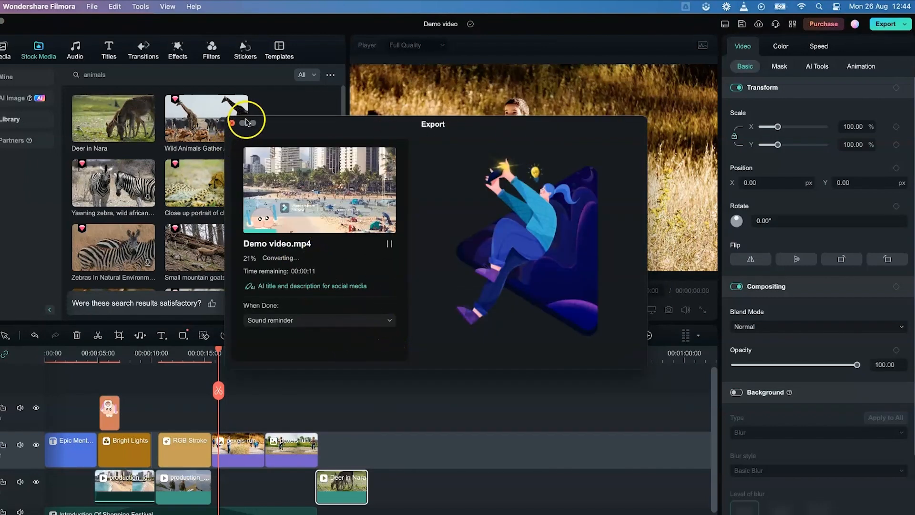
{"action": "left_click_drag", "start_coordinate": [289, 124], "coordinate": [597, 255]}
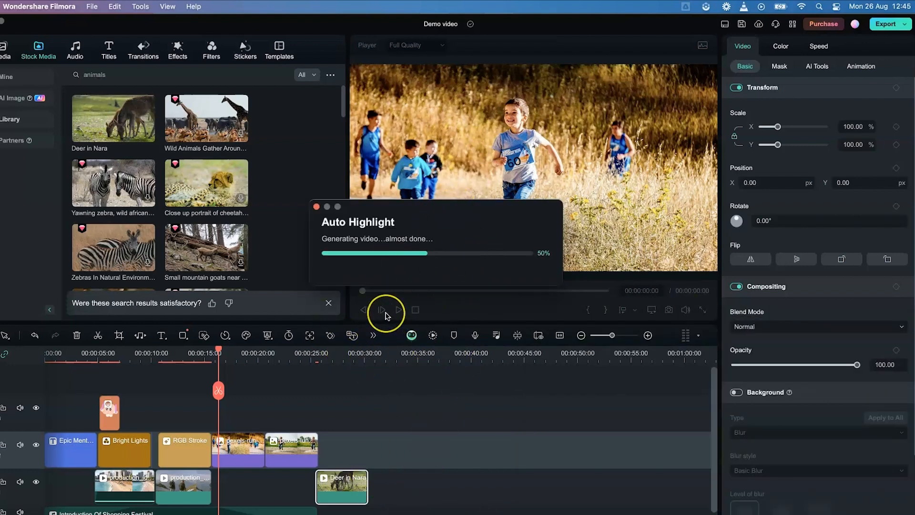
Open the folder holding the exported Demo video.mp4, check the files there, and close the folder window
{"action": "left_click", "coordinate": [293, 354]}
{"action": "left_click", "coordinate": [287, 354]}
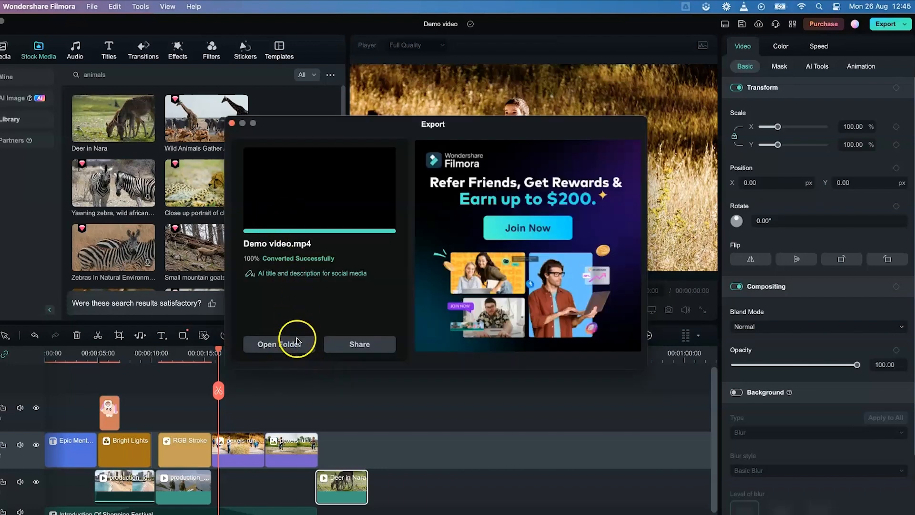
{"action": "left_click", "coordinate": [339, 252]}
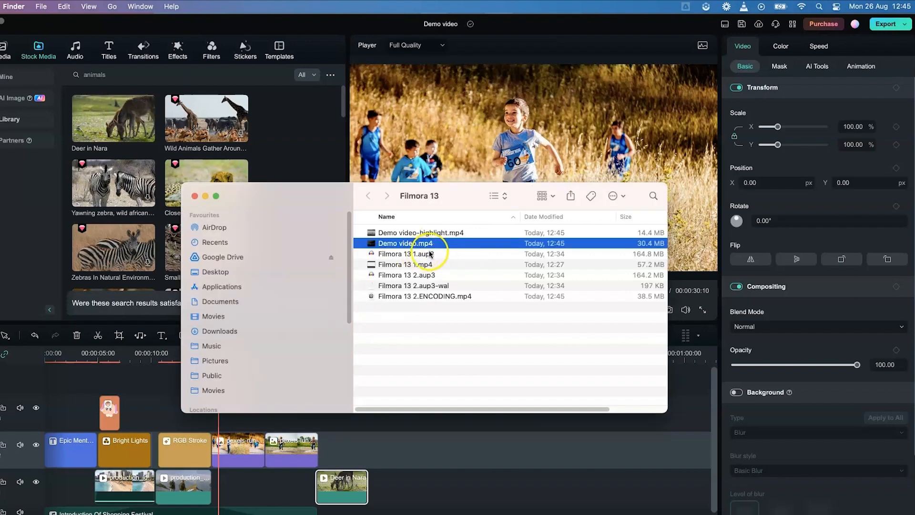
{"action": "left_click", "coordinate": [195, 196]}
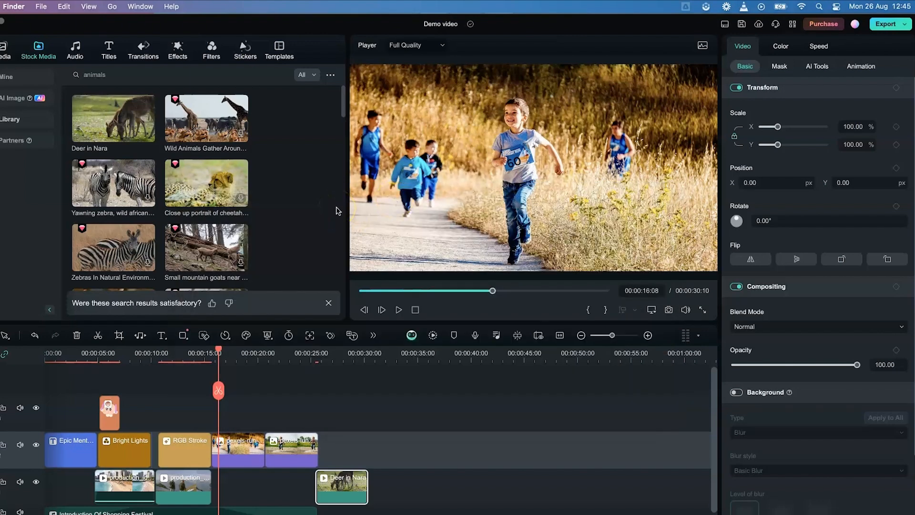